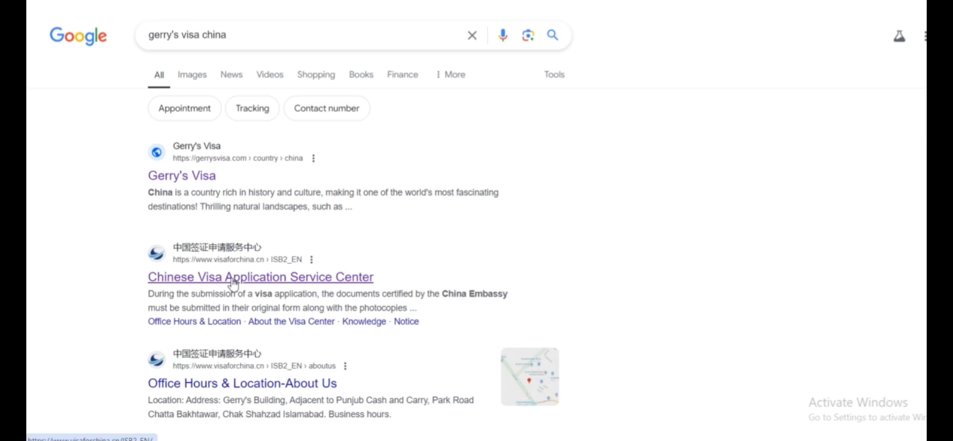
# Step: Open the Chinese Visa Application Service Center site from the search results, accept its announcement, and open the selection page for other centers
pyautogui.click(276, 285)
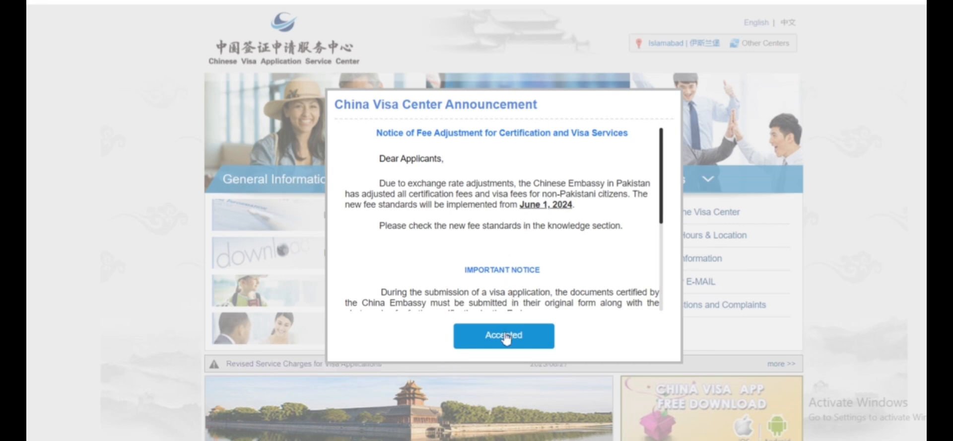
pyautogui.click(504, 335)
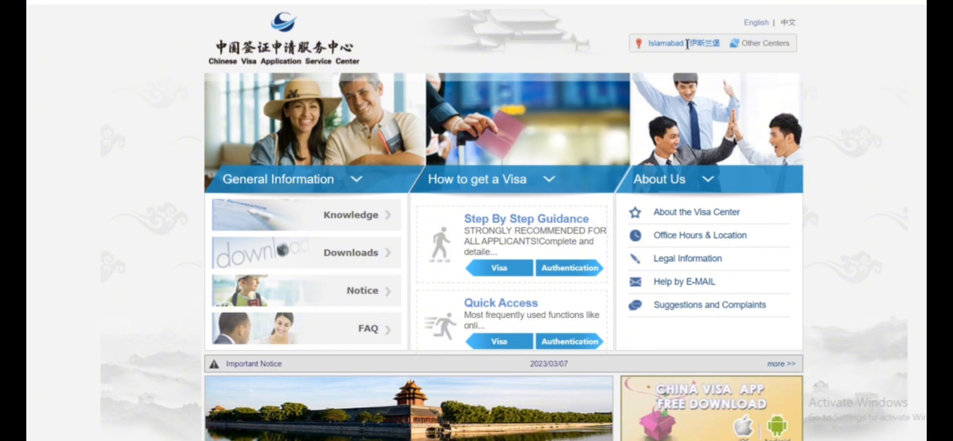
pyautogui.click(756, 50)
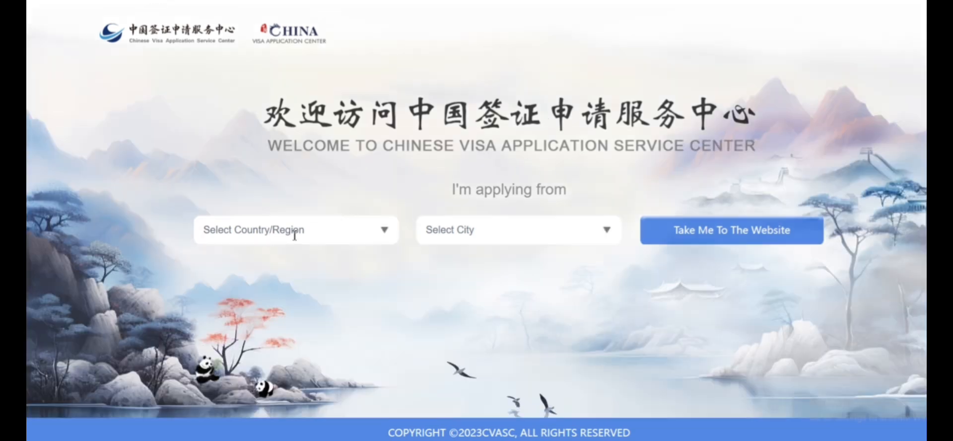
# Step: Try to choose Pakistan as the country of application, entering "pakistan" to look it up
pyautogui.click(384, 230)
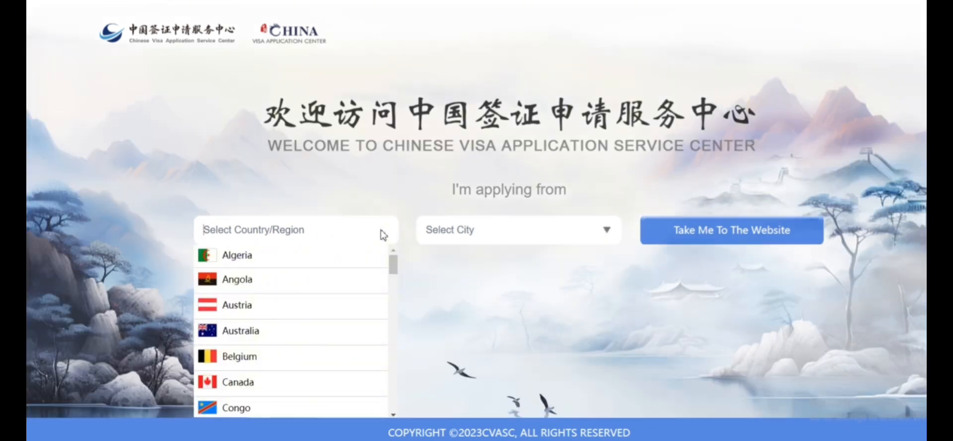
pyautogui.write('pak')
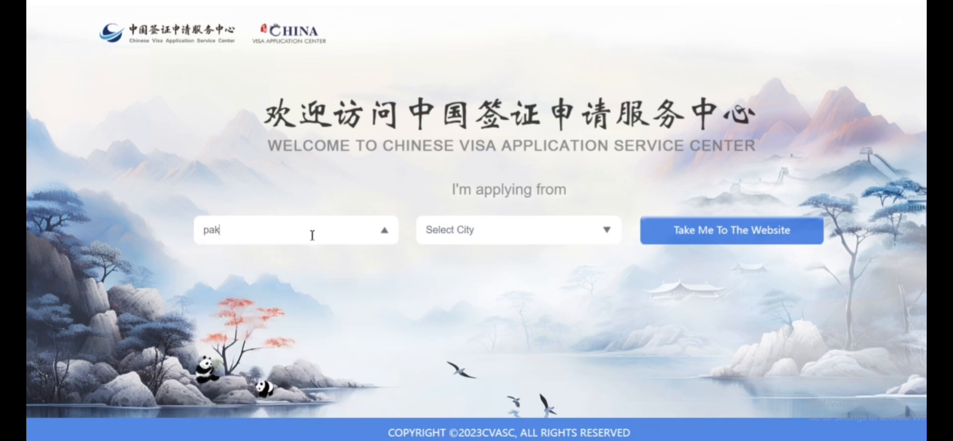
pyautogui.write('istan')
pyautogui.click(318, 234)
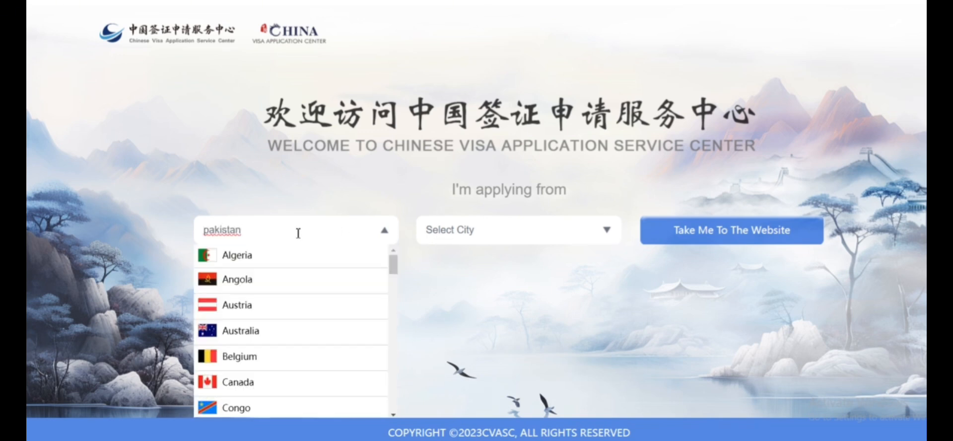
pyautogui.scroll(-10, 284, 264)
pyautogui.scroll(-4, 292, 283)
pyautogui.scroll(2, 293, 293)
pyautogui.scroll(-2, 283, 313)
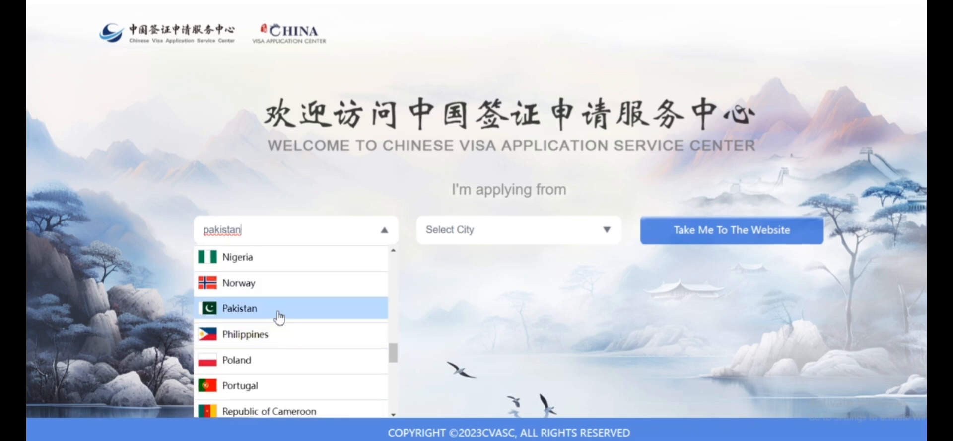
pyautogui.click(278, 315)
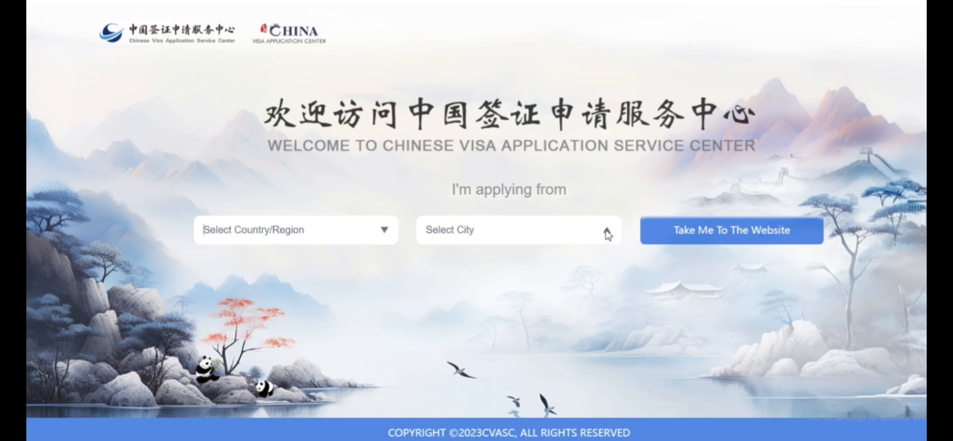
# Step: Select Pakistan as the country of application
pyautogui.click(385, 230)
pyautogui.scroll(-1, 270, 270)
pyautogui.scroll(-15, 273, 283)
pyautogui.scroll(3, 278, 294)
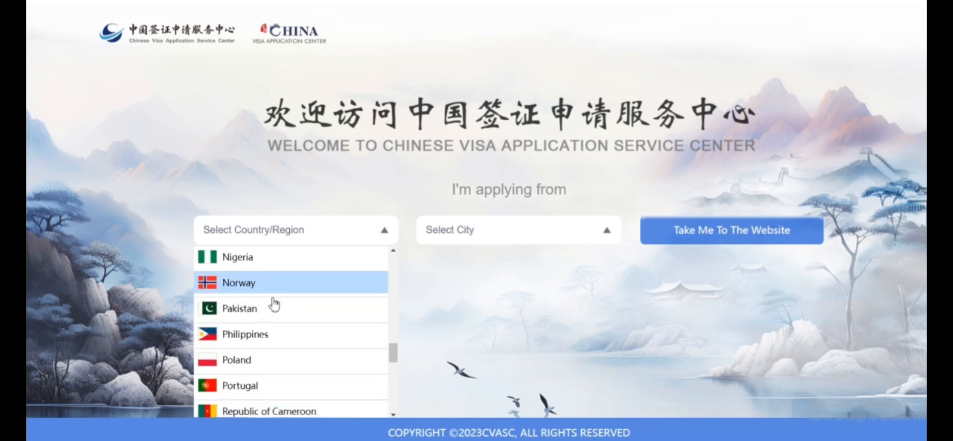
pyautogui.click(267, 306)
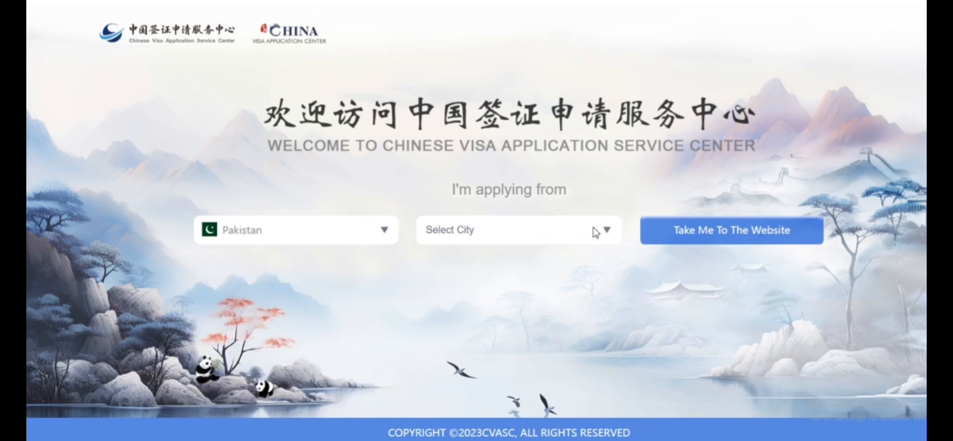
# Step: Choose Lahore as the city, enter that center's website, and accept its announcement
pyautogui.click(608, 230)
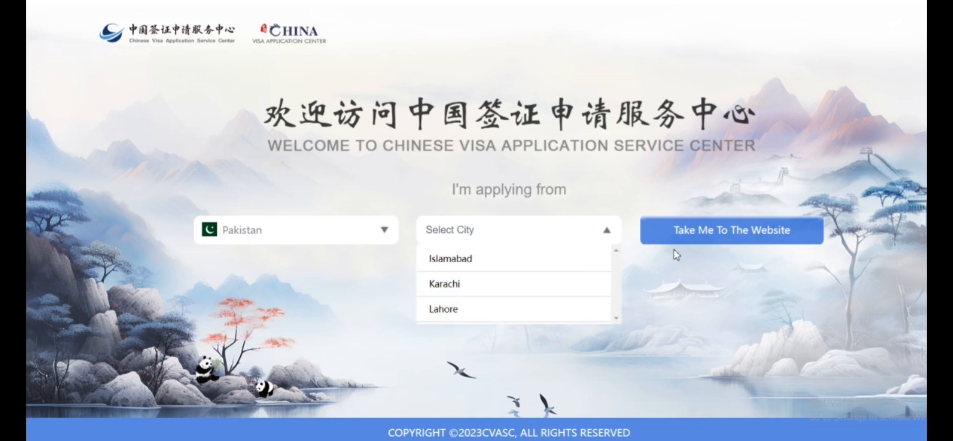
pyautogui.click(466, 312)
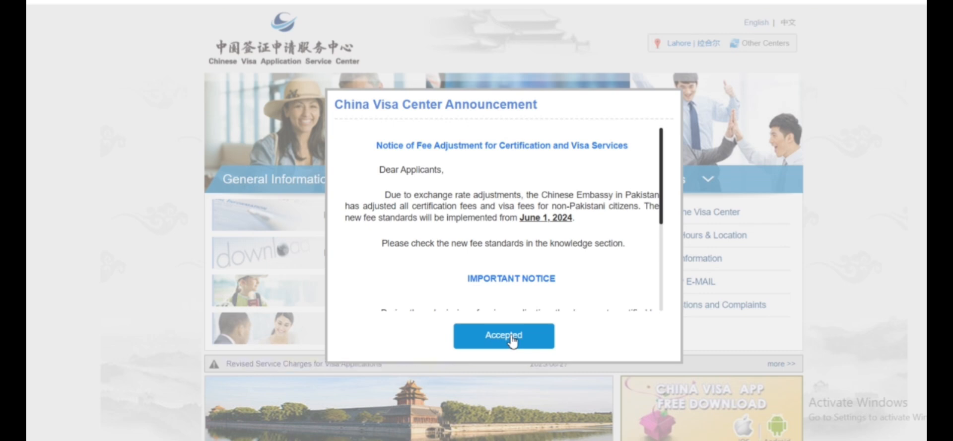
pyautogui.click(513, 341)
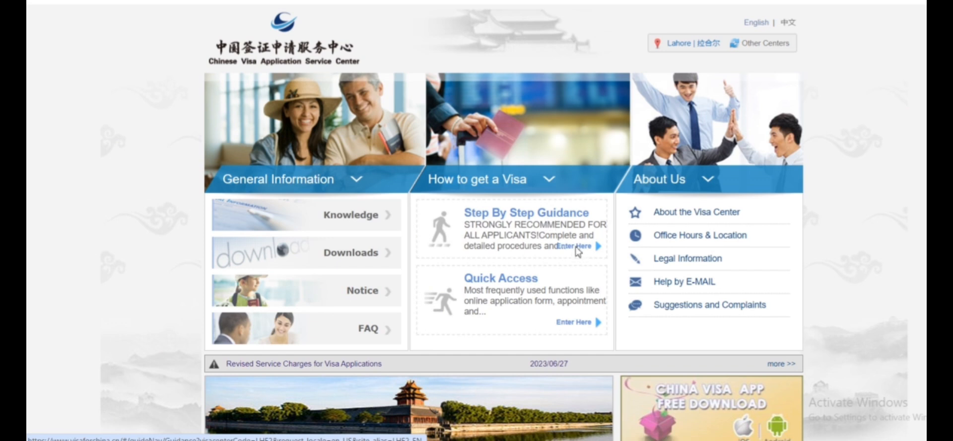
# Step: Open the Step-by-Step Guide for visas and set passport collection to visiting the Visa Center
pyautogui.click(504, 192)
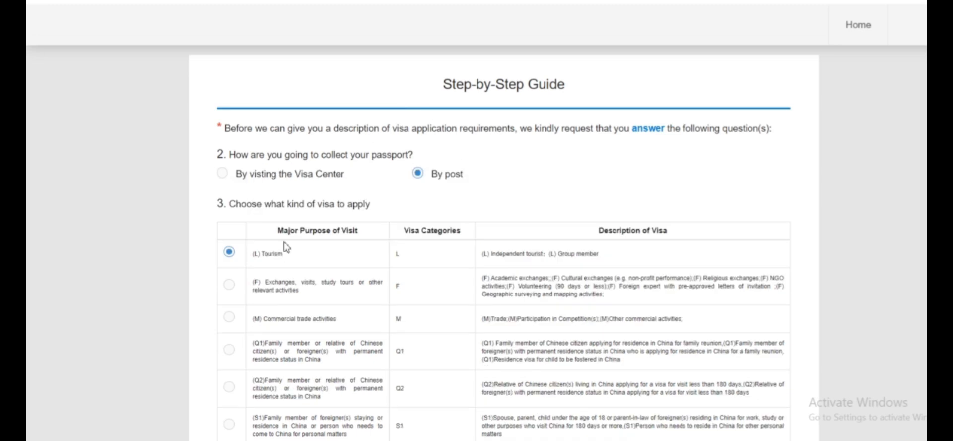
pyautogui.scroll(-1, 282, 240)
pyautogui.scroll(-1, 291, 230)
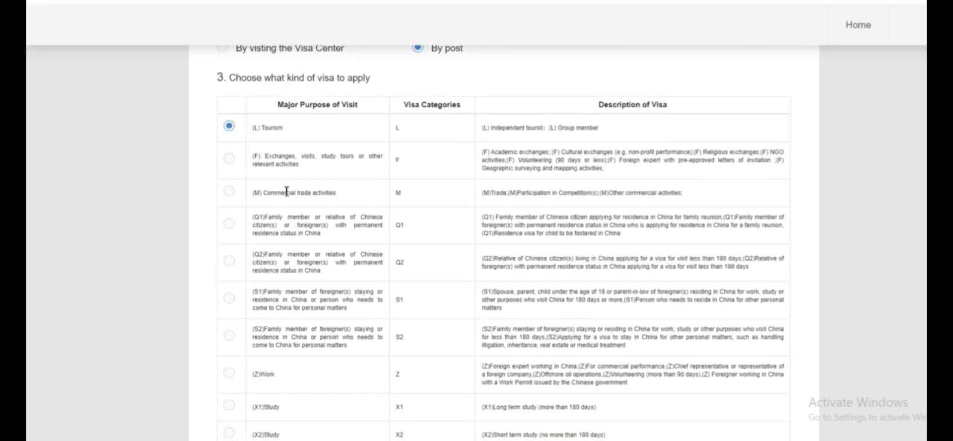
pyautogui.scroll(2, 278, 208)
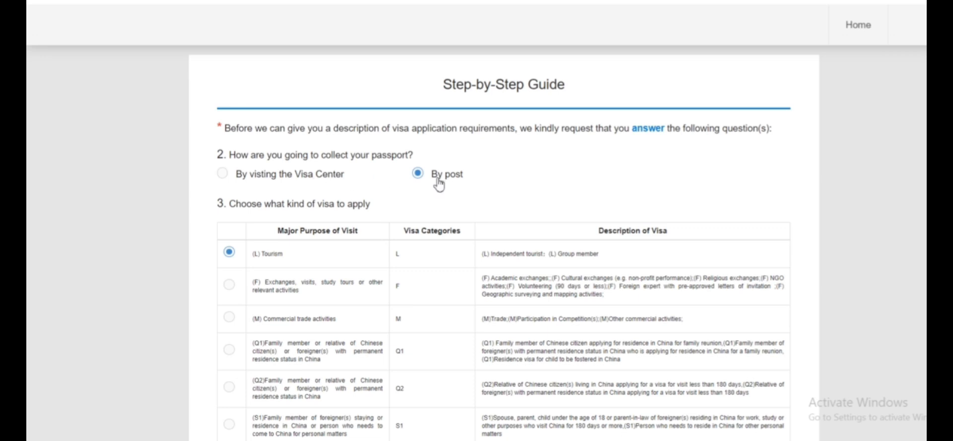
pyautogui.click(222, 177)
# Step: Choose the X1 long-term study visa category and continue to the Terms and Conditions
pyautogui.scroll(-3, 314, 213)
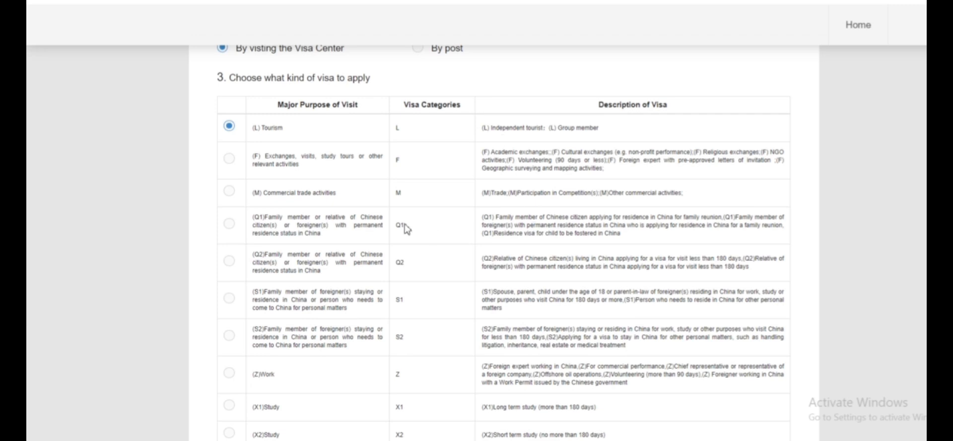
pyautogui.scroll(-3, 306, 183)
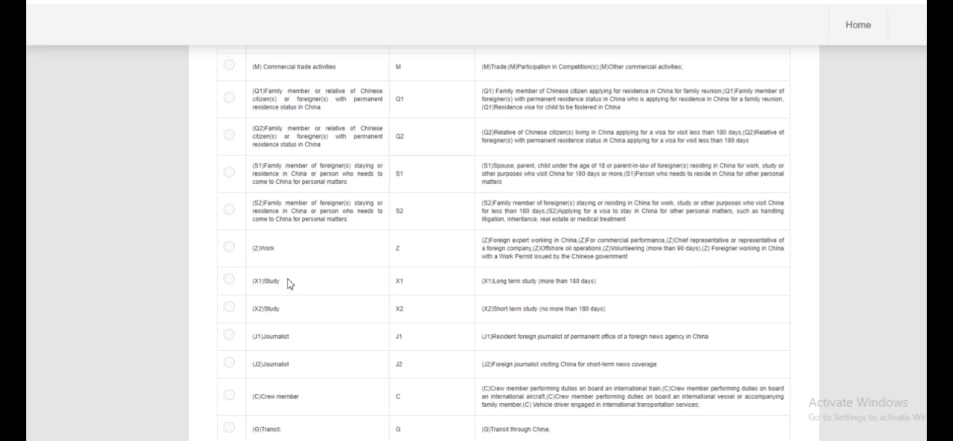
pyautogui.click(228, 281)
pyautogui.scroll(-3, 283, 313)
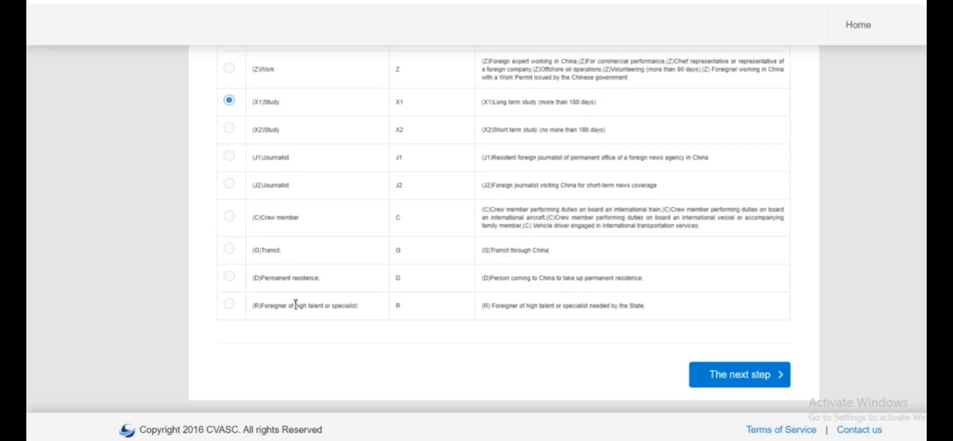
pyautogui.click(739, 379)
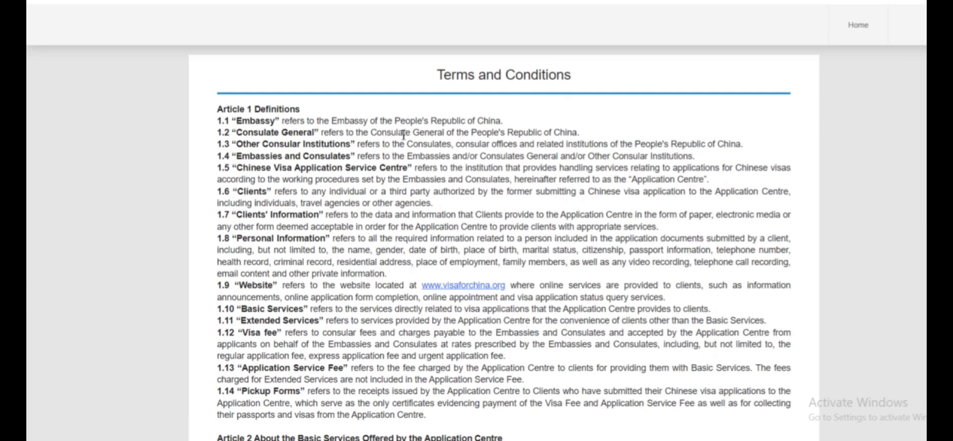
# Step: Read through the Terms and Conditions, agree to them, and continue to the Prepare Documents stage
pyautogui.scroll(-3, 381, 144)
pyautogui.scroll(3, 340, 115)
pyautogui.scroll(-3, 332, 227)
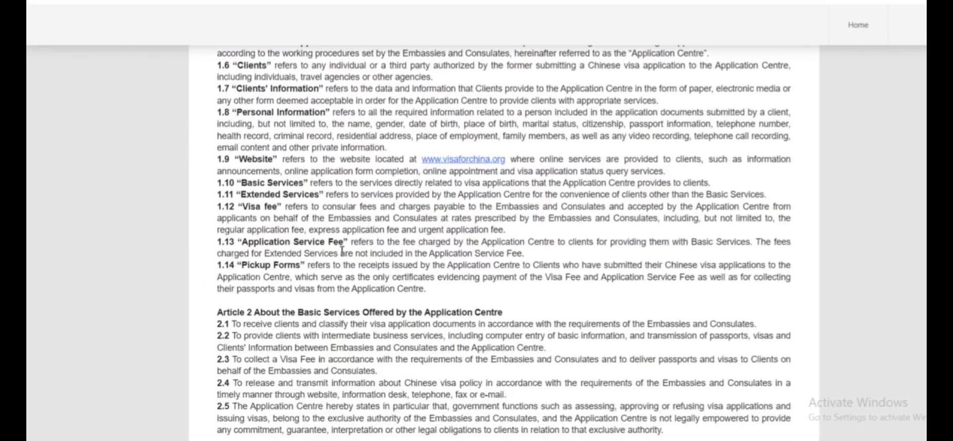
pyautogui.scroll(-15, 338, 248)
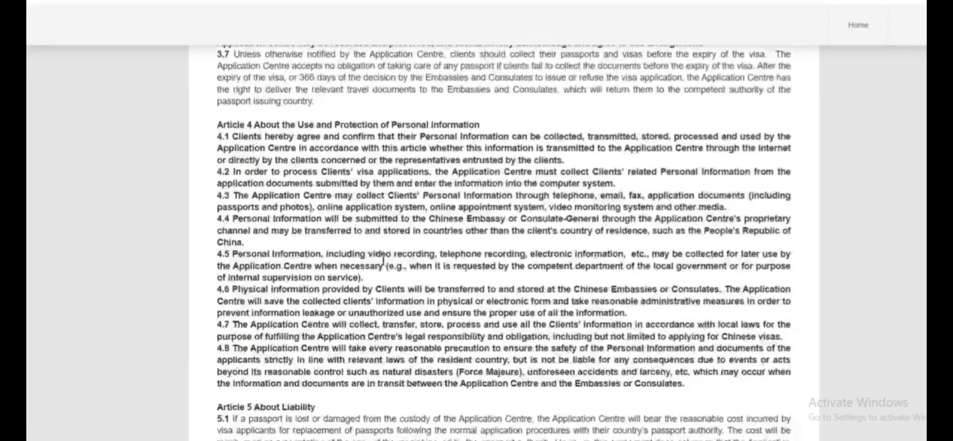
pyautogui.scroll(-12, 347, 234)
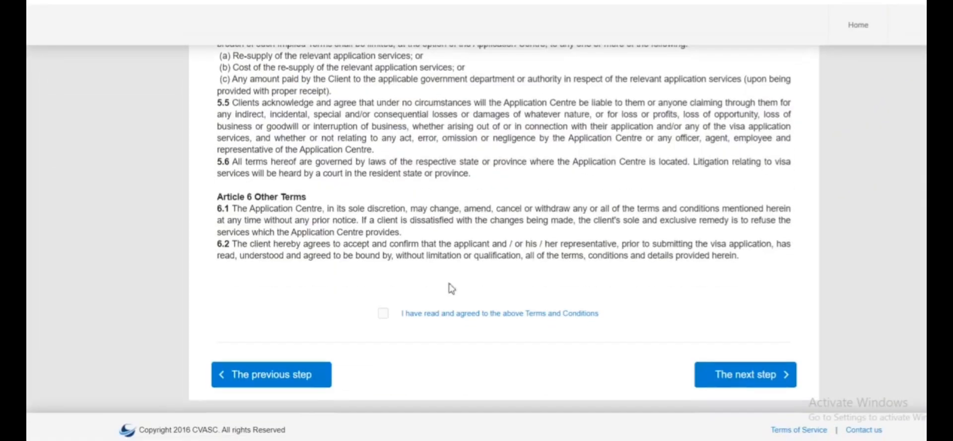
pyautogui.click(383, 313)
pyautogui.click(752, 381)
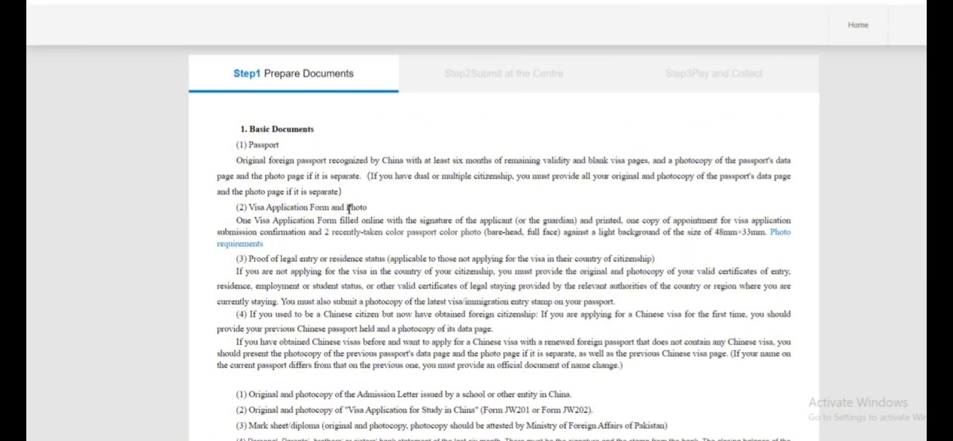
# Step: Review the documents required for the X1 study visa and continue to the Submit at the Centre stage
pyautogui.scroll(-1, 216, 257)
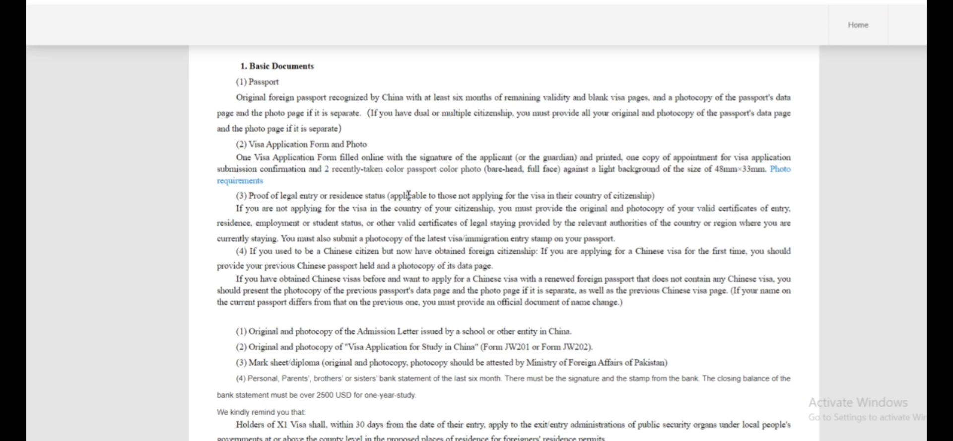
pyautogui.scroll(-1, 289, 260)
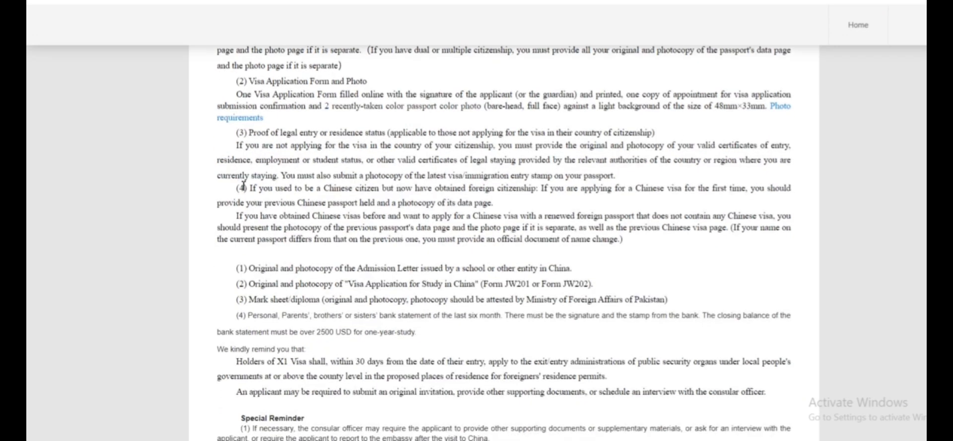
pyautogui.scroll(-3, 288, 297)
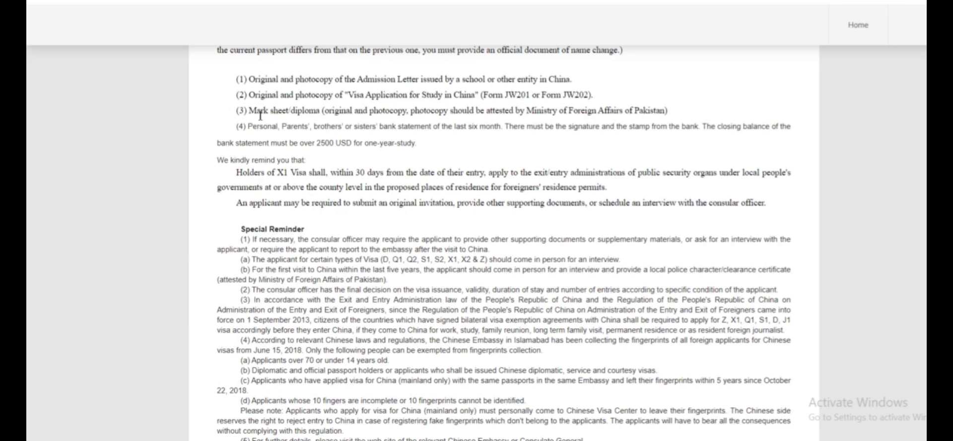
pyautogui.moveTo(264, 110); pyautogui.dragTo(386, 110)
pyautogui.scroll(-2, 280, 144)
pyautogui.scroll(-1, 382, 236)
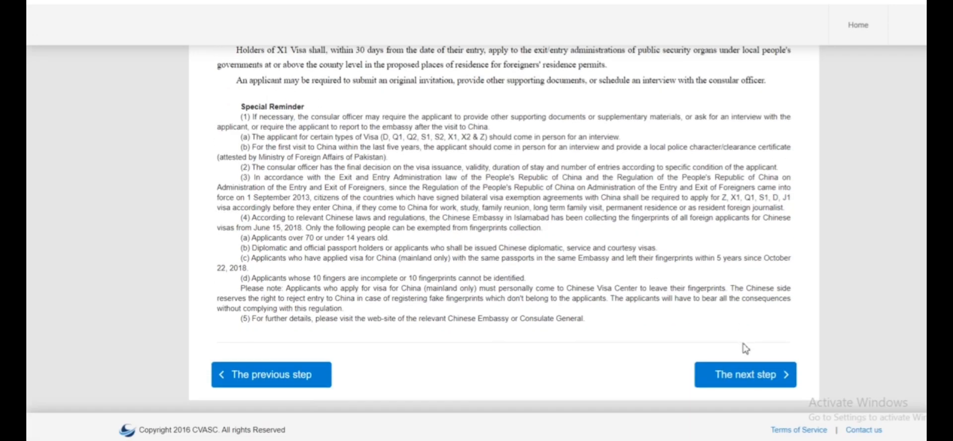
pyautogui.click(768, 374)
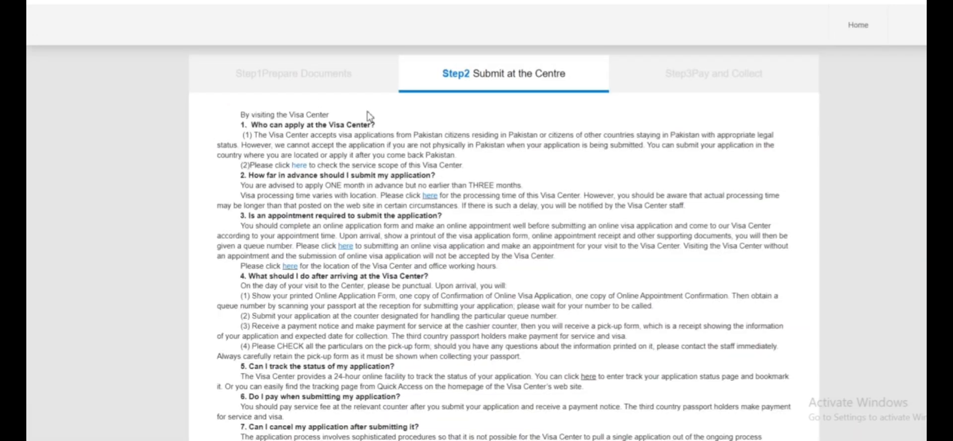
# Step: Review the instructions for submitting the application at the centre and continue to the Pay and Collect stage
pyautogui.scroll(-3, 474, 141)
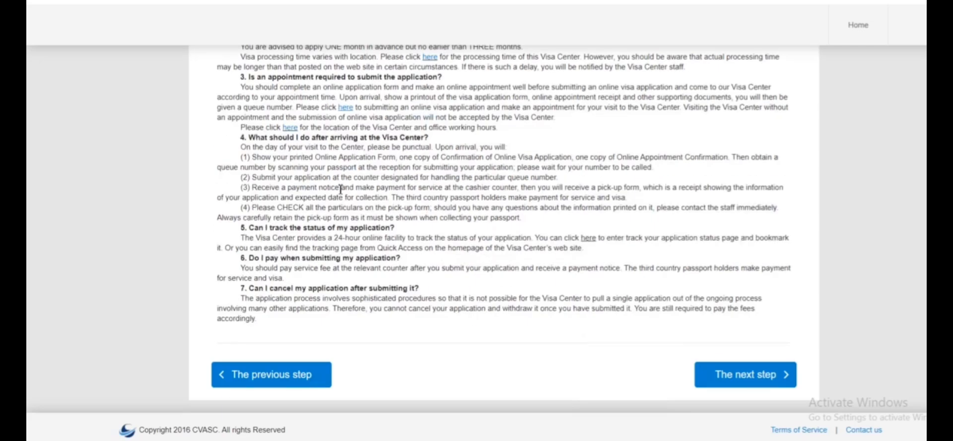
pyautogui.scroll(3, 341, 189)
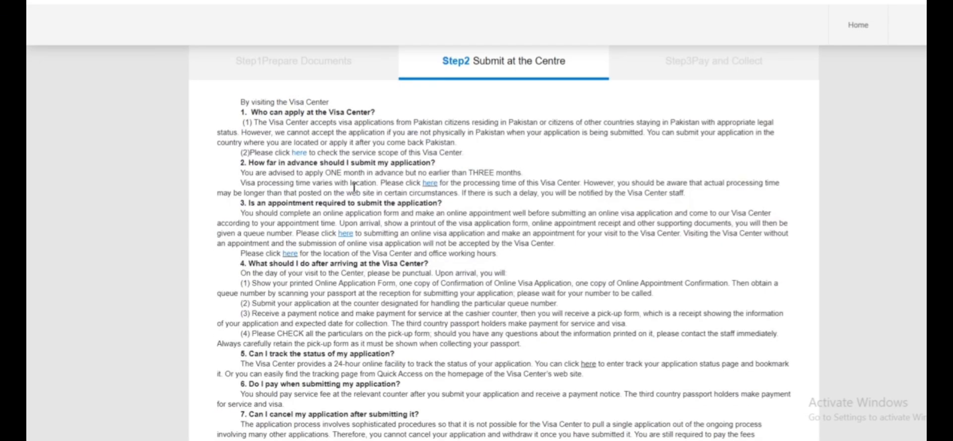
pyautogui.scroll(-10, 353, 186)
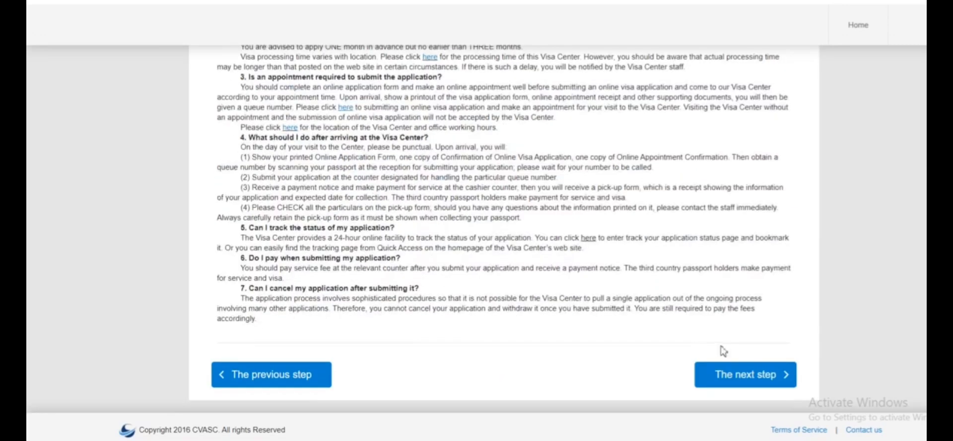
pyautogui.click(731, 382)
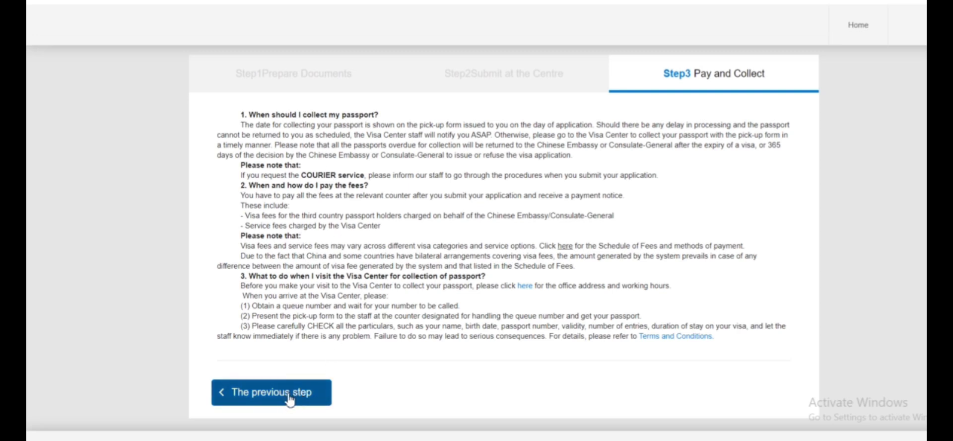
# Step: Go back from the Pay and Collect stage through the Submit at the Centre and Prepare Documents stages of the guide
pyautogui.click(264, 392)
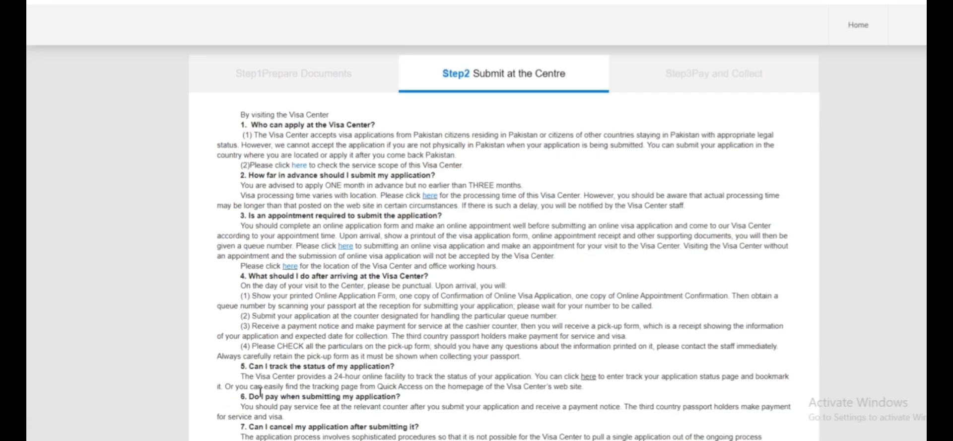
pyautogui.scroll(-10, 347, 382)
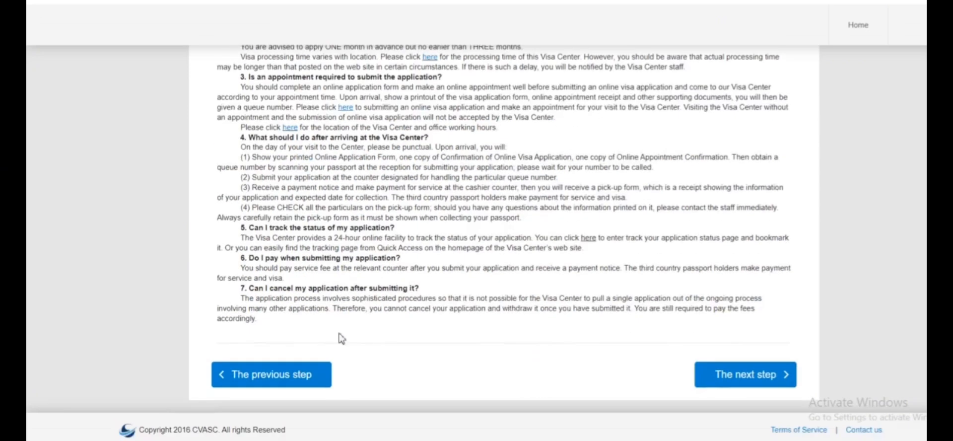
pyautogui.click(277, 376)
pyautogui.scroll(-15, 253, 285)
pyautogui.click(256, 375)
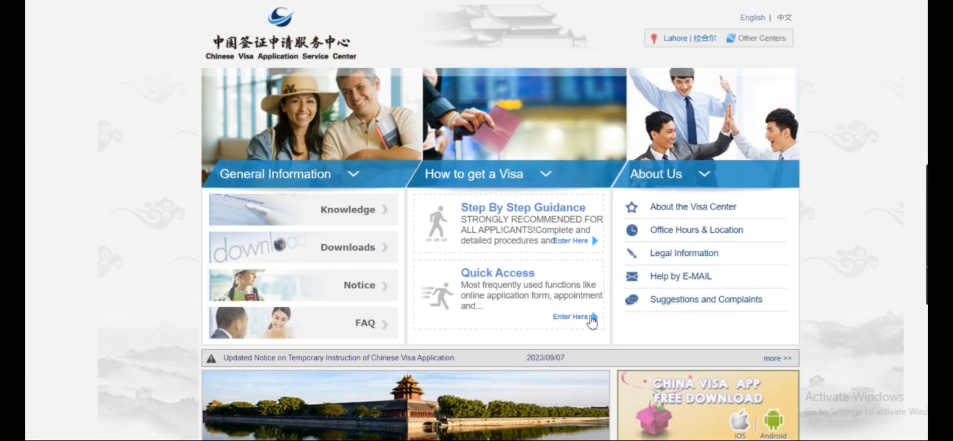
# Step: Open a New Application Form for a China visa through the visa center's Quick Access section
pyautogui.click(591, 321)
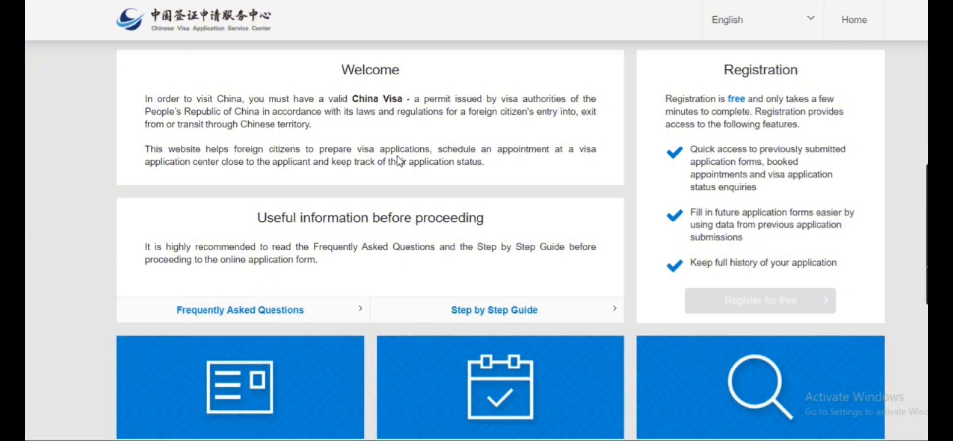
pyautogui.scroll(-5, 399, 161)
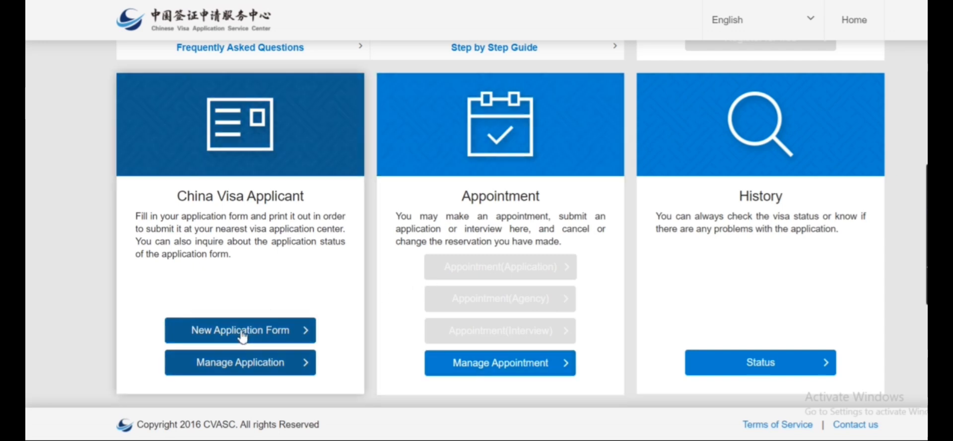
pyautogui.click(243, 331)
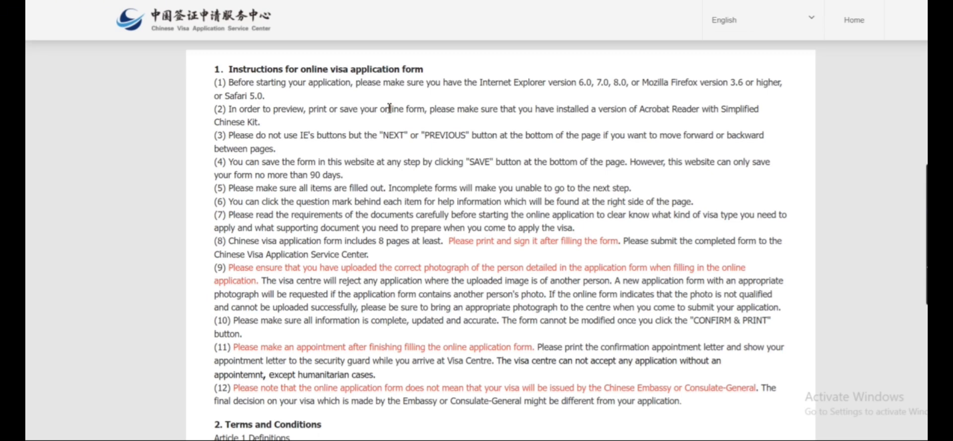
# Step: Read through the online application form instructions and the Terms and Conditions, and agree to them
pyautogui.scroll(-3, 389, 107)
pyautogui.scroll(-13, 390, 107)
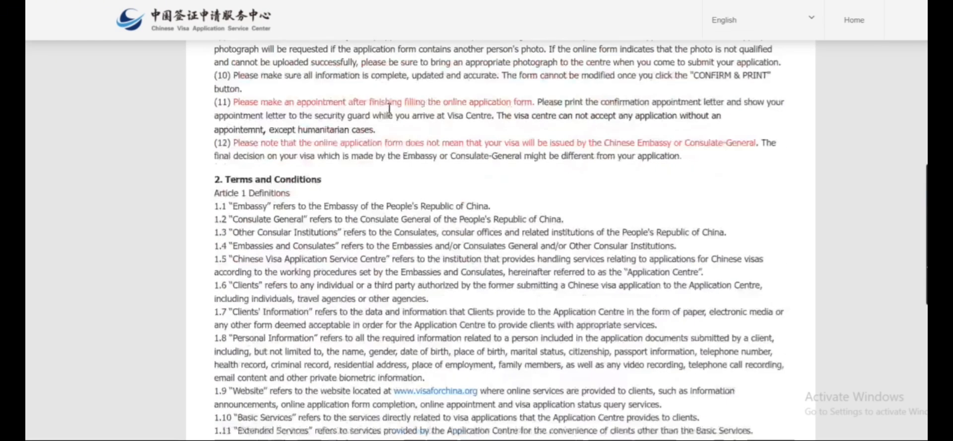
pyautogui.scroll(-10, 353, 153)
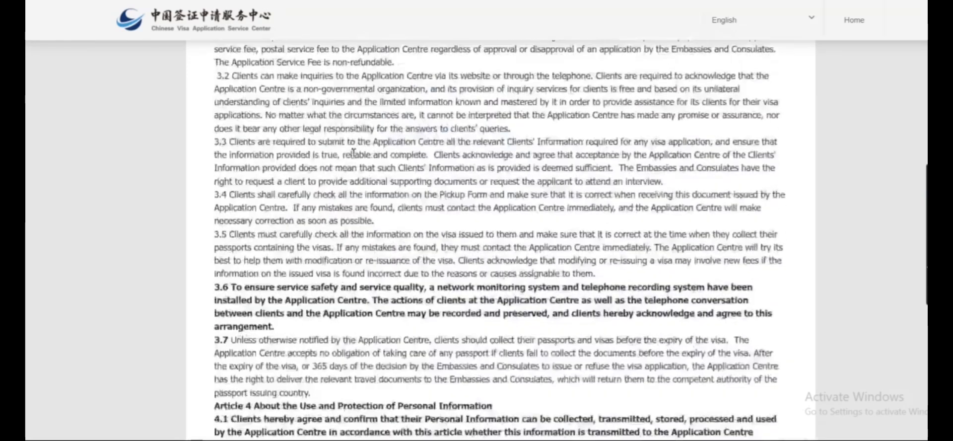
pyautogui.scroll(-10, 353, 152)
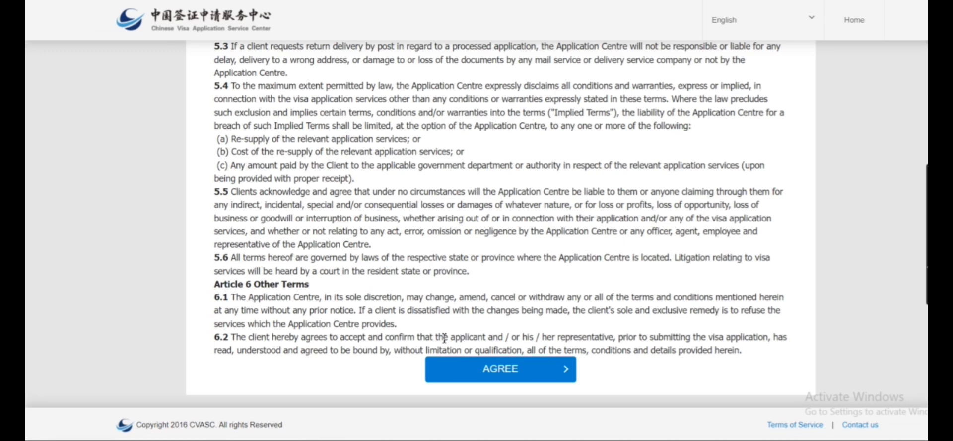
pyautogui.moveTo(375, 440)
pyautogui.click(512, 371)
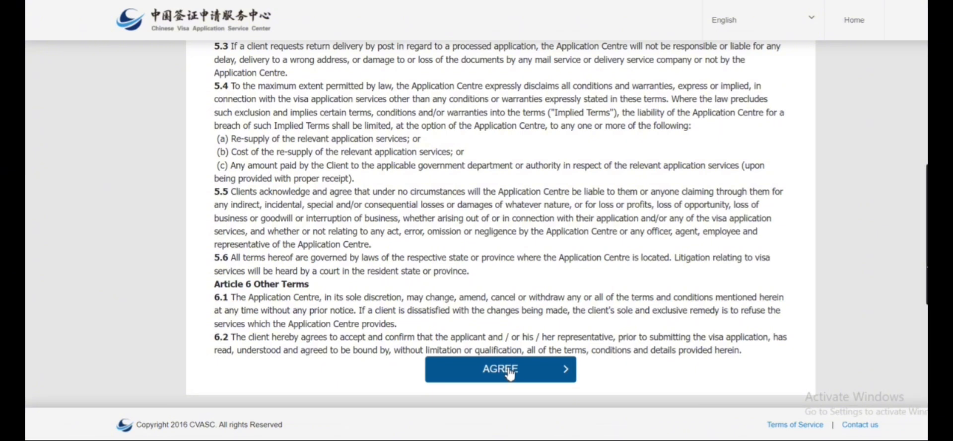
pyautogui.click(510, 371)
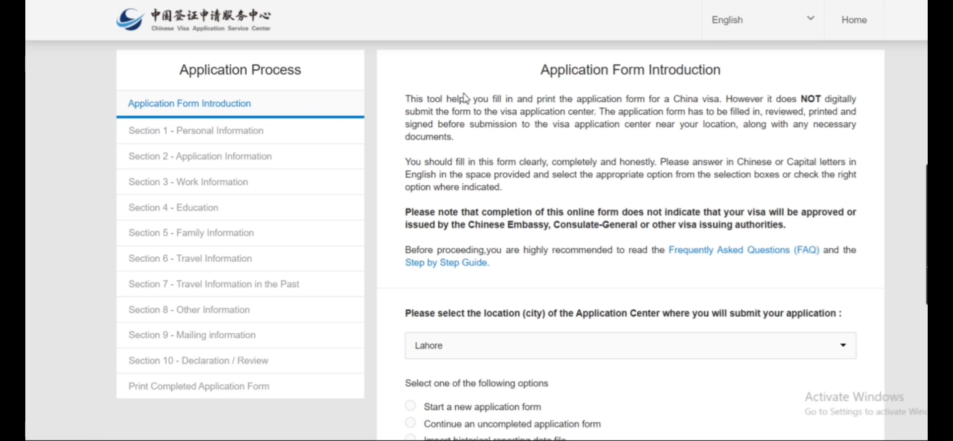
# Step: Keep Lahore as the Application Center location and select the option to start a new application form
pyautogui.scroll(-1, 466, 98)
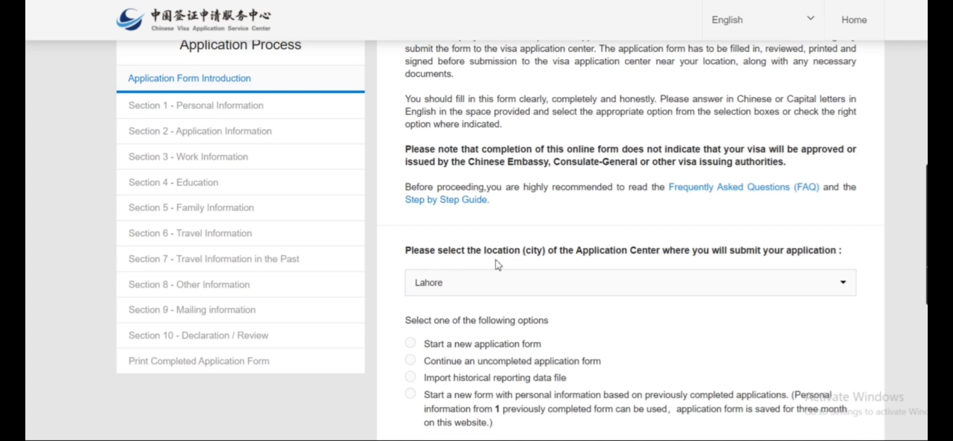
pyautogui.click(599, 289)
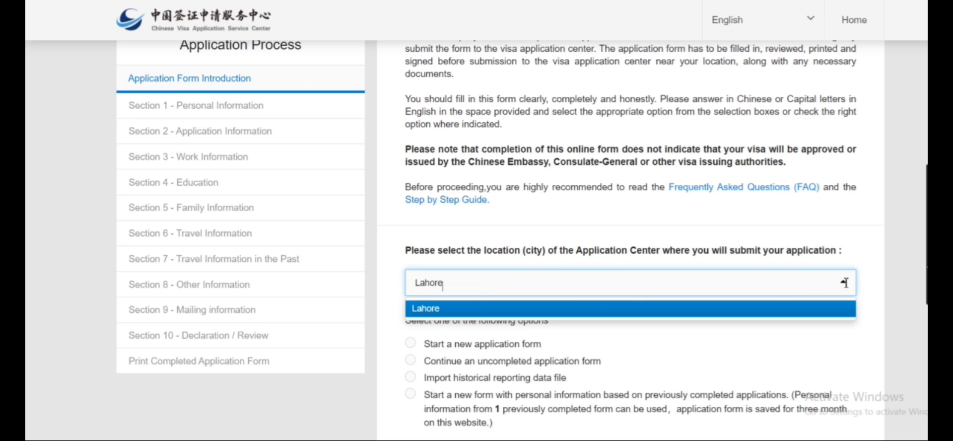
pyautogui.click(861, 290)
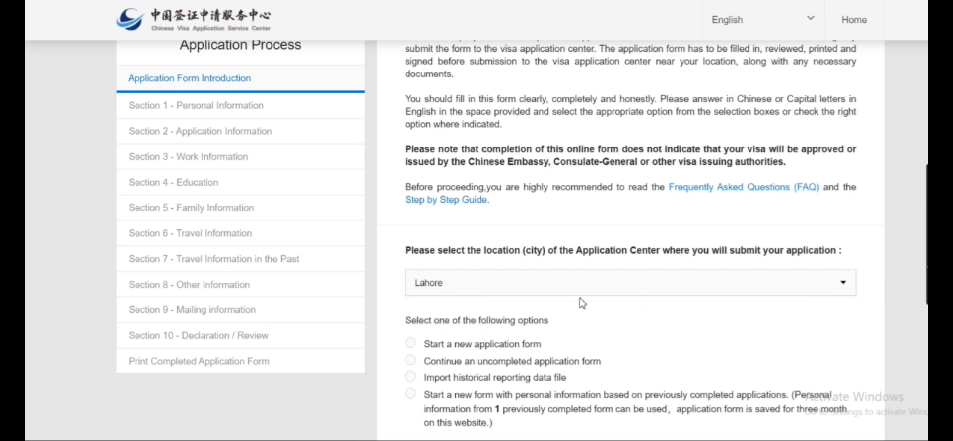
pyautogui.scroll(-2, 488, 294)
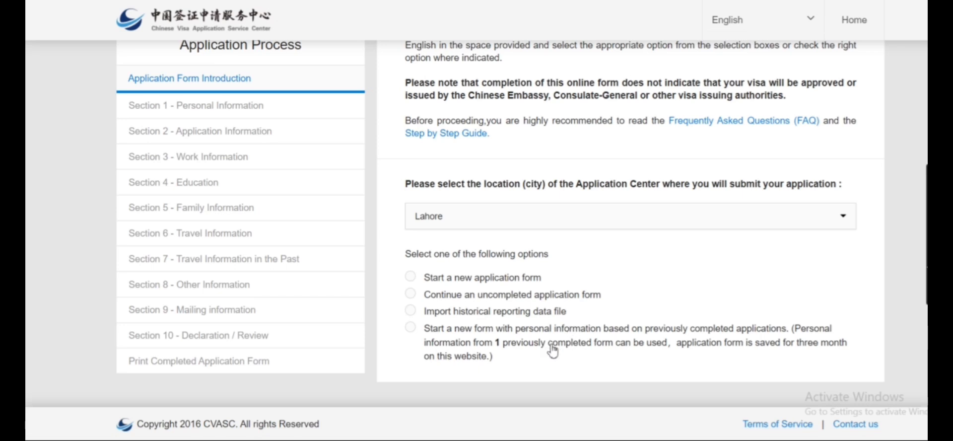
pyautogui.click(410, 277)
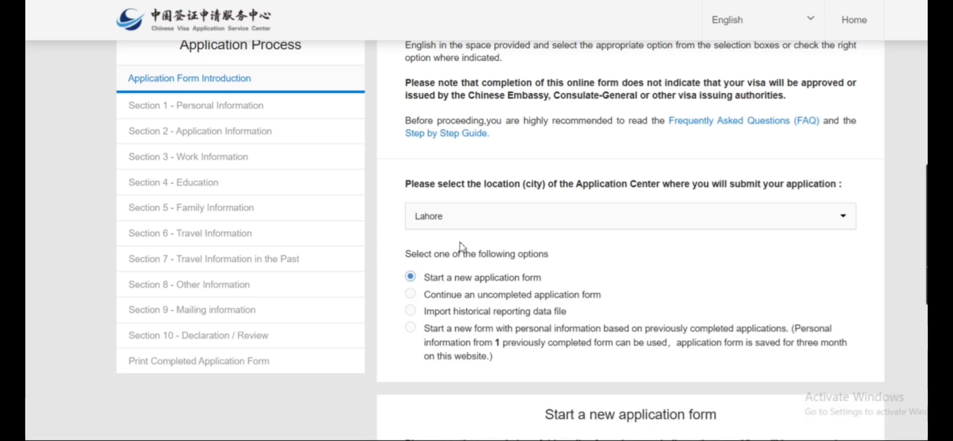
# Step: Start the new application form and complete the slide verification to reach Section 1 - Personal Information
pyautogui.scroll(-3, 484, 278)
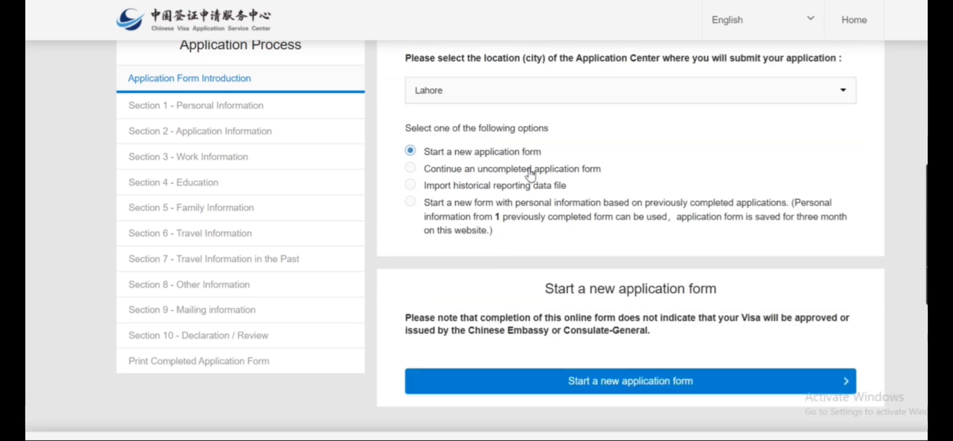
pyautogui.scroll(-1, 541, 194)
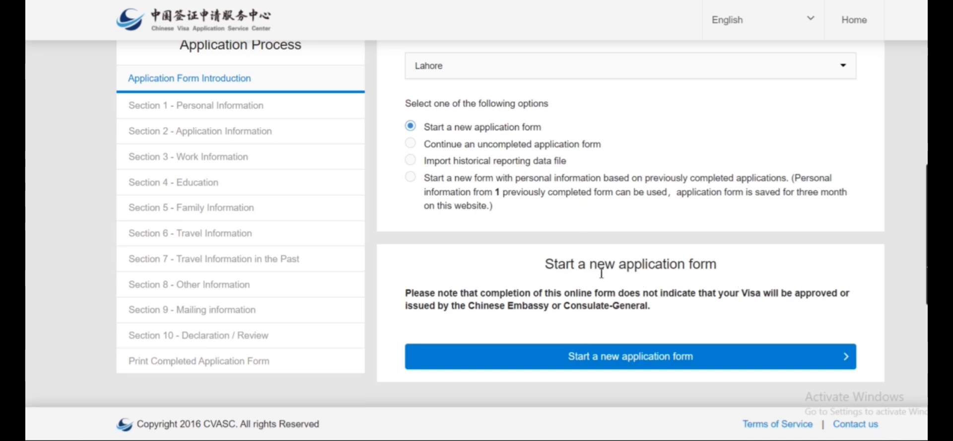
pyautogui.click(643, 360)
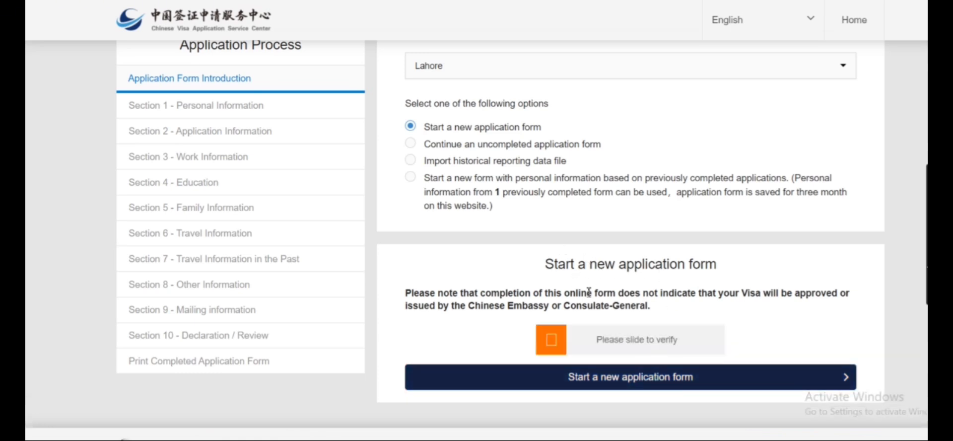
pyautogui.moveTo(551, 340); pyautogui.dragTo(715, 341)
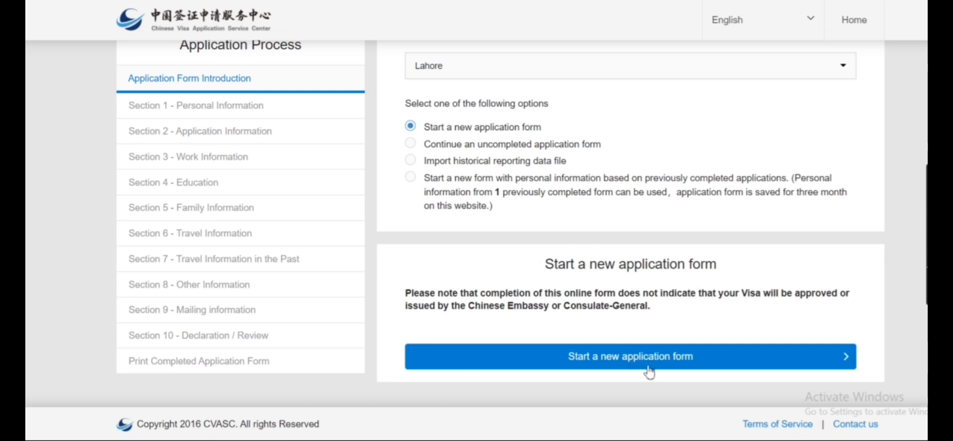
pyautogui.click(649, 360)
pyautogui.moveTo(554, 341); pyautogui.dragTo(705, 342)
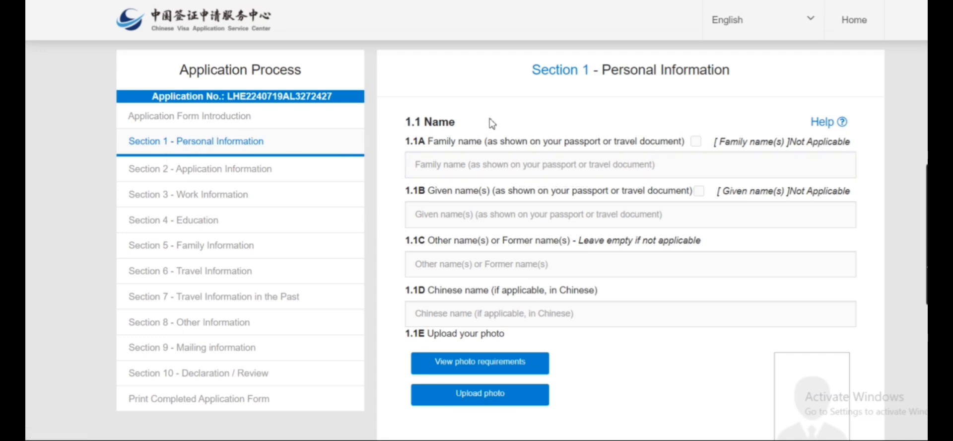
# Step: Fill in the applicant's family name and given names as shown on the passport
pyautogui.click(474, 170)
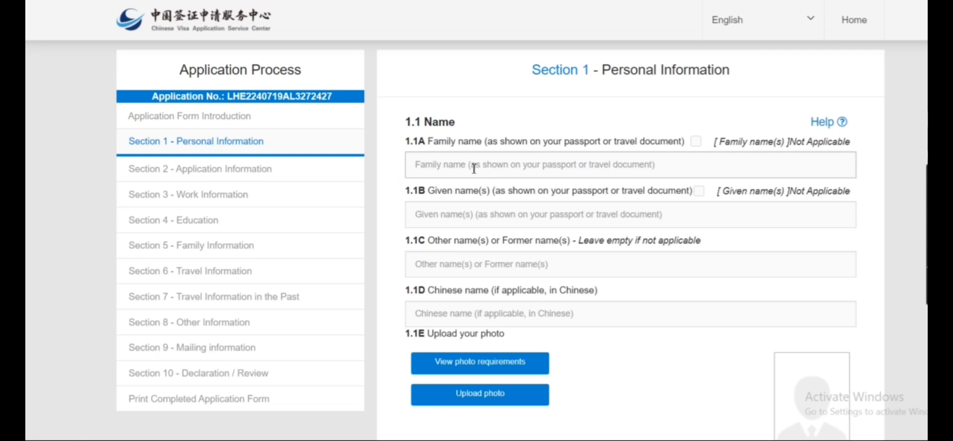
pyautogui.click(474, 168)
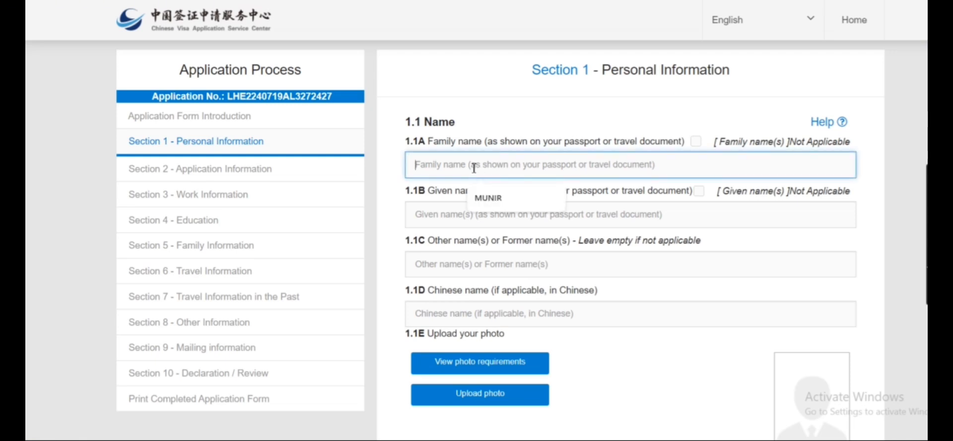
pyautogui.click(486, 124)
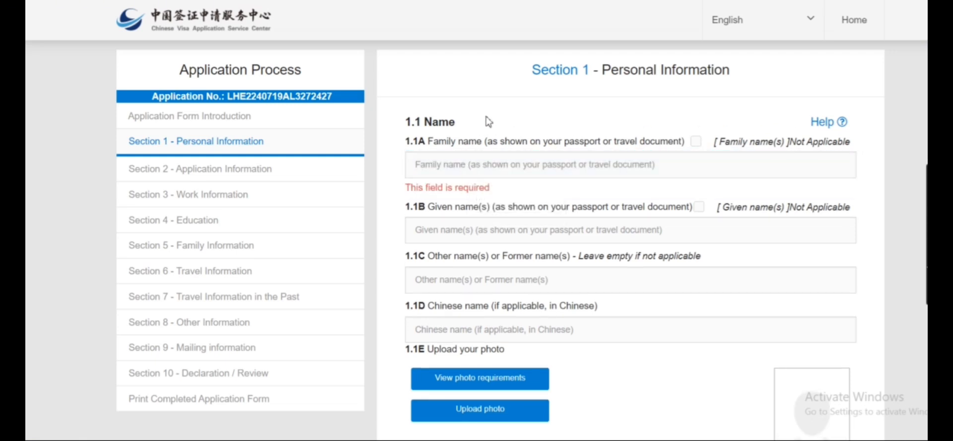
pyautogui.click(486, 168)
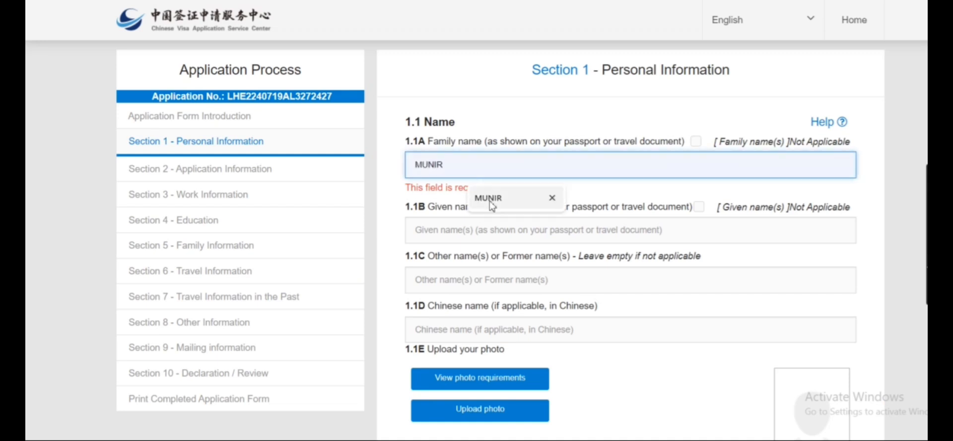
pyautogui.click(487, 199)
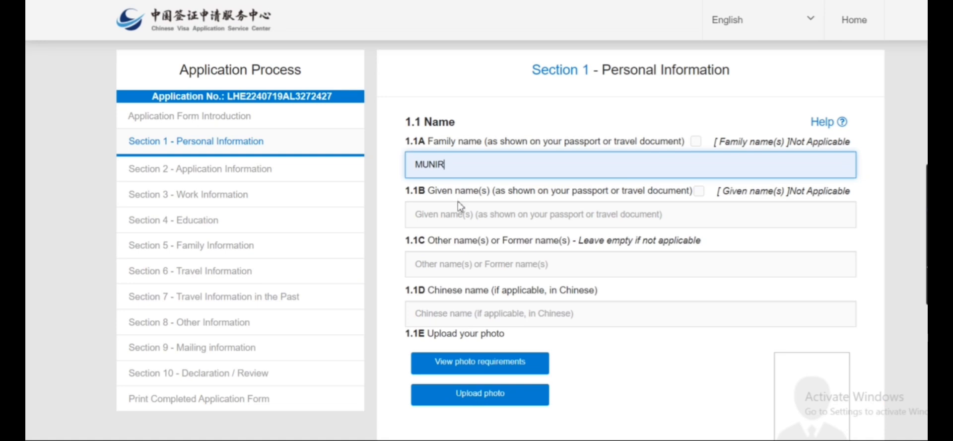
pyautogui.click(482, 217)
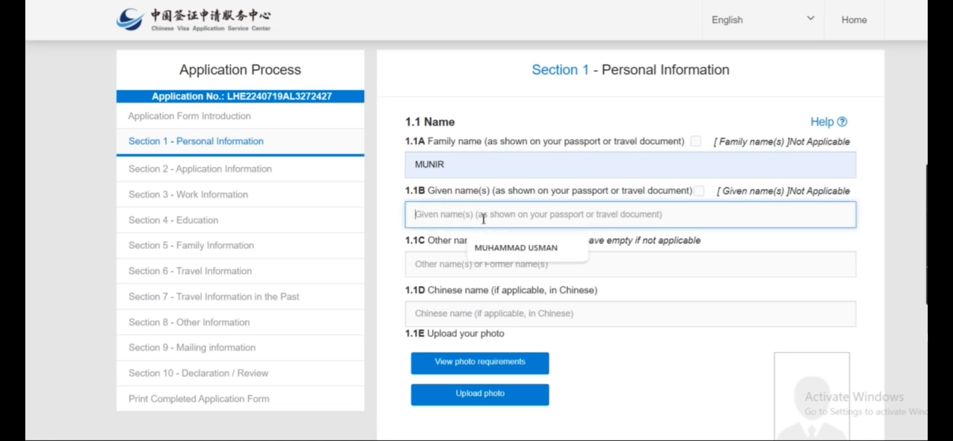
pyautogui.click(502, 247)
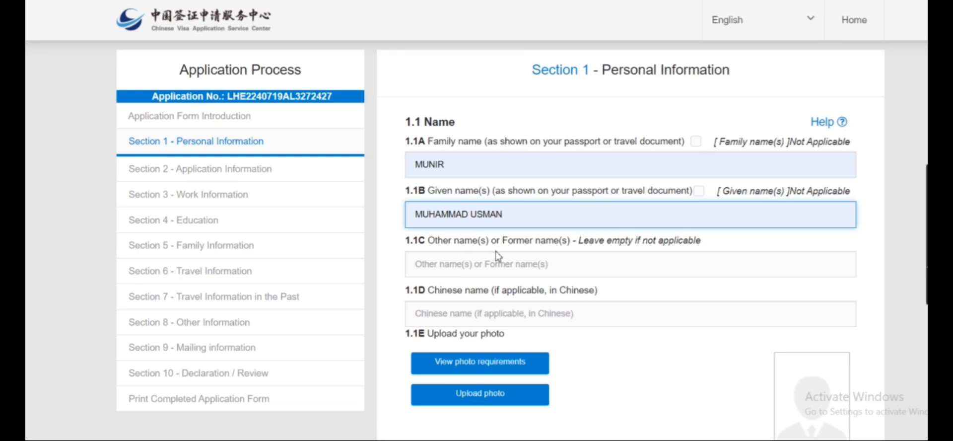
# Step: Open the photo upload tool for item 1.1E and load the applicant's portrait photo into it
pyautogui.scroll(-3, 568, 247)
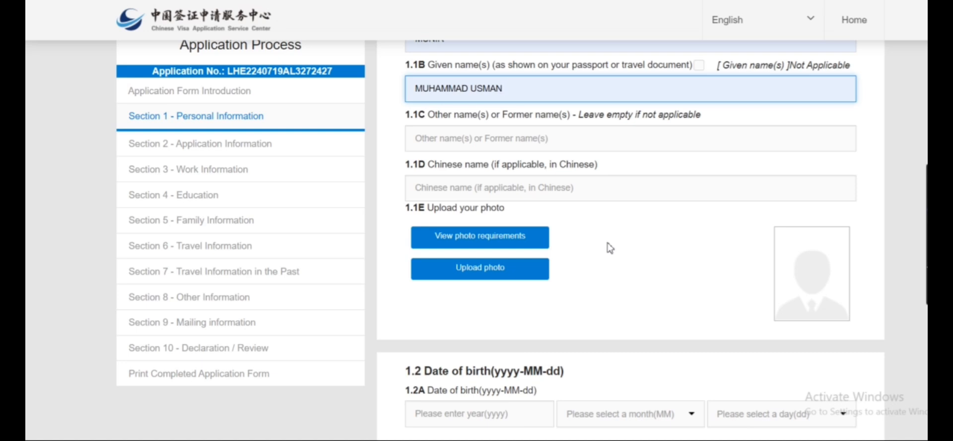
pyautogui.click(530, 268)
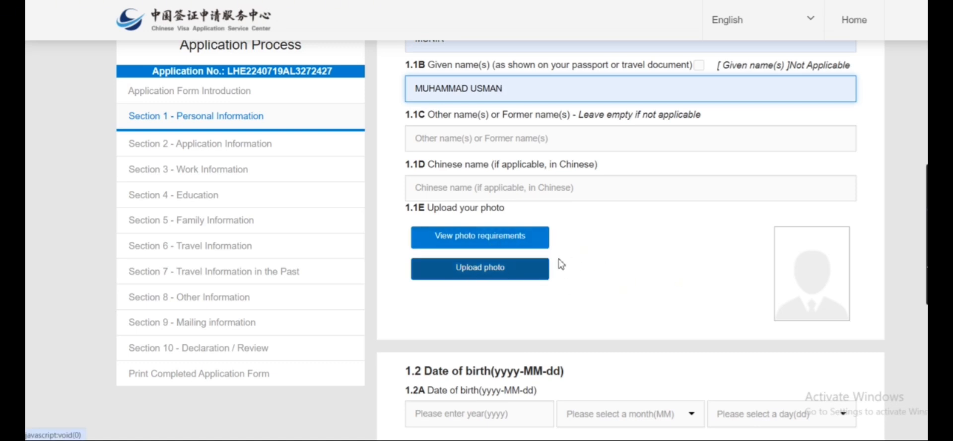
pyautogui.scroll(-1, 561, 264)
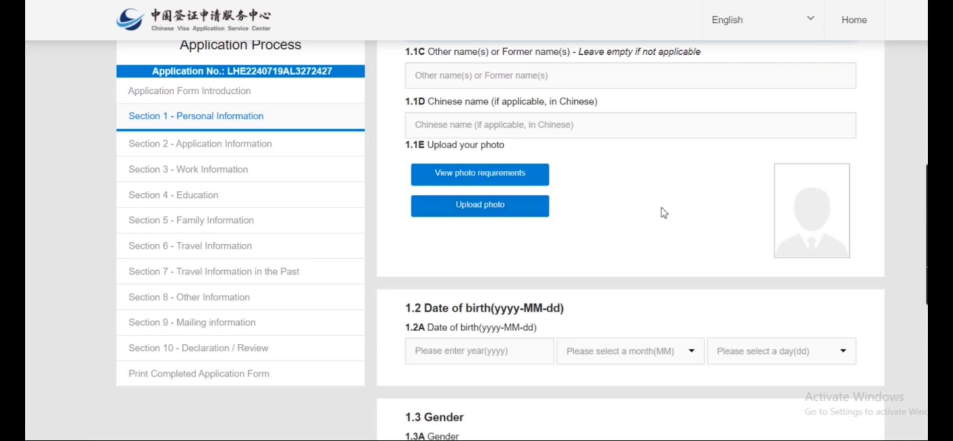
pyautogui.click(511, 215)
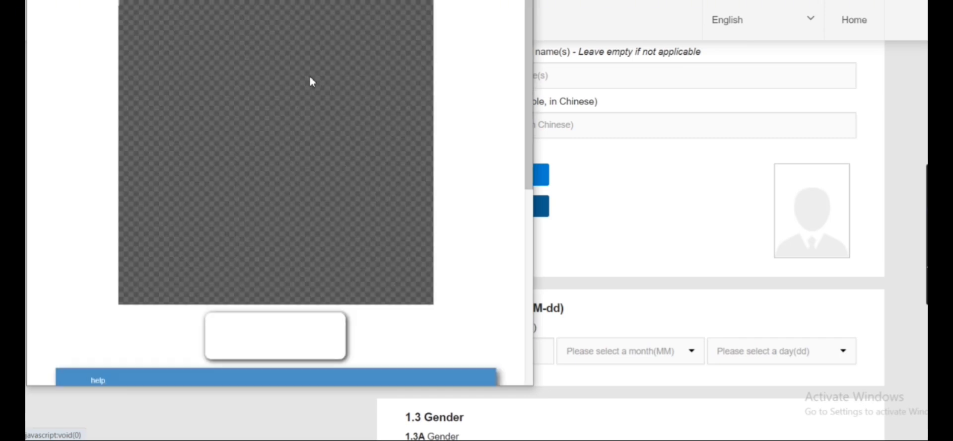
pyautogui.scroll(-7, 329, 227)
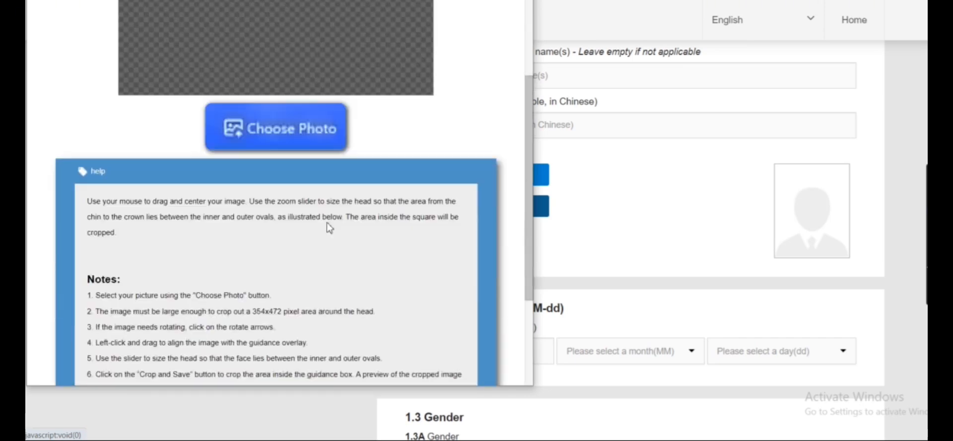
pyautogui.scroll(3, 329, 228)
pyautogui.scroll(2, 329, 228)
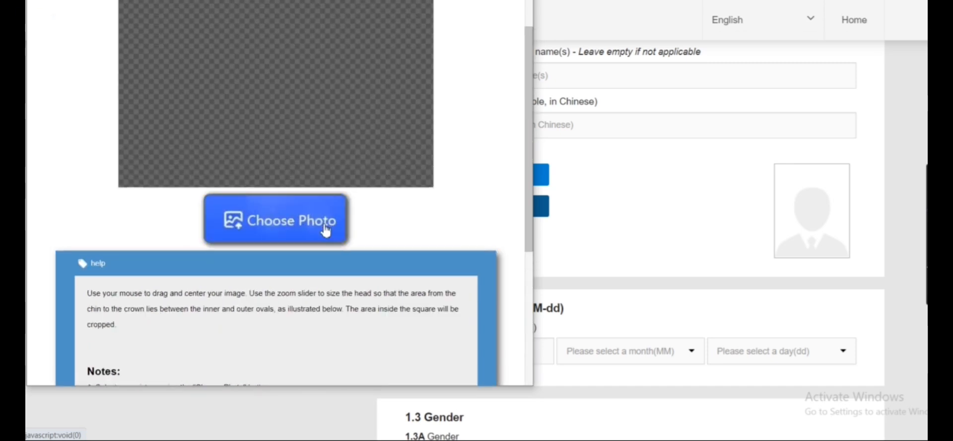
pyautogui.click(287, 229)
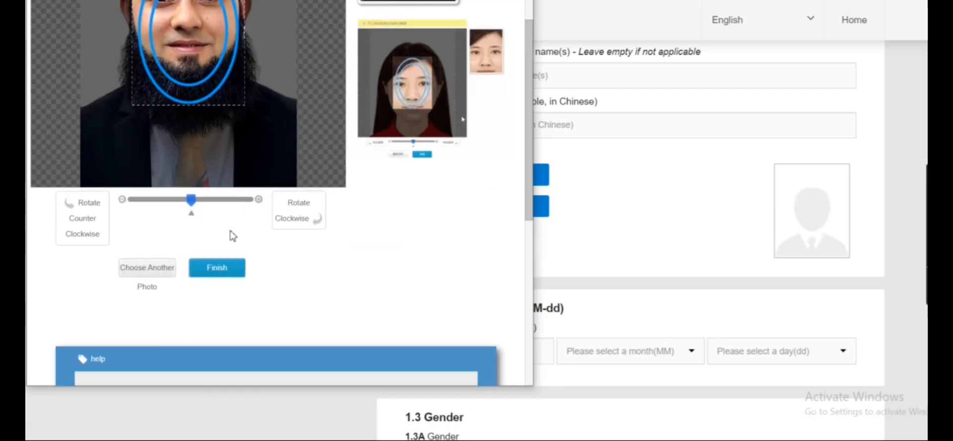
# Step: Shrink and reposition the portrait so the head fits the oval guides, and finish the photo upload
pyautogui.moveTo(191, 200); pyautogui.dragTo(132, 200)
pyautogui.scroll(3, 194, 163)
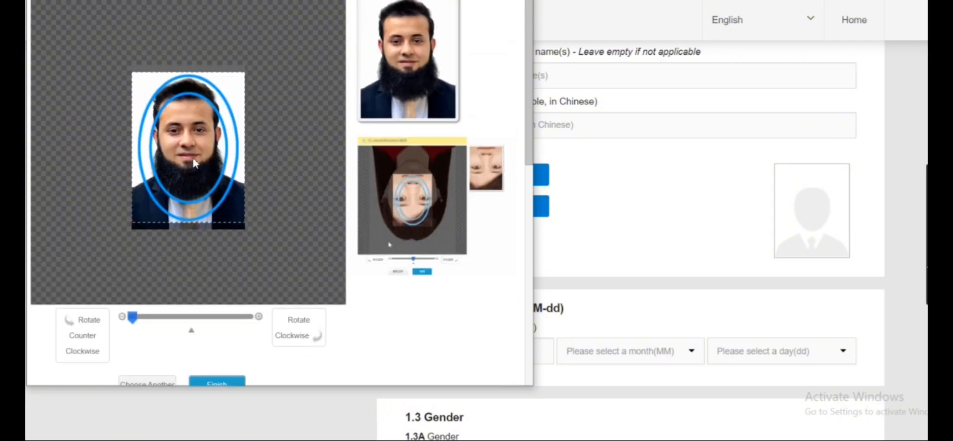
pyautogui.moveTo(193, 154); pyautogui.dragTo(195, 139)
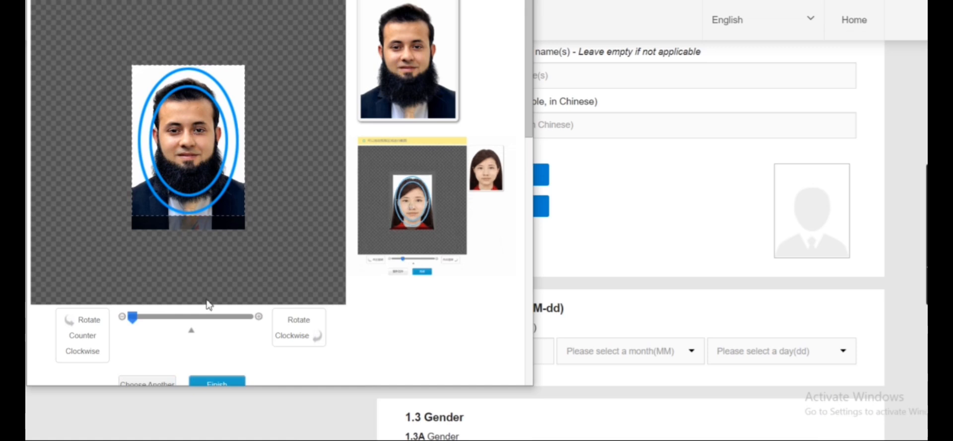
pyautogui.scroll(-2, 222, 300)
pyautogui.click(215, 324)
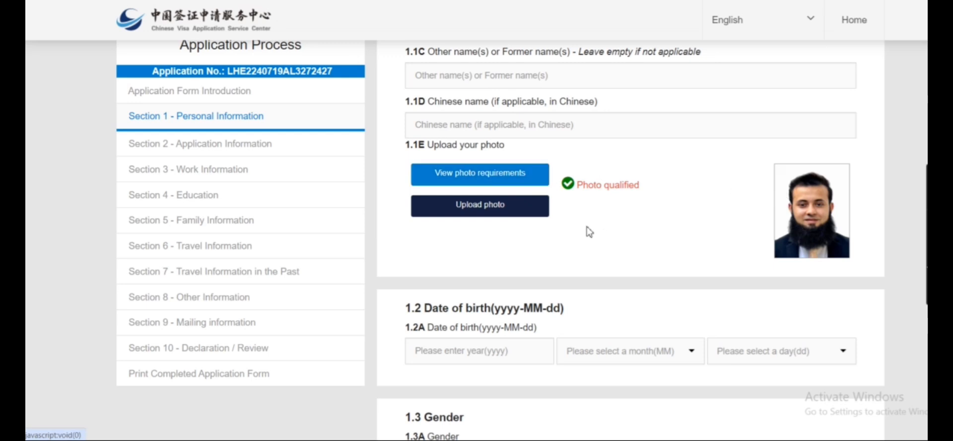
pyautogui.scroll(-1, 470, 217)
pyautogui.scroll(-2, 470, 217)
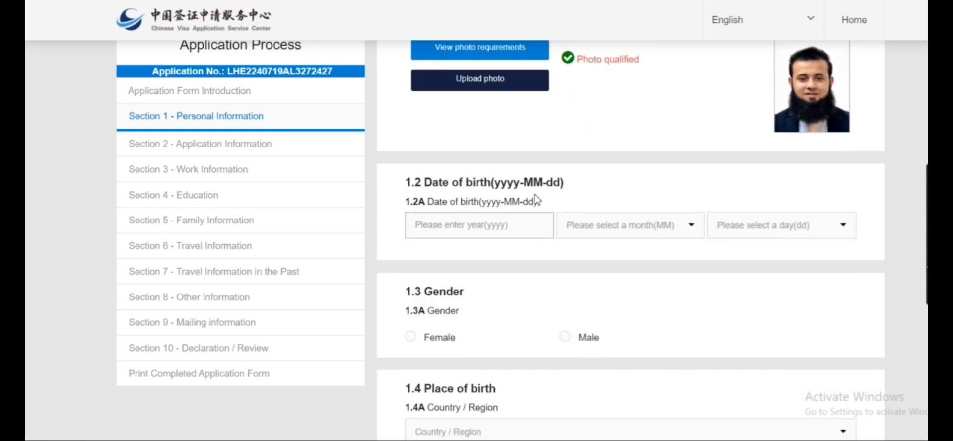
pyautogui.click(487, 223)
pyautogui.click(502, 259)
pyautogui.click(634, 223)
pyautogui.click(450, 229)
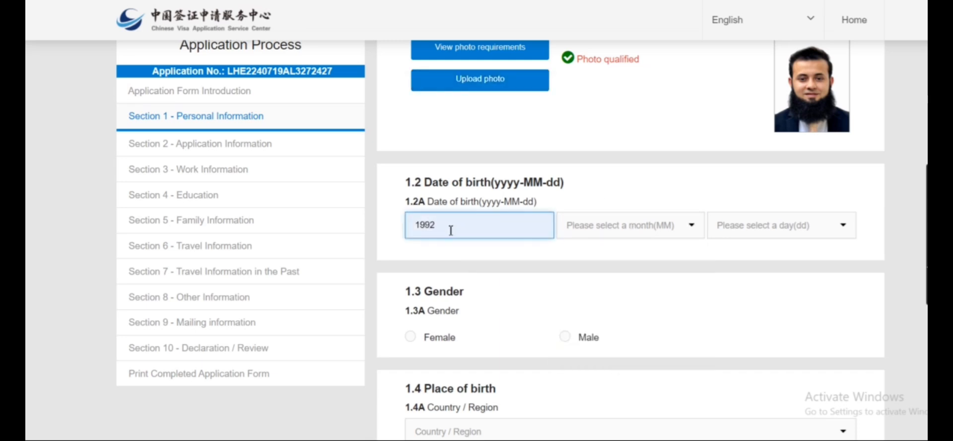
pyautogui.press('BackSpace')
pyautogui.press('BackSpace')
pyautogui.press('BackSpace')
pyautogui.press('BackSpace')
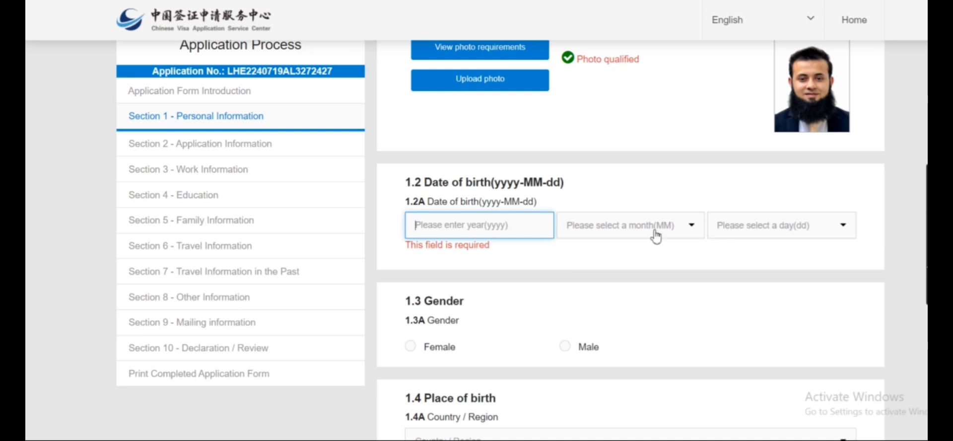
# Step: Set the gender to Male and fill in Punjab as province and Lahore as city under Place of birth
pyautogui.scroll(-1, 512, 248)
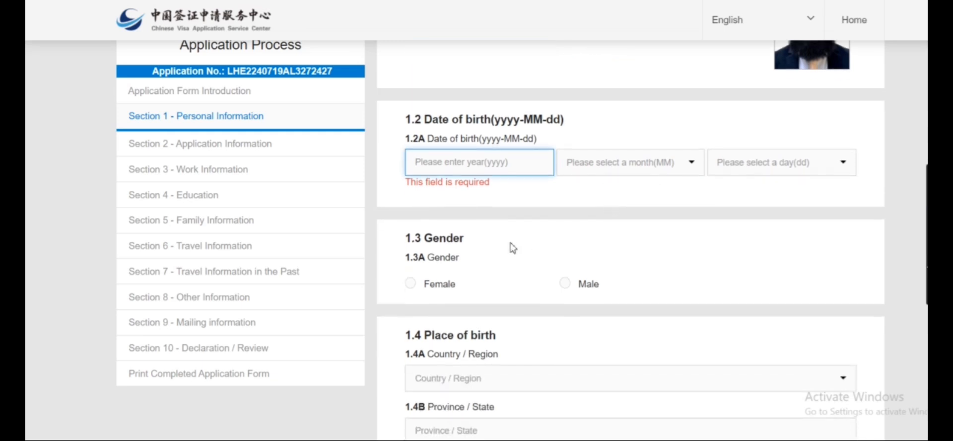
pyautogui.click(566, 285)
pyautogui.scroll(-3, 546, 278)
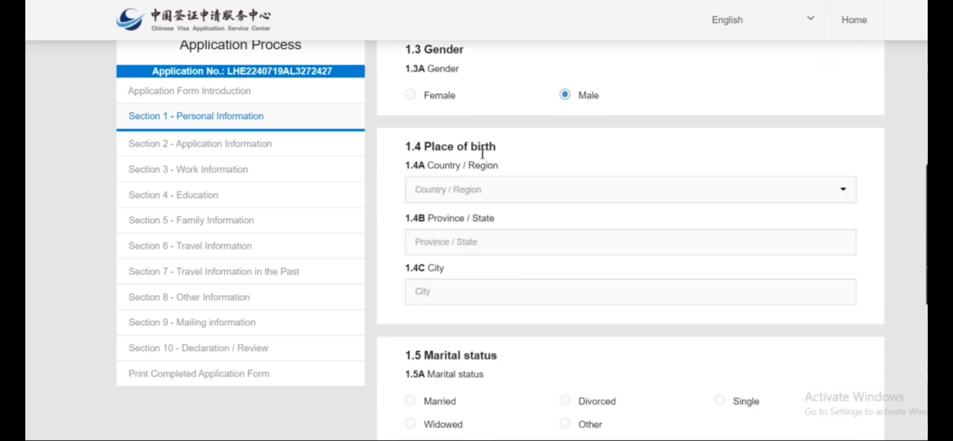
pyautogui.click(512, 194)
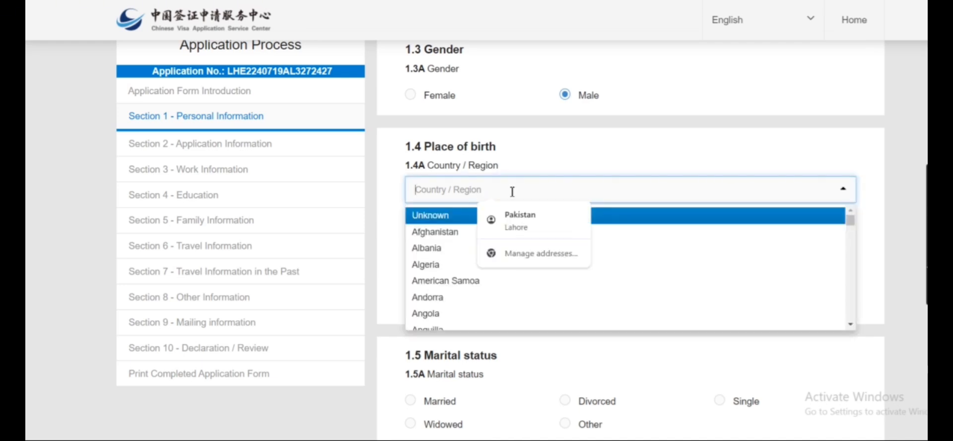
pyautogui.click(541, 215)
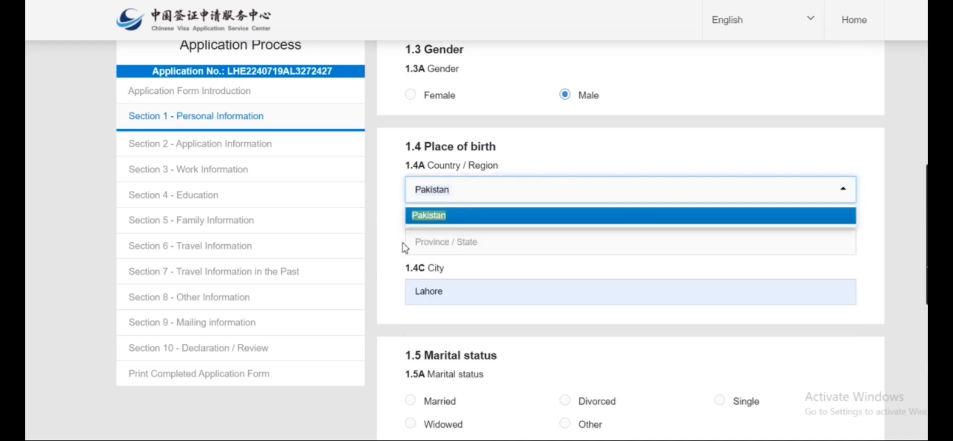
pyautogui.click(435, 241)
pyautogui.click(475, 273)
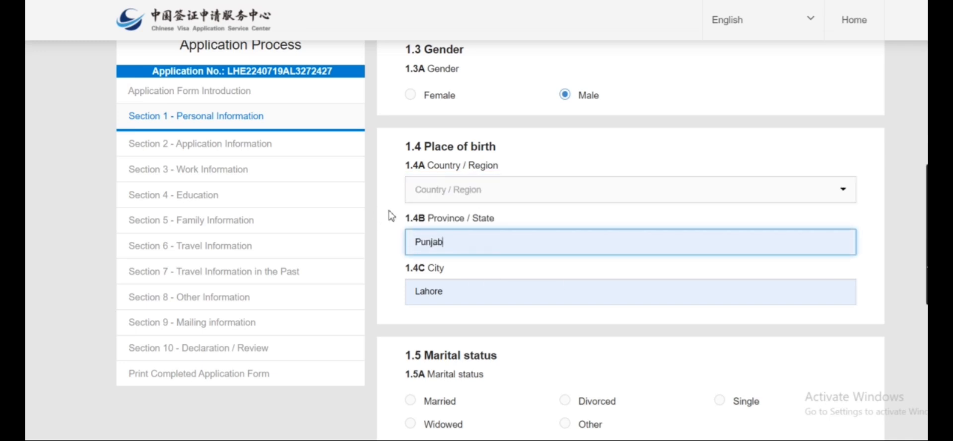
# Step: Select Pakistan as the country of birth and refill the province with Punjab and the city with Lahore
pyautogui.scroll(-3, 487, 226)
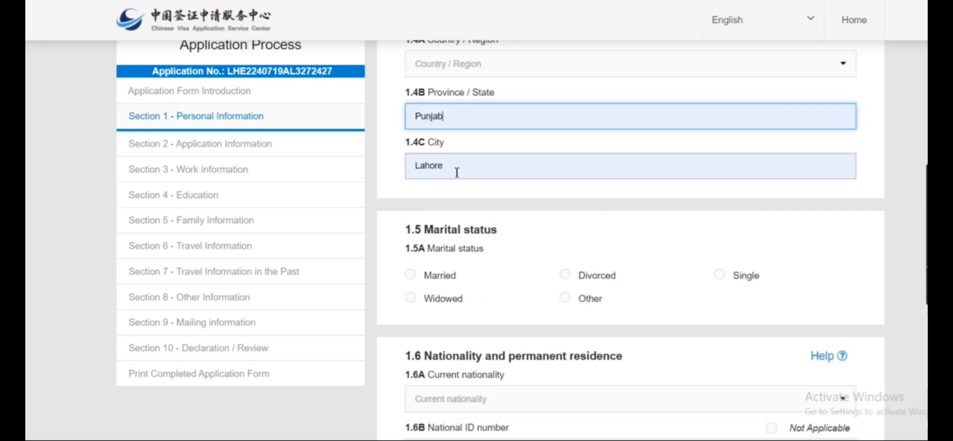
pyautogui.click(484, 66)
pyautogui.click(471, 90)
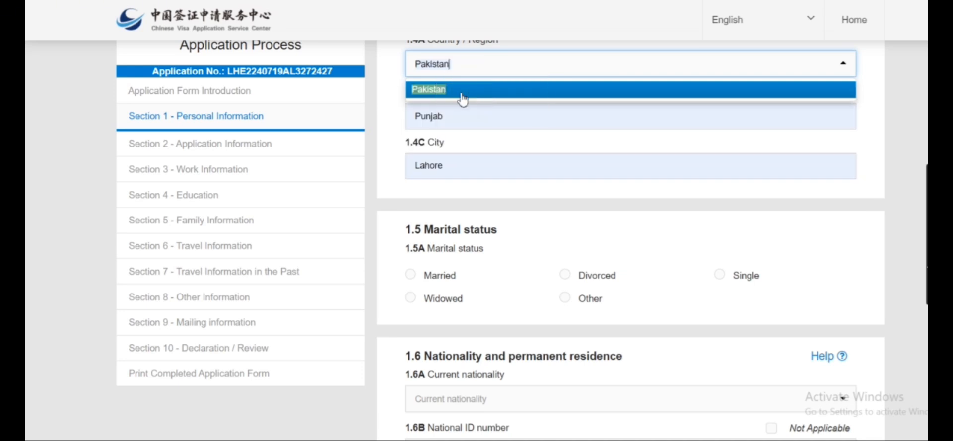
pyautogui.click(437, 97)
pyautogui.click(450, 119)
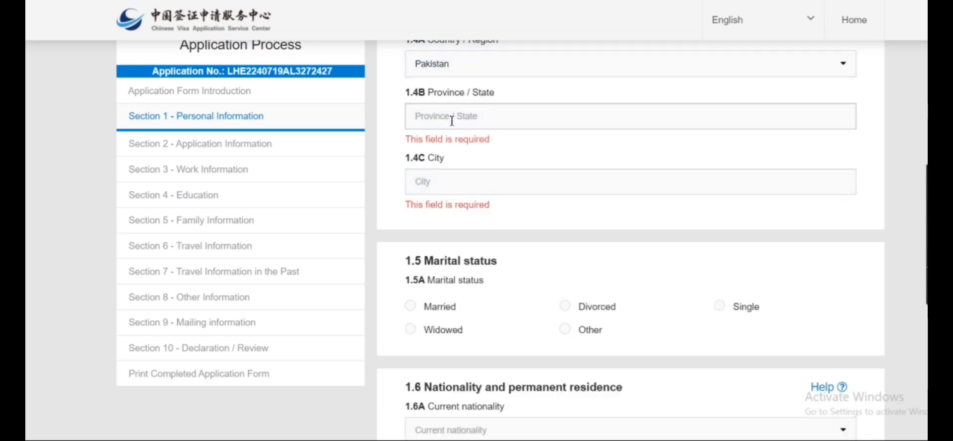
pyautogui.click(489, 155)
pyautogui.click(463, 167)
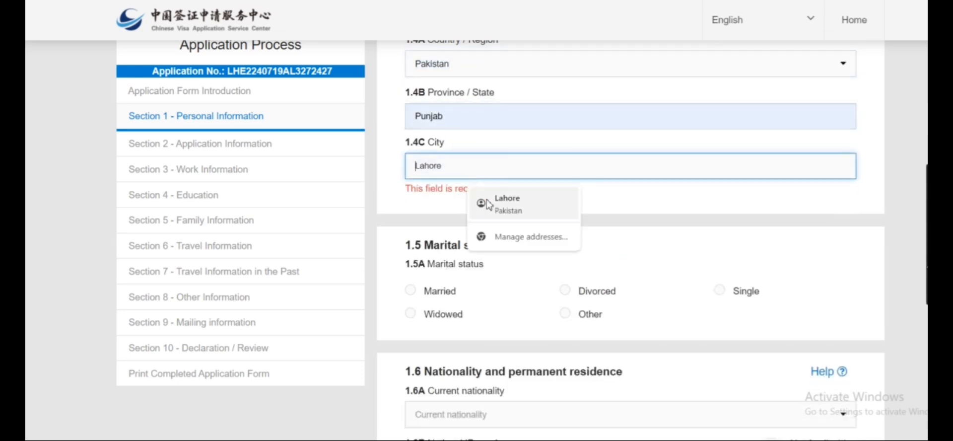
pyautogui.click(489, 198)
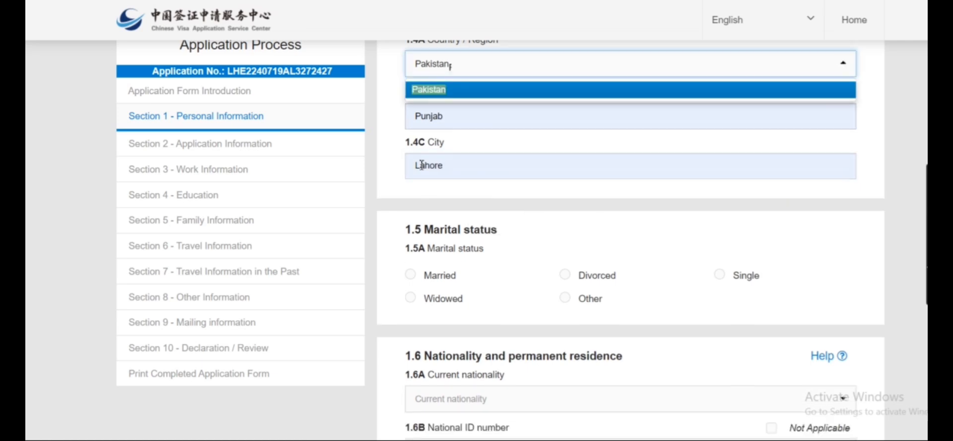
pyautogui.click(395, 178)
pyautogui.scroll(2, 481, 94)
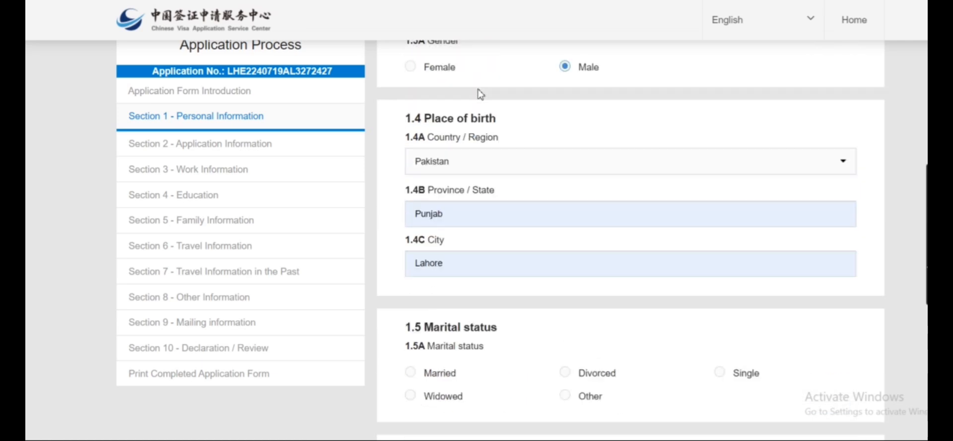
# Step: Set the marital status in item 1.5A to Single
pyautogui.scroll(-6, 479, 124)
pyautogui.scroll(1, 449, 120)
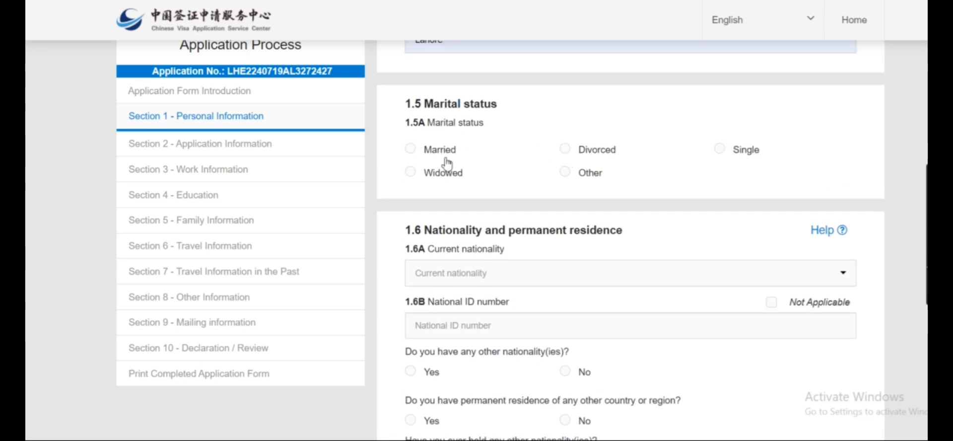
pyautogui.click(719, 148)
# Step: Choose Ordinary as the type of passport in item 1.7A, leaving the nationality questions in 1.6 blank
pyautogui.scroll(-1, 526, 174)
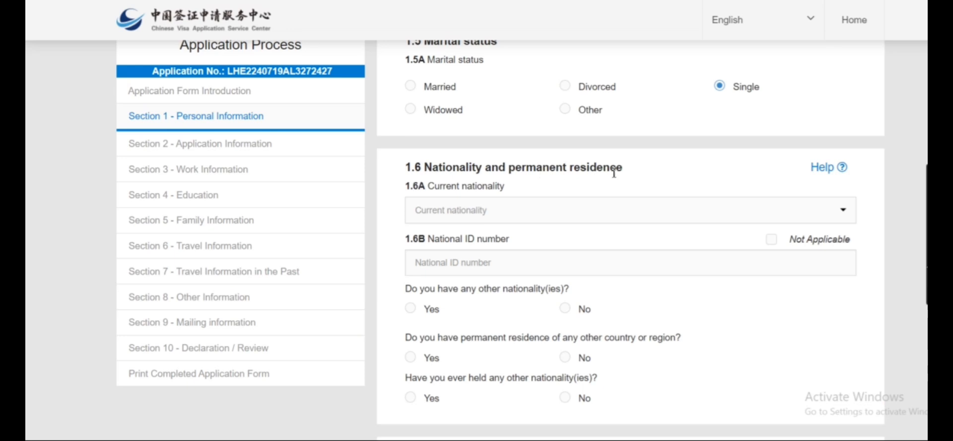
pyautogui.scroll(-1, 549, 153)
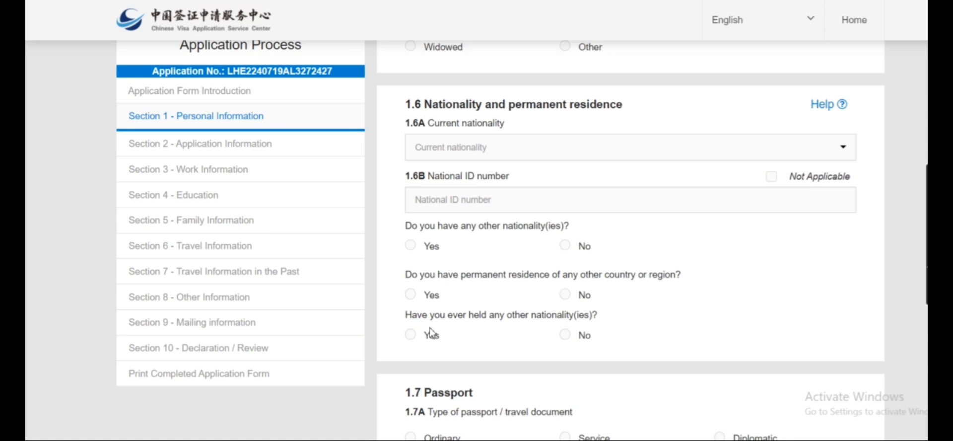
pyautogui.scroll(-4, 526, 201)
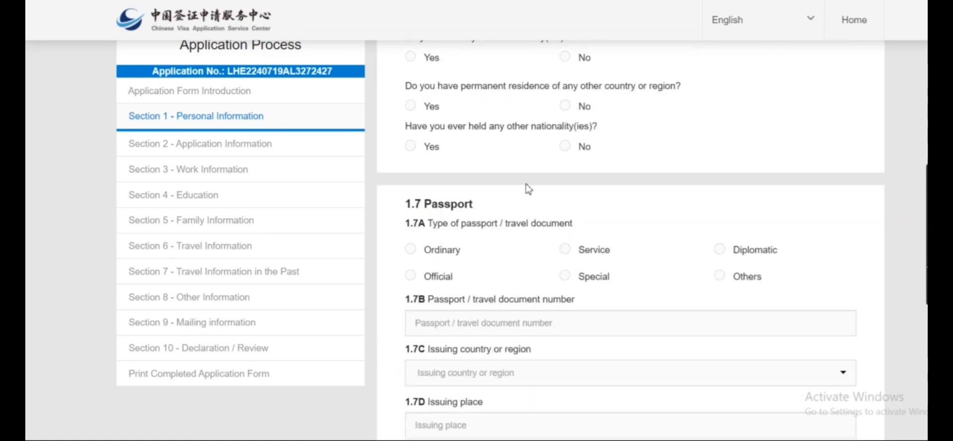
pyautogui.scroll(-1, 470, 197)
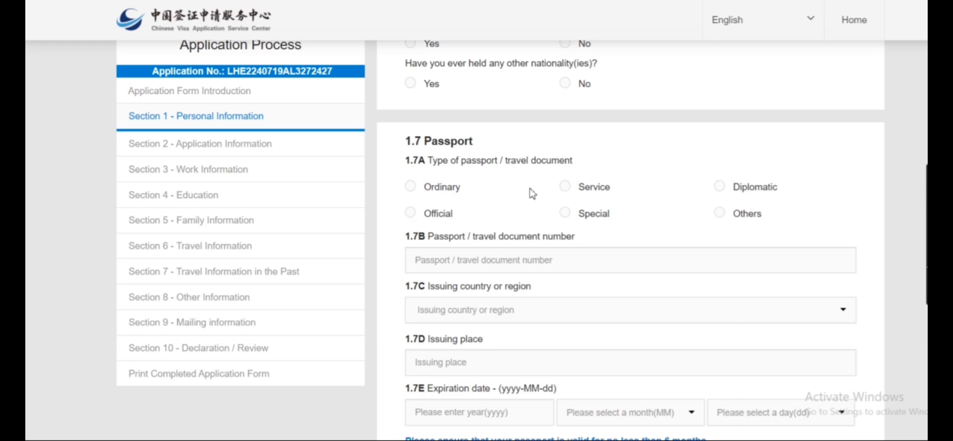
pyautogui.click(411, 188)
# Step: Examine the passport number, issuing country, issuing place and expiration date fields in item 1.7
pyautogui.scroll(-1, 441, 193)
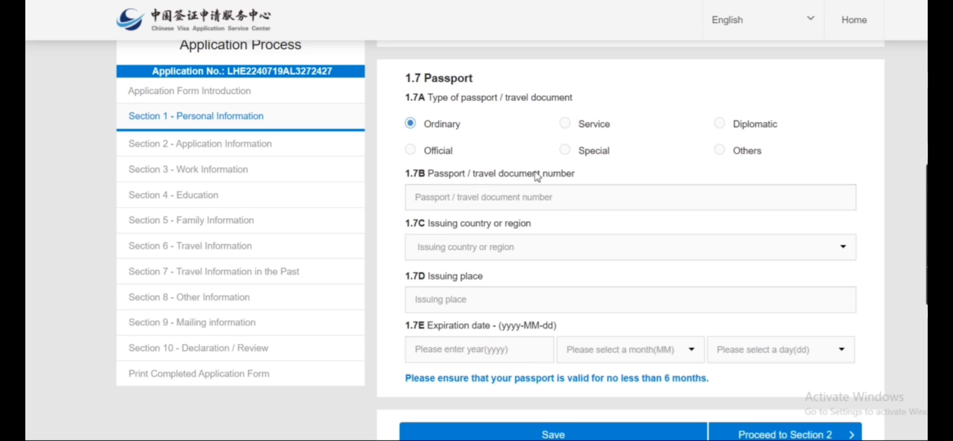
pyautogui.click(498, 197)
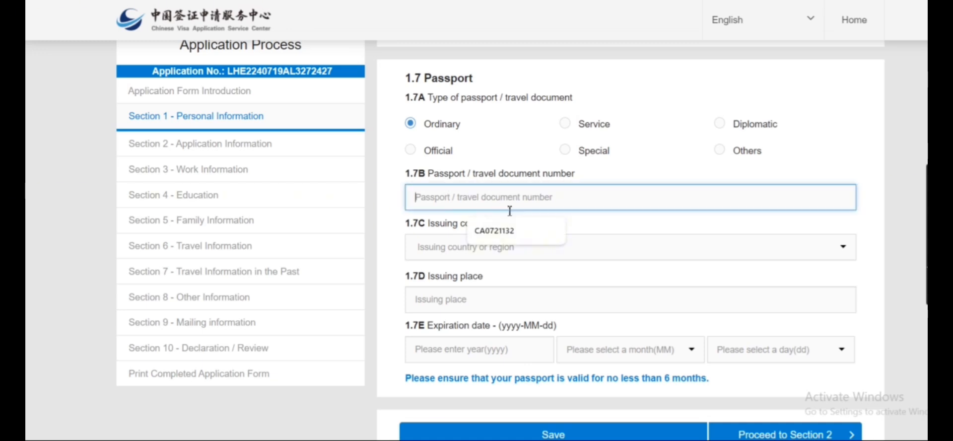
pyautogui.click(633, 178)
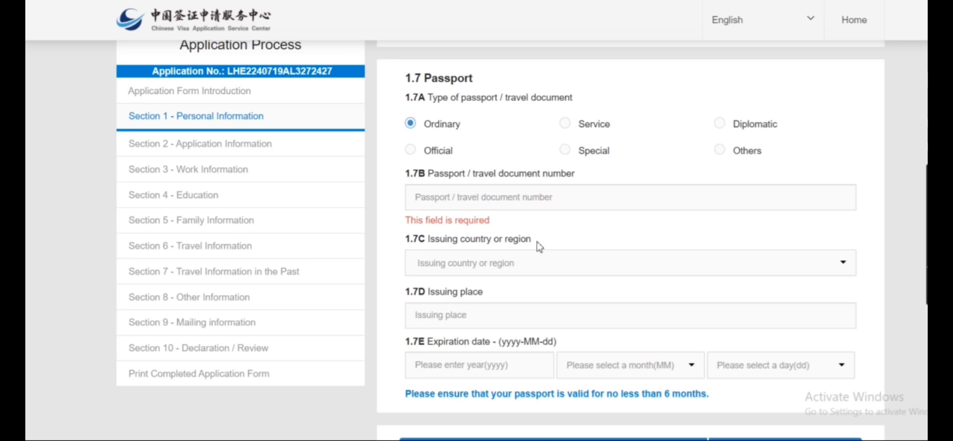
pyautogui.scroll(-1, 539, 246)
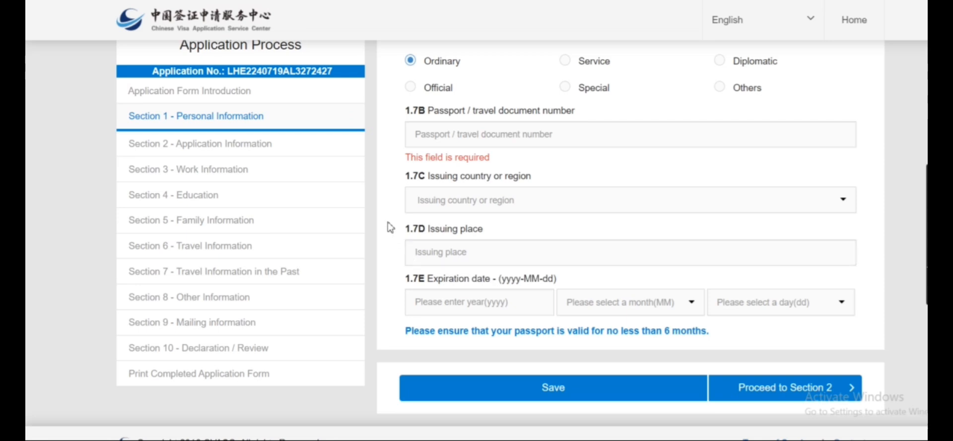
pyautogui.scroll(-1, 391, 227)
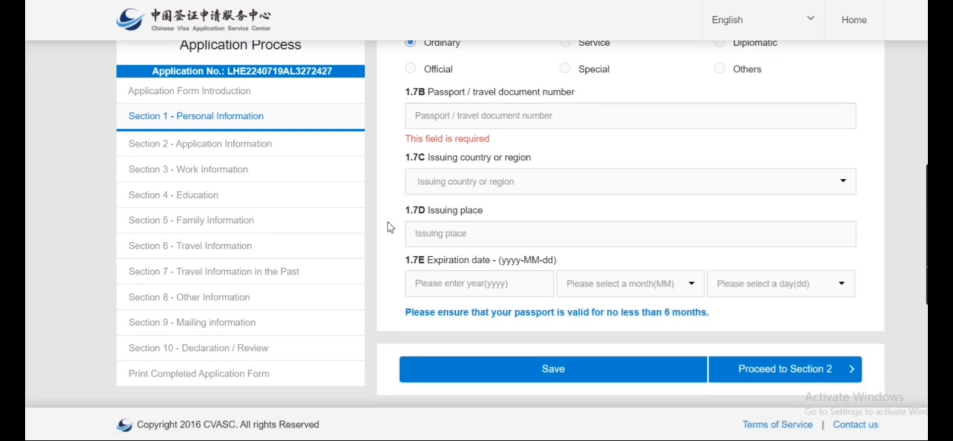
pyautogui.click(475, 289)
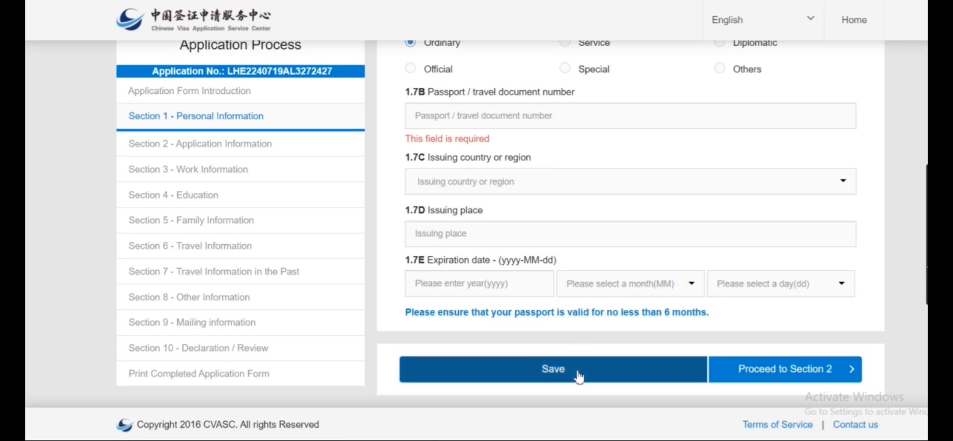
# Step: Try to proceed from Section 1 to Section 2 - Application Information
pyautogui.click(805, 368)
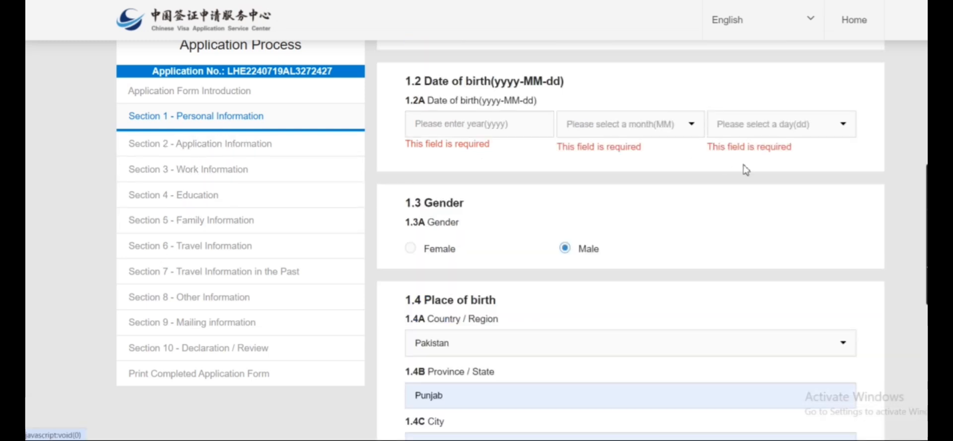
pyautogui.click(228, 145)
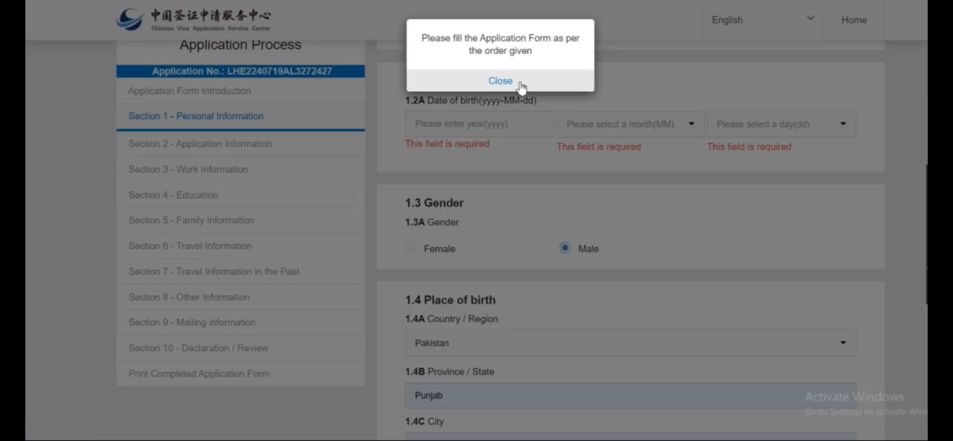
pyautogui.click(514, 77)
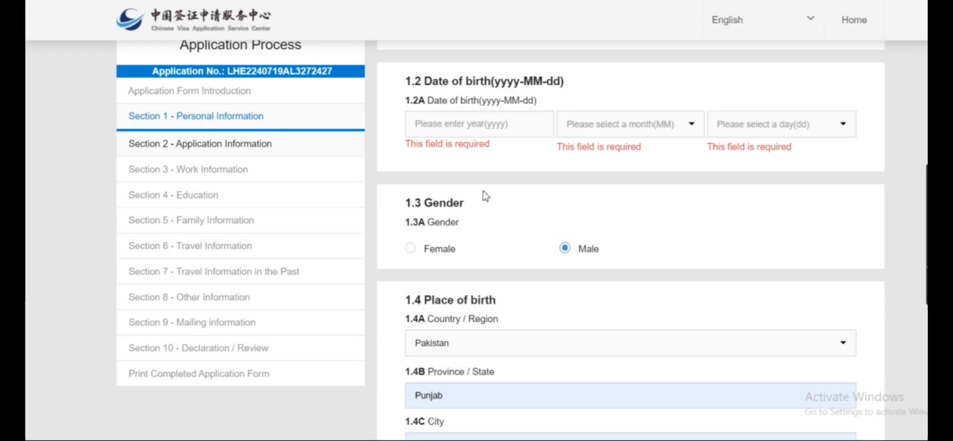
# Step: Select the applicant's month and day of birth in item 1.2A
pyautogui.scroll(4, 485, 195)
pyautogui.scroll(-3, 484, 194)
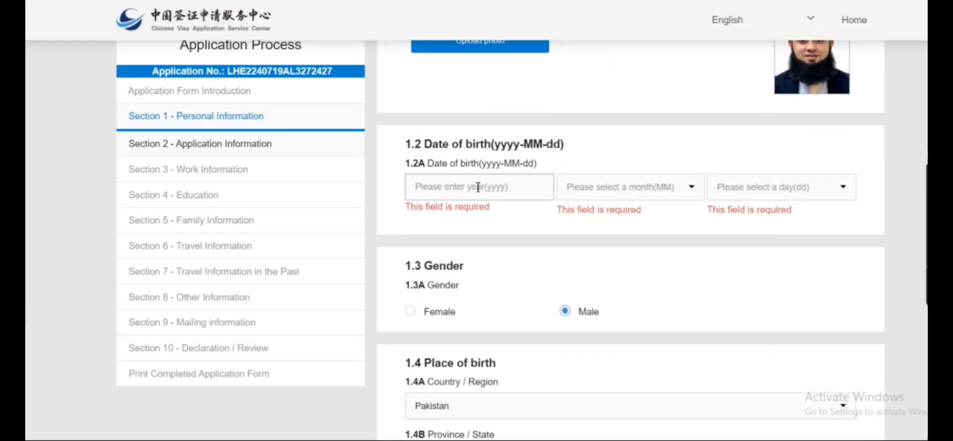
pyautogui.click(478, 186)
pyautogui.click(636, 187)
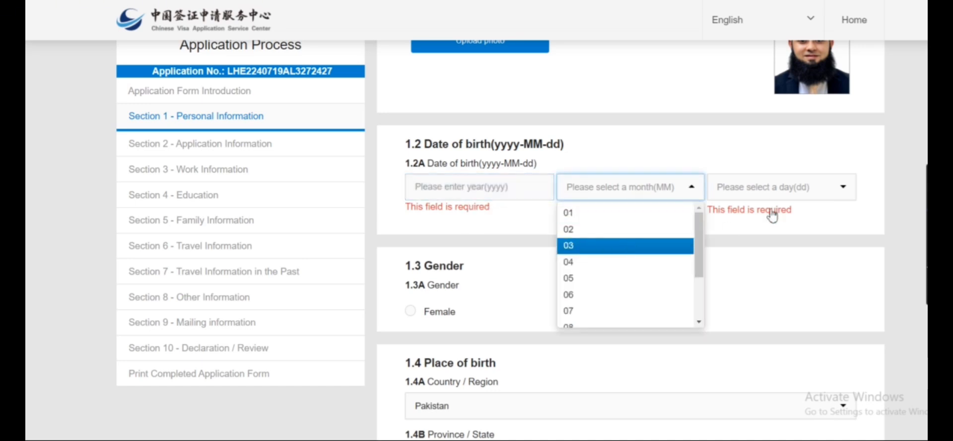
pyautogui.click(764, 187)
pyautogui.click(730, 245)
pyautogui.scroll(-3, 523, 240)
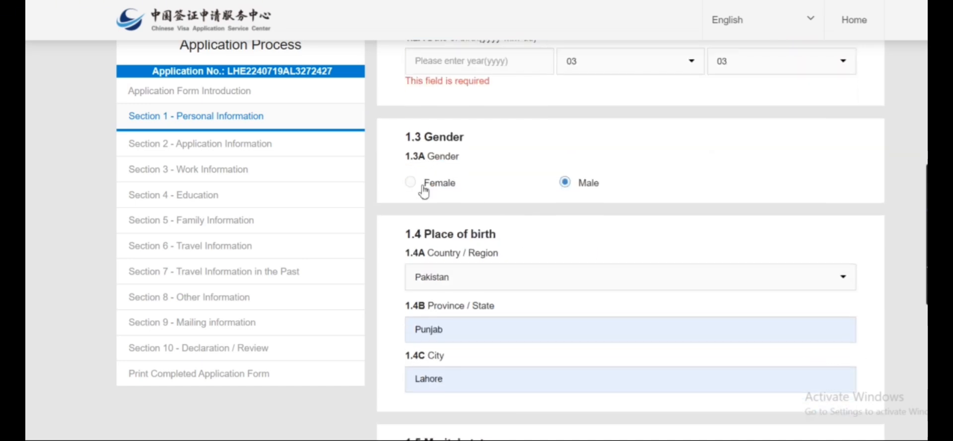
pyautogui.scroll(-6, 474, 309)
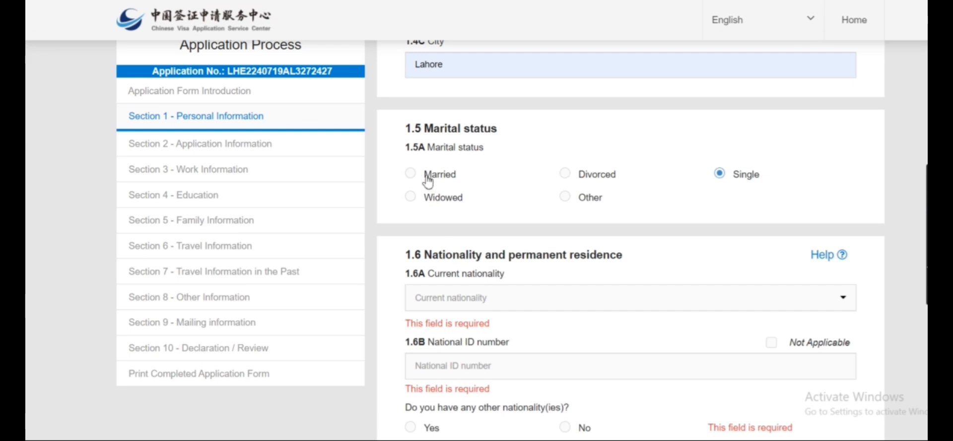
# Step: Choose Afghanistan as the current nationality in item 1.6A and fill in the applicant's national ID number
pyautogui.scroll(-4, 648, 209)
pyautogui.click(475, 114)
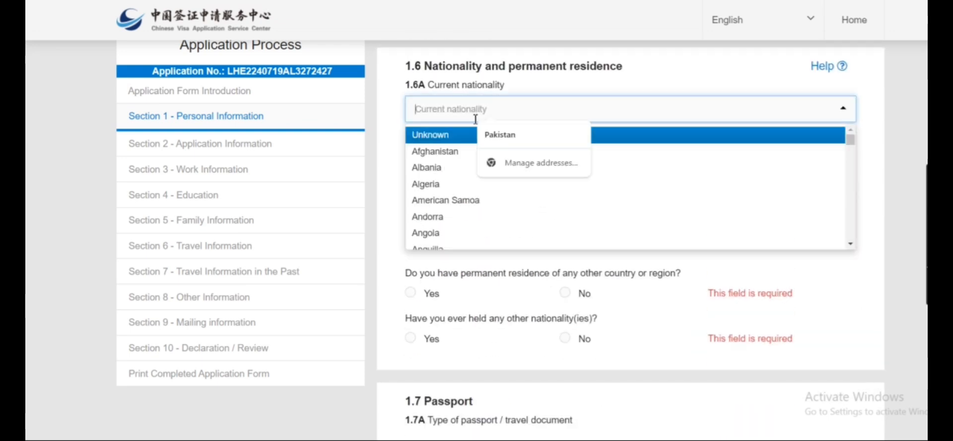
pyautogui.click(493, 152)
pyautogui.click(476, 161)
pyautogui.click(471, 189)
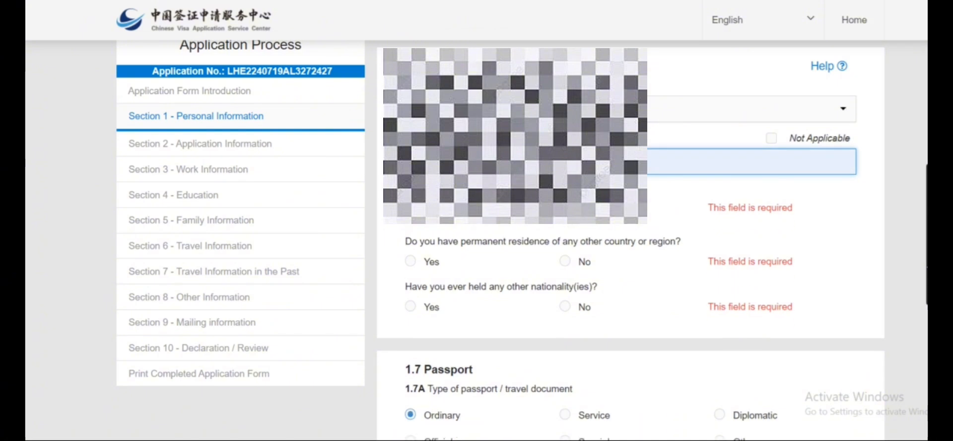
# Step: Answer No to the questions about other nationality, permanent residence elsewhere and previously held nationality in item 1.6
pyautogui.scroll(-1, 630, 238)
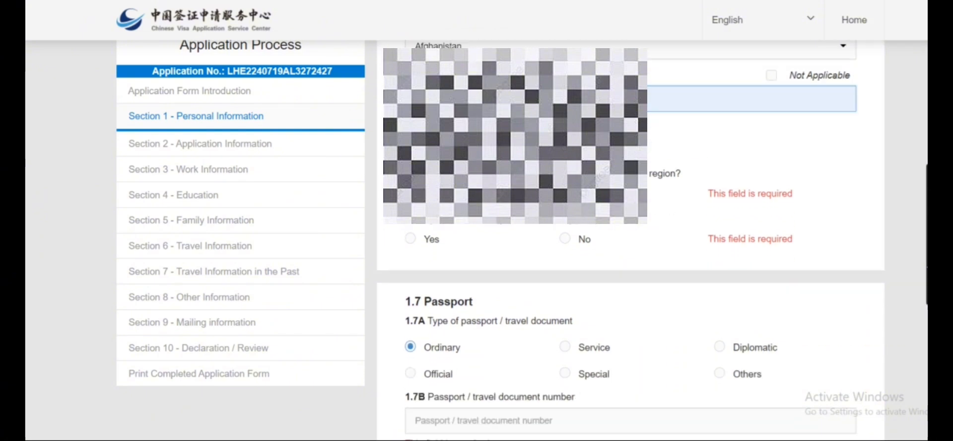
pyautogui.scroll(-3, 559, 208)
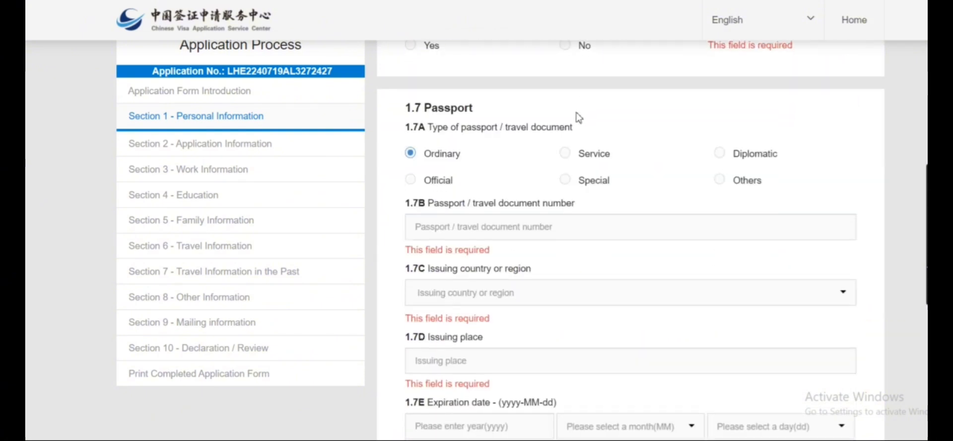
pyautogui.scroll(2, 579, 108)
pyautogui.click(566, 174)
pyautogui.scroll(-4, 536, 186)
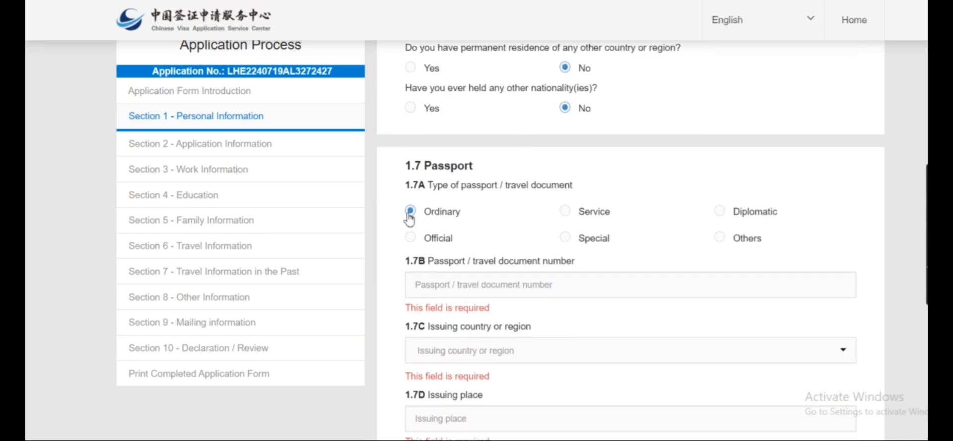
# Step: Fill in the passport number in item 1.7B and choose Pakistan as the issuing country
pyautogui.click(474, 74)
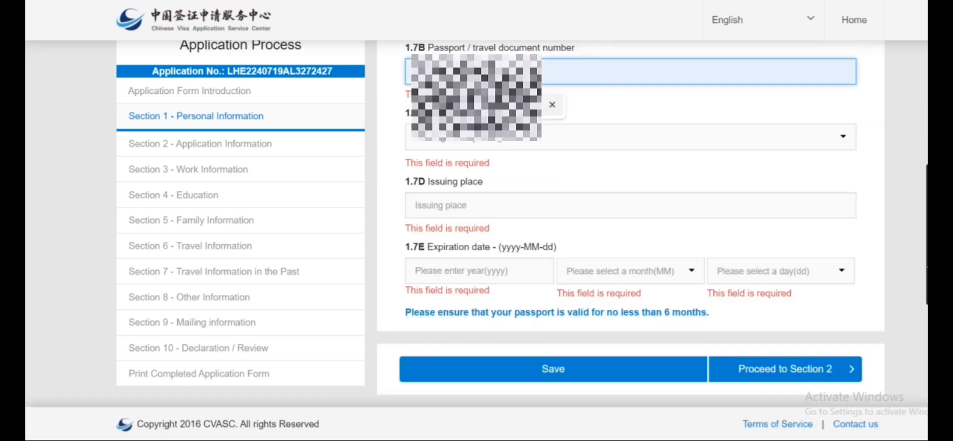
pyautogui.click(466, 144)
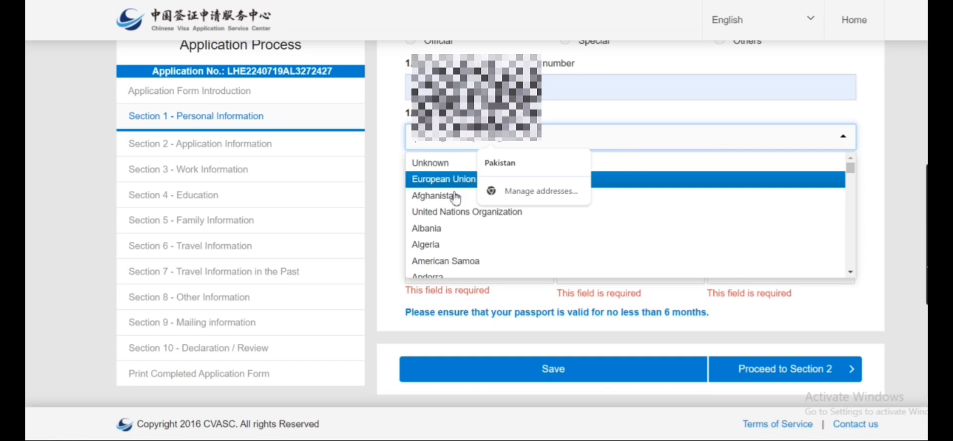
pyautogui.click(500, 163)
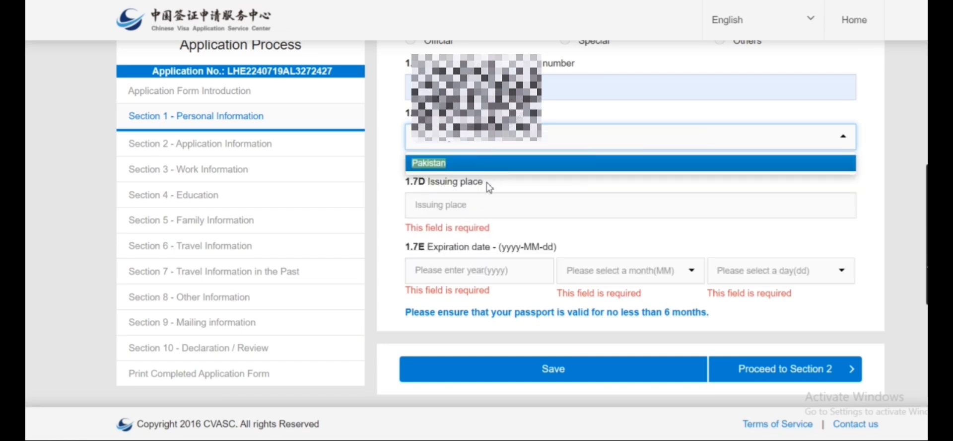
pyautogui.click(466, 163)
# Step: Set the passport's issuing place to Lahore and recheck the choice of Pakistan as issuing country
pyautogui.click(461, 206)
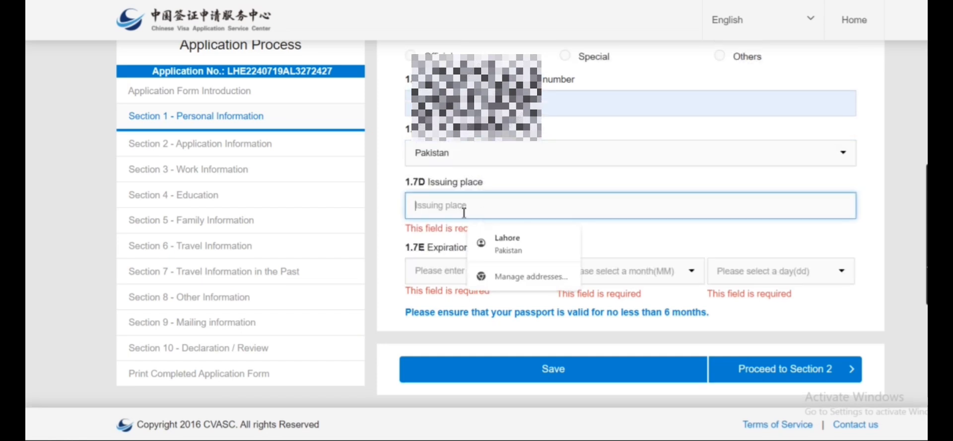
pyautogui.click(501, 243)
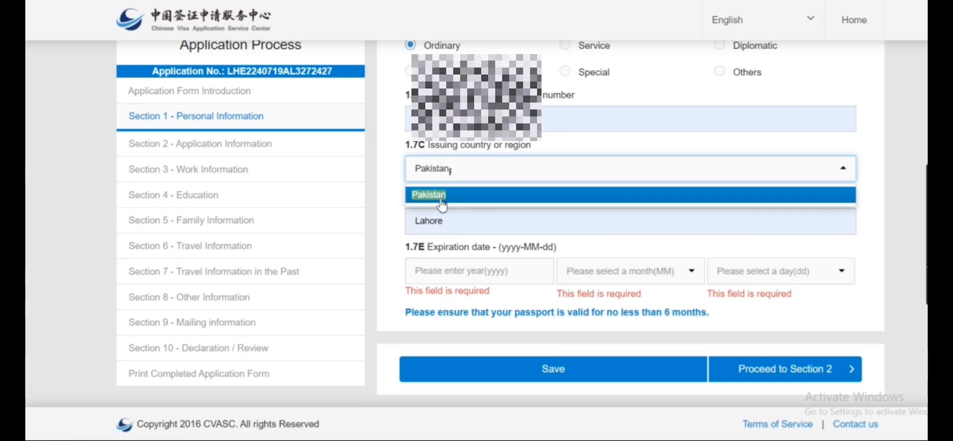
pyautogui.click(478, 200)
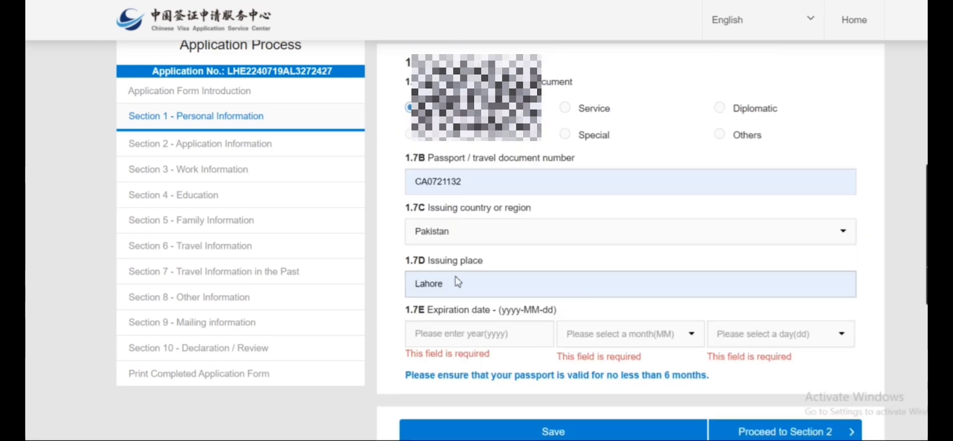
# Step: Set the passport expiration date in item 1.7E to year 2032, month 02 and day 02
pyautogui.click(479, 271)
pyautogui.click(479, 300)
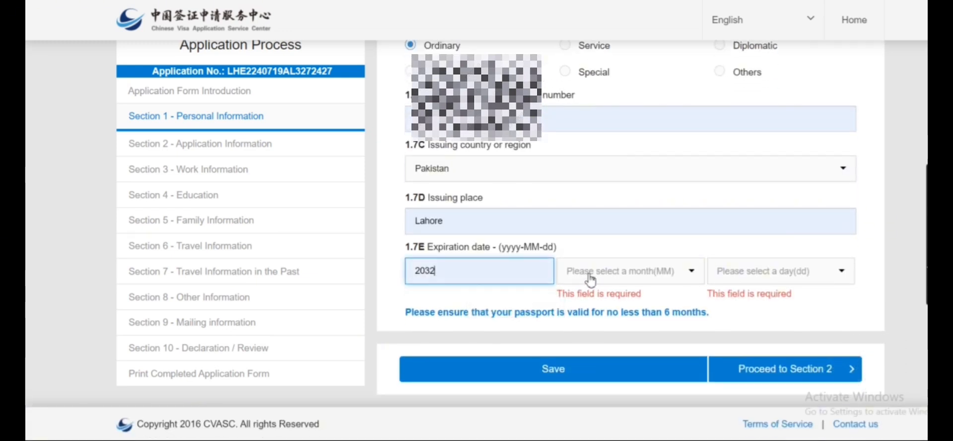
pyautogui.click(589, 277)
pyautogui.click(735, 281)
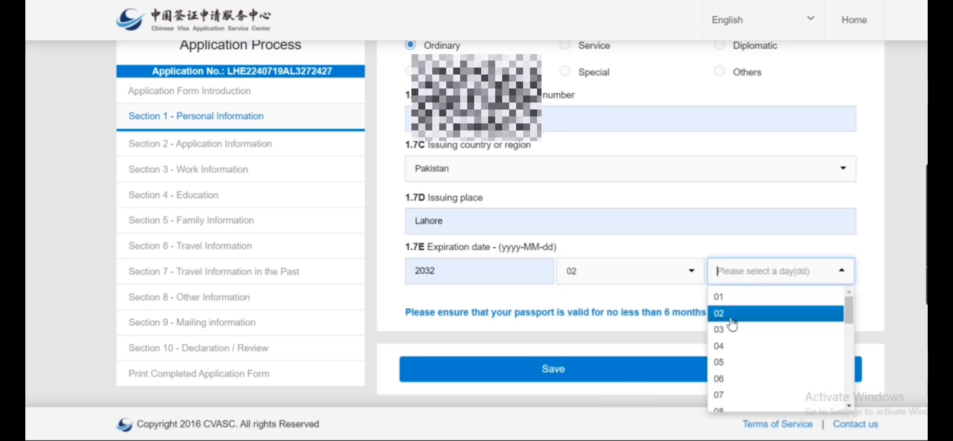
pyautogui.click(729, 323)
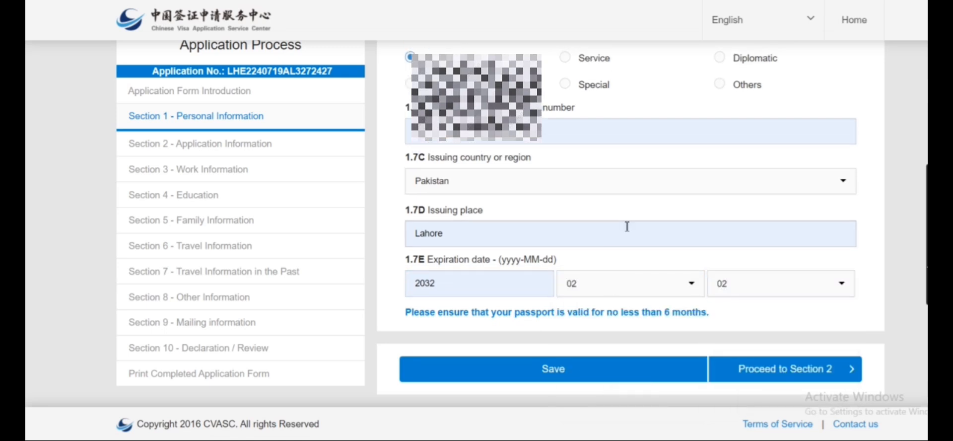
# Step: Fill in the missing year of birth in item 1.2A and proceed to Section 2 - Application Information
pyautogui.click(765, 371)
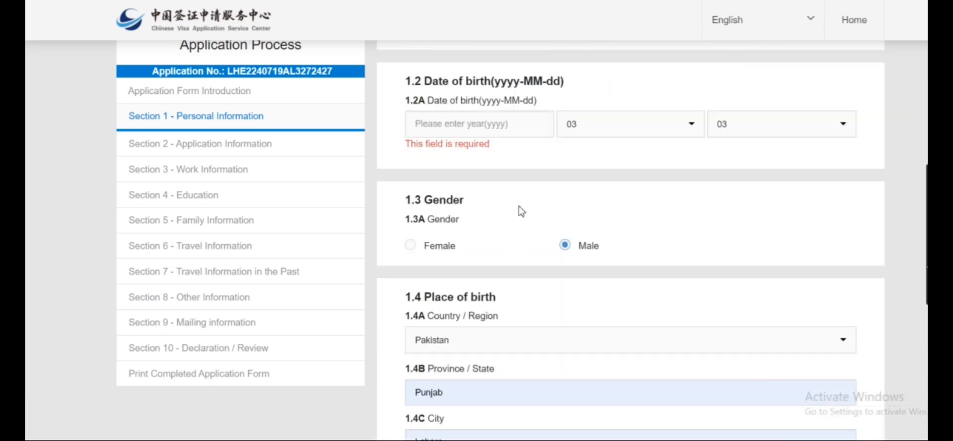
pyautogui.click(469, 127)
pyautogui.write('1992')
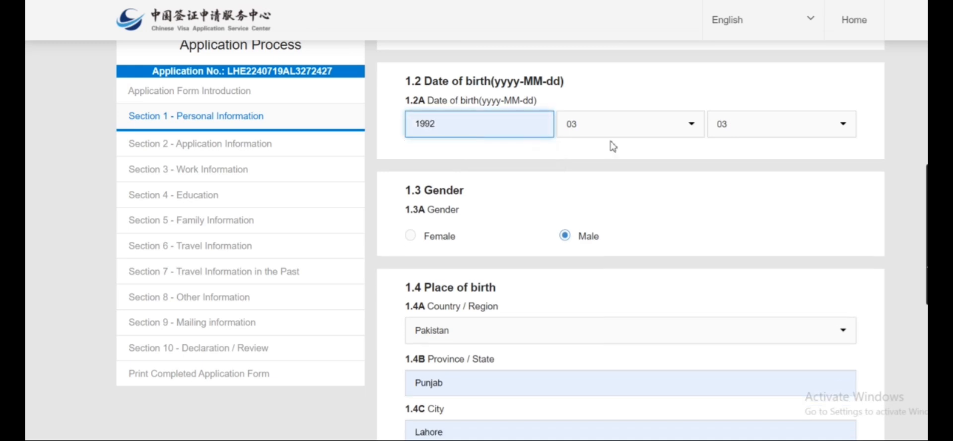
pyautogui.scroll(-15, 625, 188)
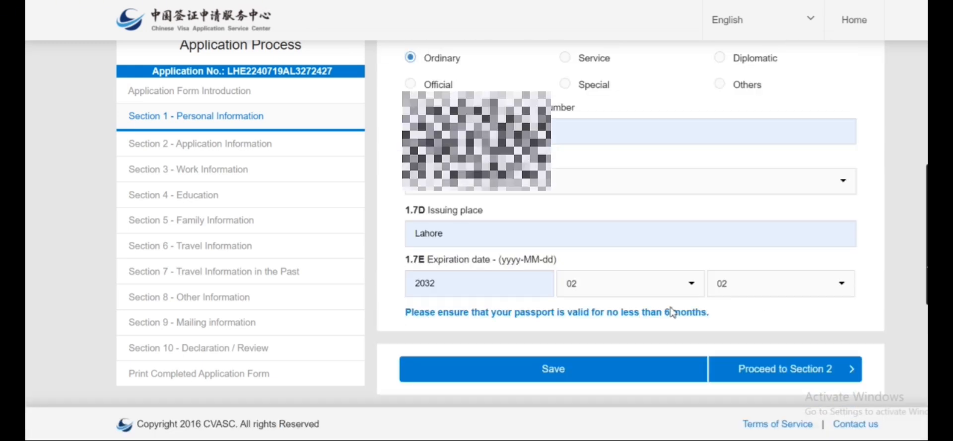
pyautogui.click(783, 368)
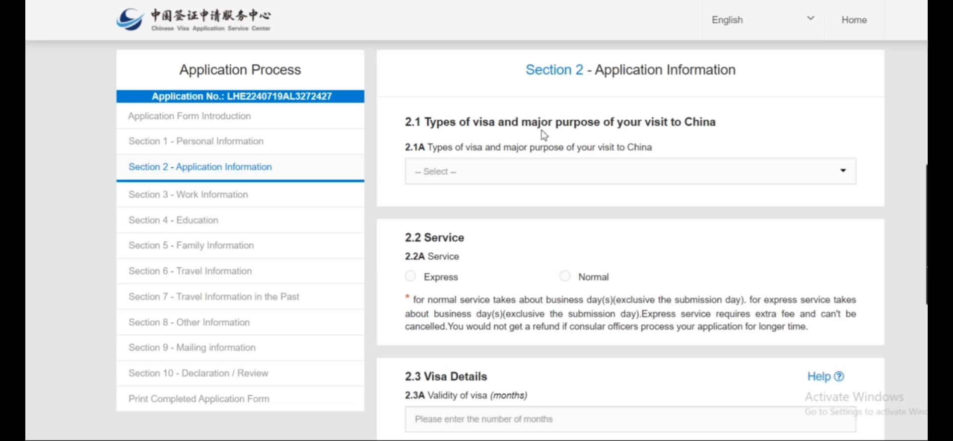
# Step: Choose (X1)Study as the visa type in item 2.1A and Normal as the service in item 2.2A
pyautogui.click(505, 175)
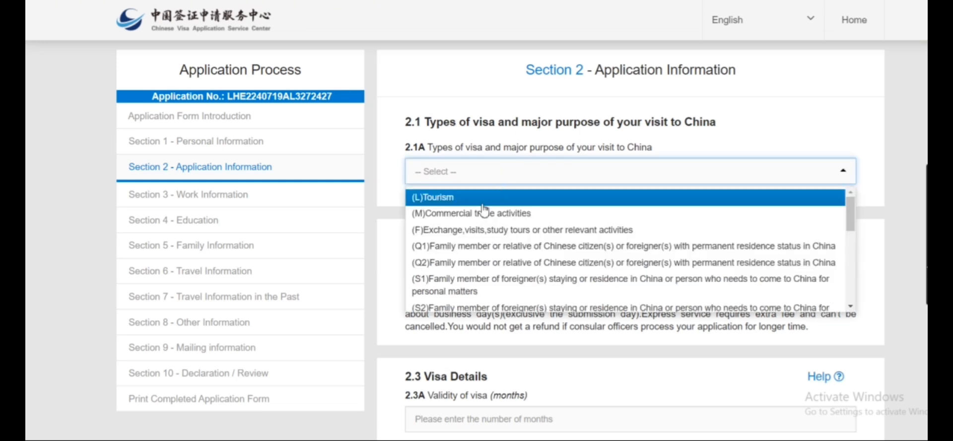
pyautogui.scroll(-2, 451, 214)
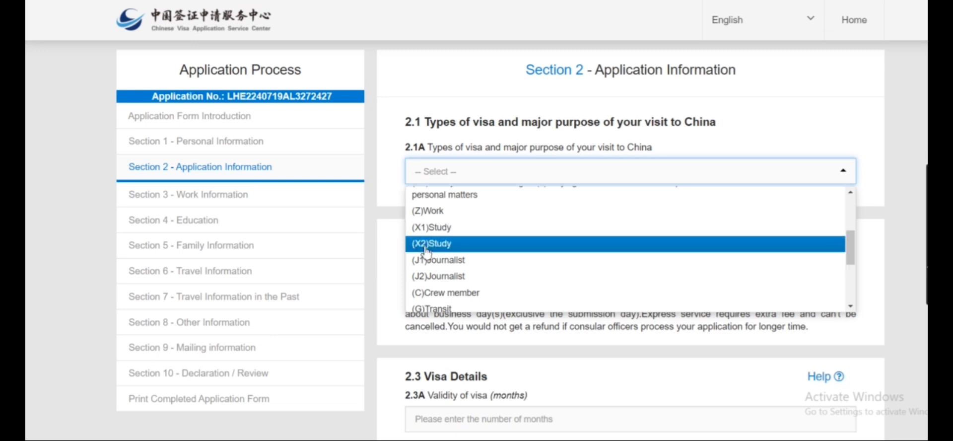
pyautogui.click(426, 227)
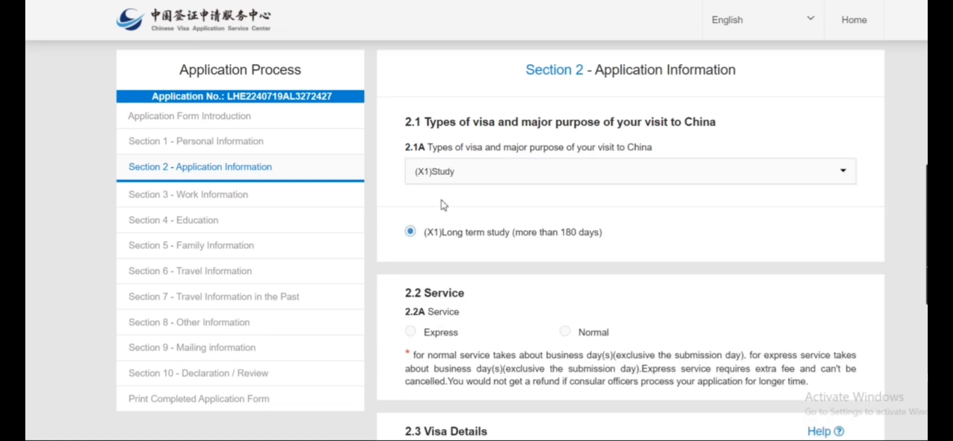
pyautogui.scroll(-1, 443, 203)
pyautogui.scroll(-2, 444, 203)
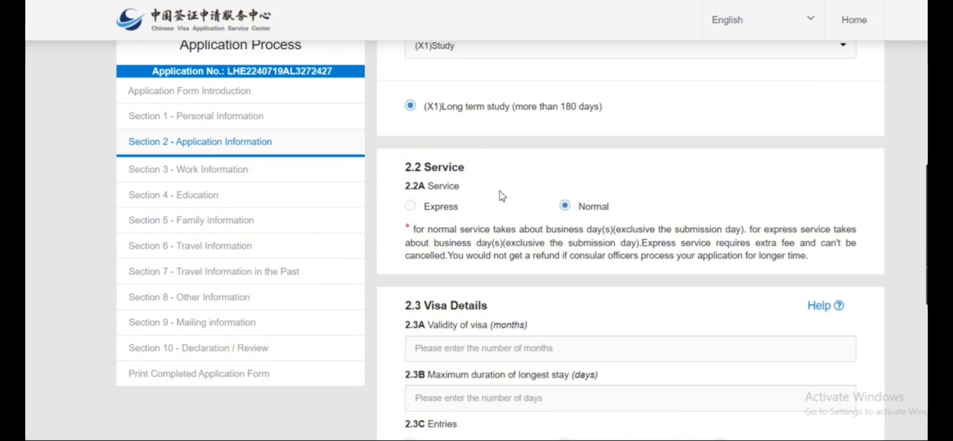
# Step: Complete the visa details with 1 month validity, 180 days longest stay and Single entry, and proceed to Section 3
pyautogui.scroll(-1, 500, 194)
pyautogui.scroll(-2, 500, 174)
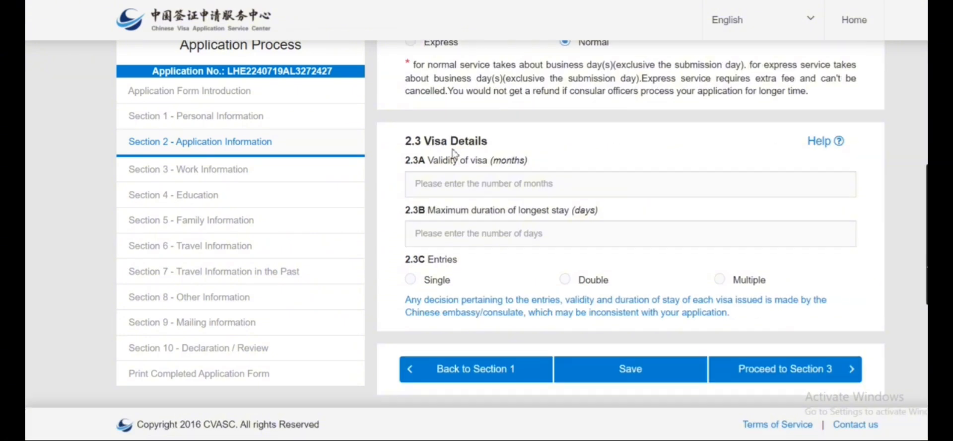
pyautogui.click(464, 180)
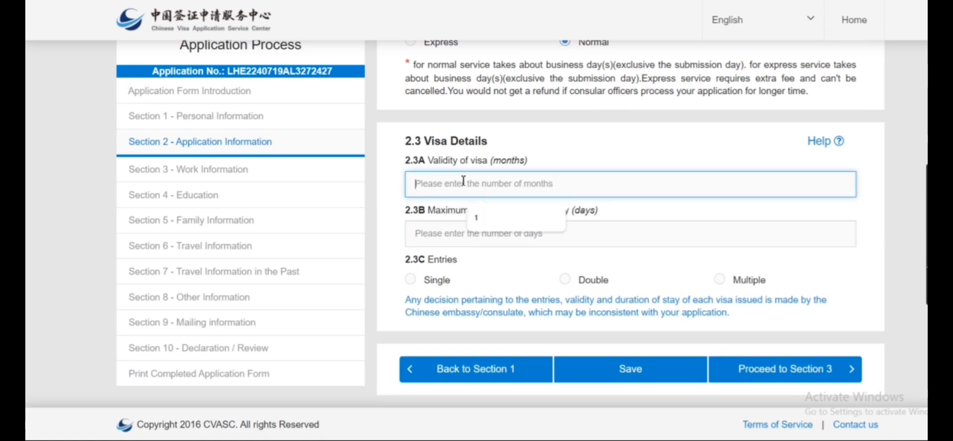
pyautogui.click(482, 219)
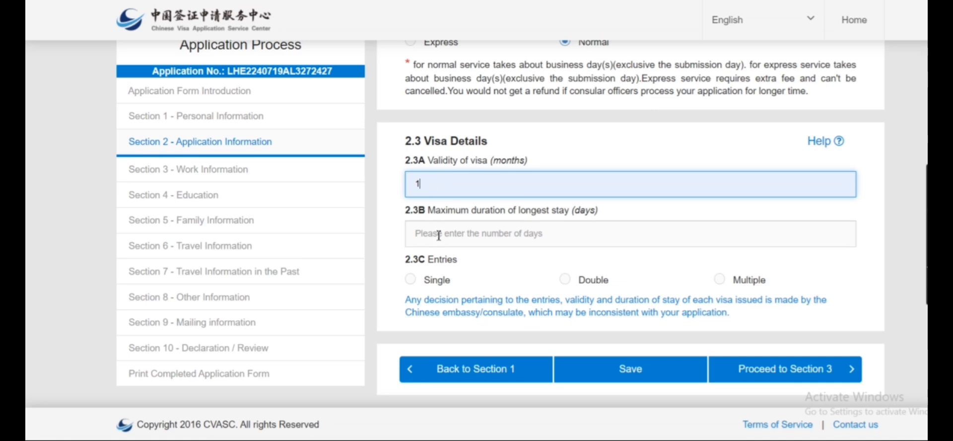
pyautogui.click(455, 237)
pyautogui.click(476, 263)
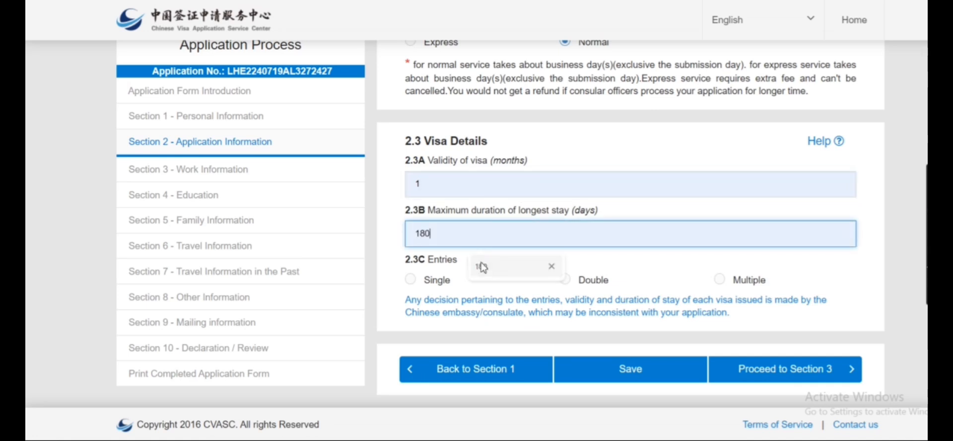
pyautogui.click(411, 282)
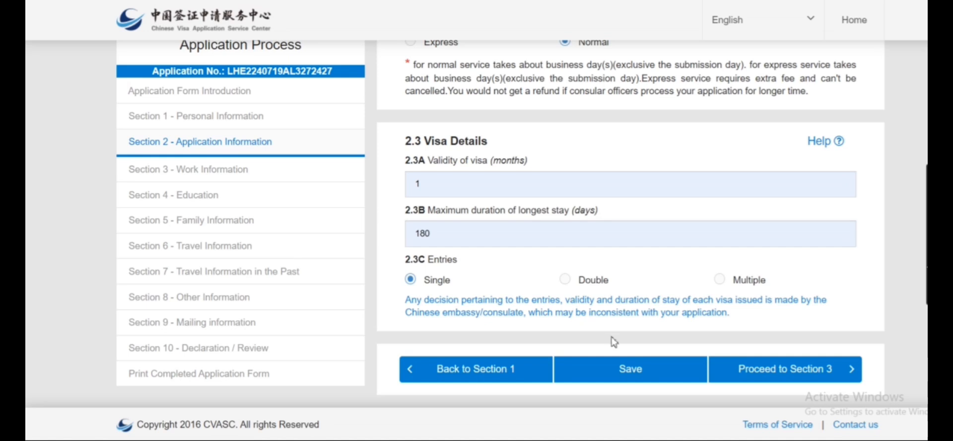
pyautogui.click(772, 379)
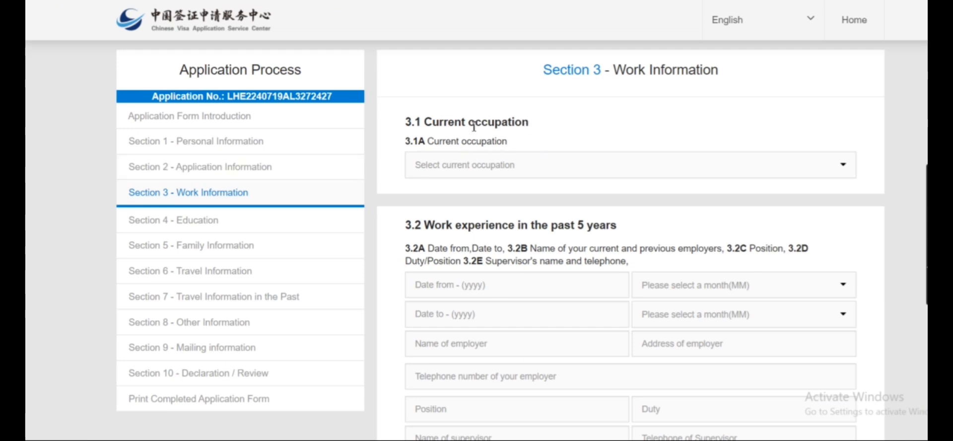
# Step: Choose Company employee as the current occupation in item 3.1A
pyautogui.click(533, 170)
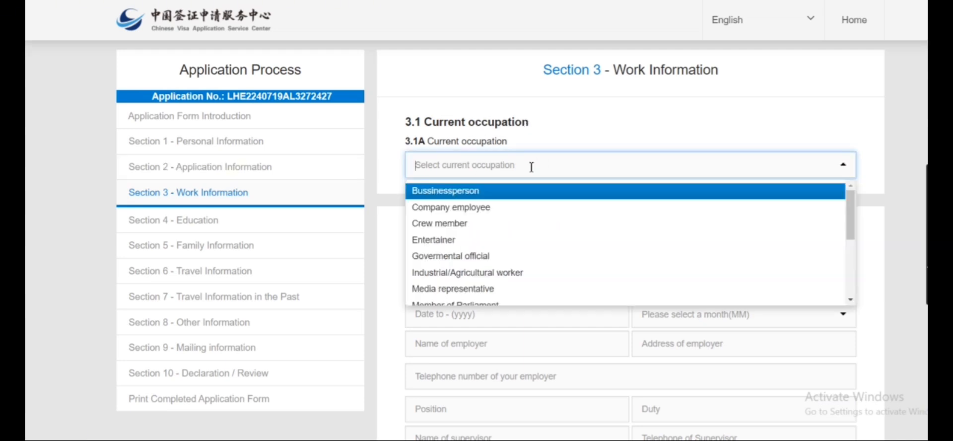
pyautogui.click(486, 211)
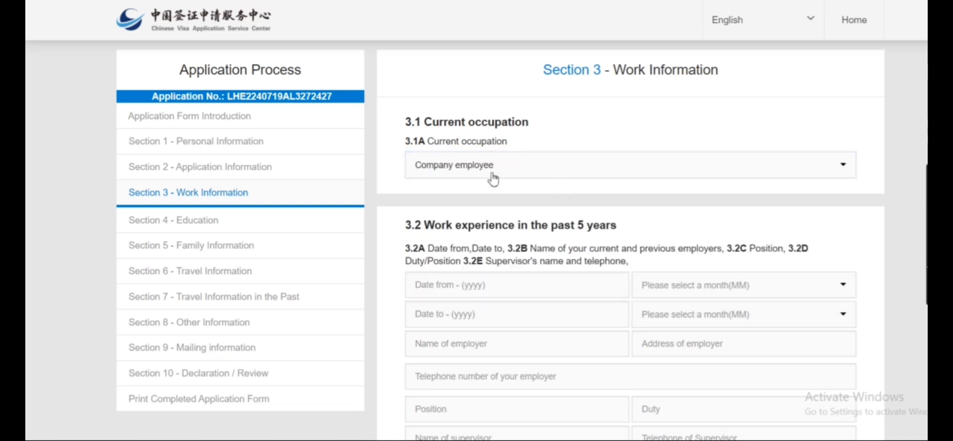
# Step: Examine the occupation choices offered for item 3.1A
pyautogui.click(570, 164)
pyautogui.scroll(-1, 471, 225)
pyautogui.scroll(-2, 472, 233)
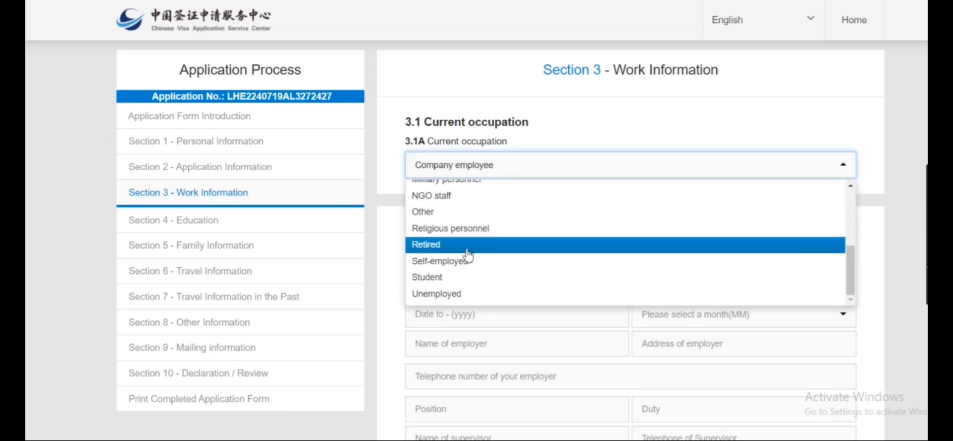
pyautogui.scroll(4, 471, 248)
pyautogui.click(558, 147)
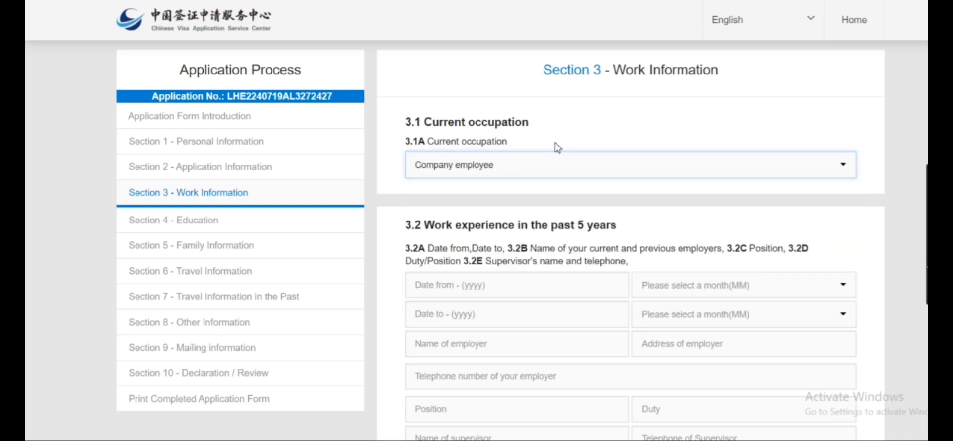
pyautogui.click(504, 166)
pyautogui.scroll(-3, 496, 218)
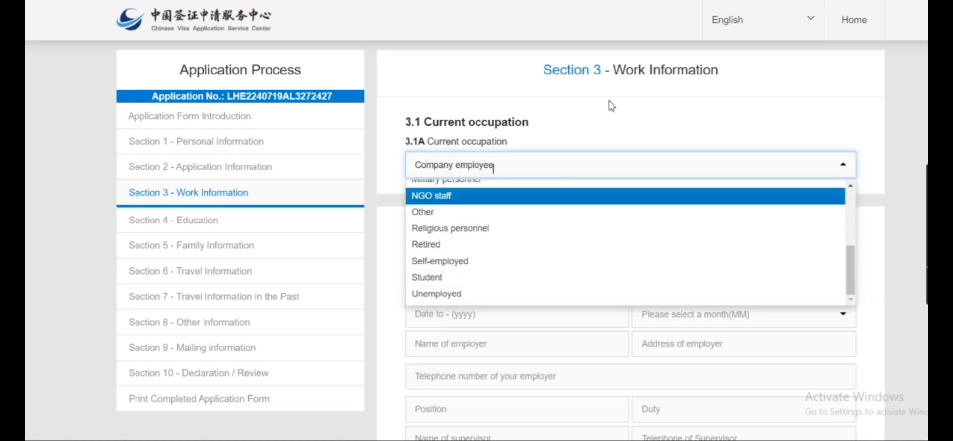
pyautogui.click(593, 126)
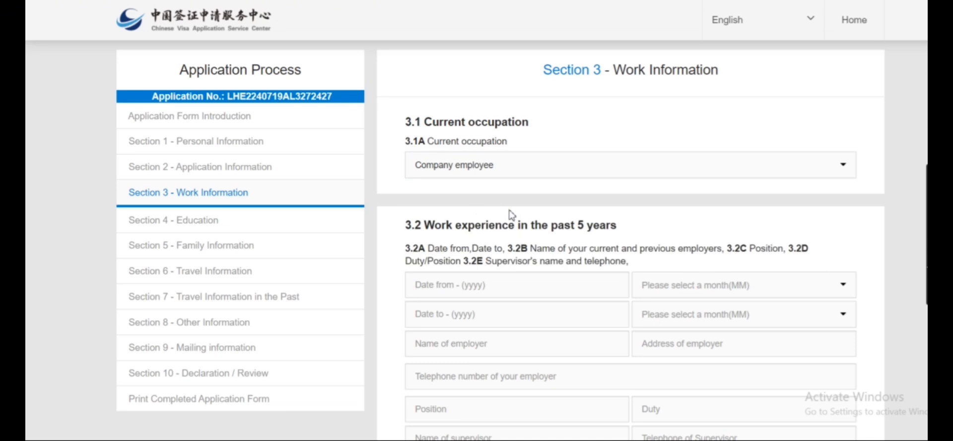
# Step: Change the current occupation in item 3.1A to Student
pyautogui.click(521, 167)
pyautogui.scroll(-1, 478, 257)
pyautogui.scroll(-1, 474, 248)
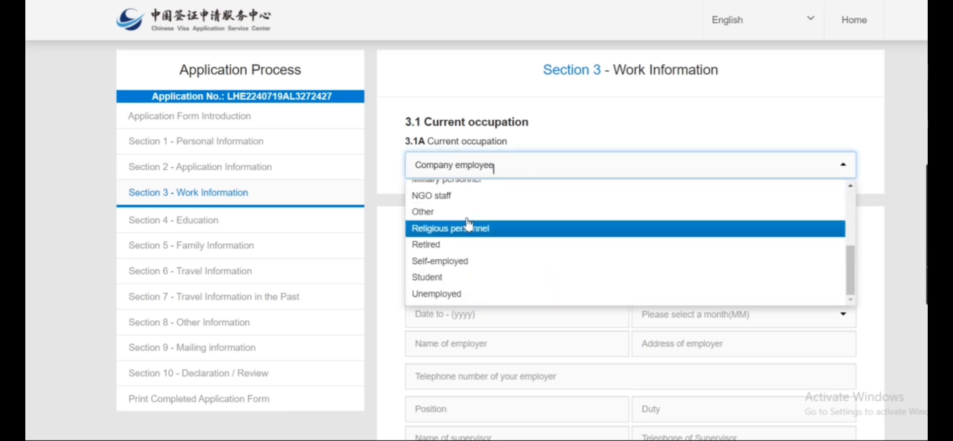
pyautogui.scroll(-3, 453, 258)
pyautogui.click(457, 131)
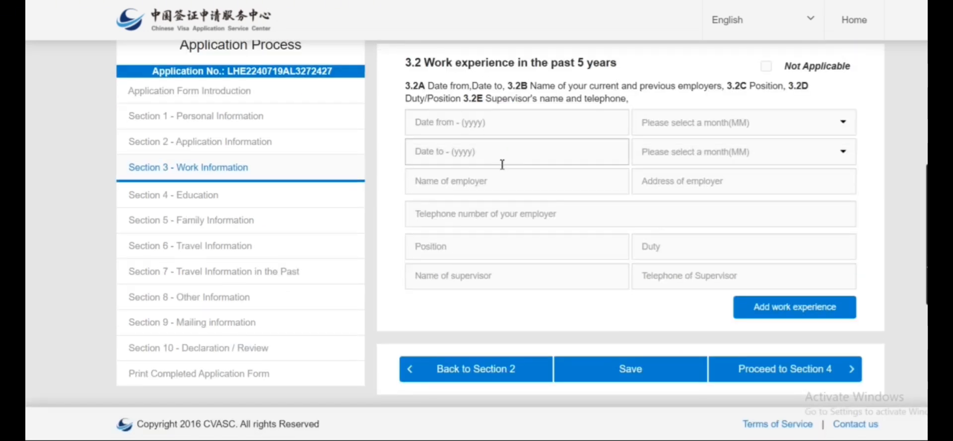
pyautogui.scroll(3, 501, 164)
pyautogui.click(767, 193)
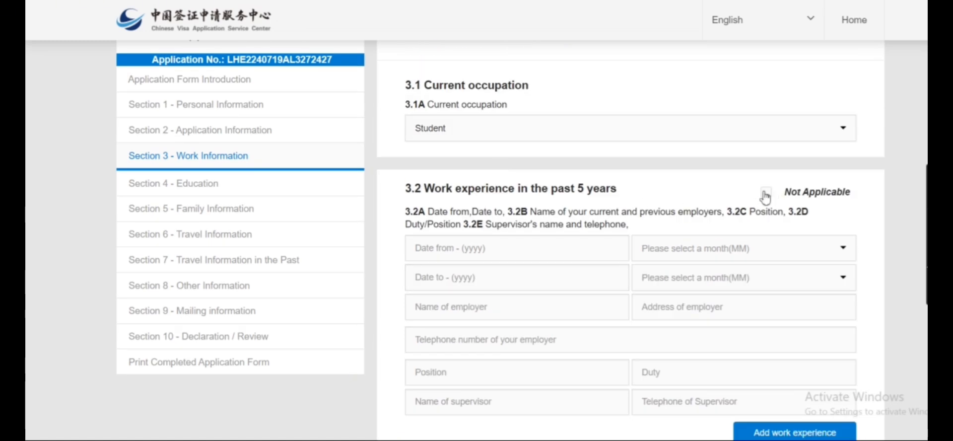
pyautogui.click(765, 211)
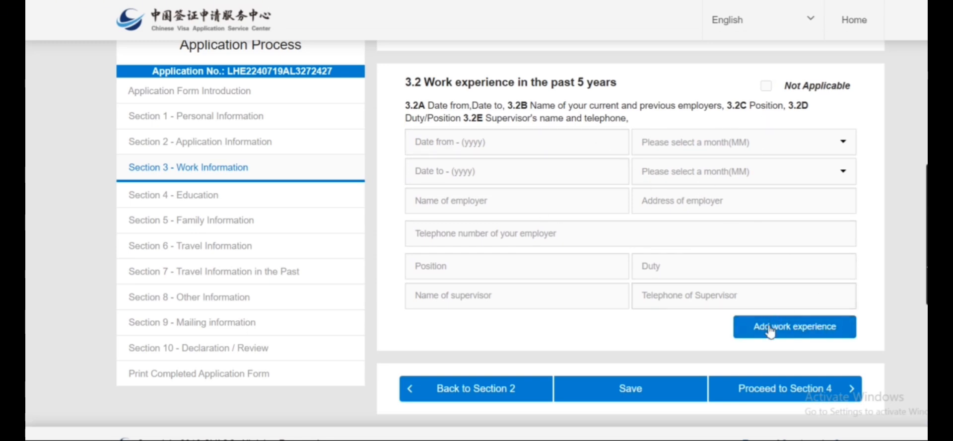
pyautogui.moveTo(556, 83); pyautogui.dragTo(616, 82)
pyautogui.click(632, 94)
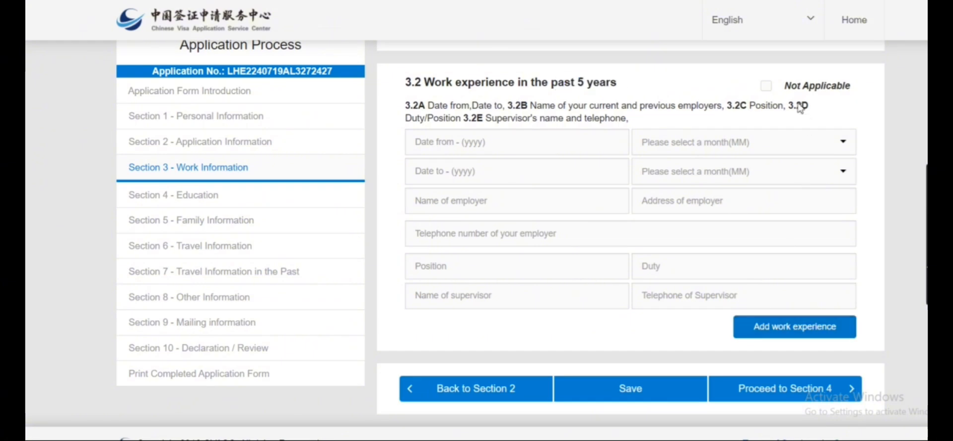
# Step: Mark the work experience in item 3.2 as Not Applicable, specify "not applicable" as the explanation, and proceed to Section 4
pyautogui.click(766, 87)
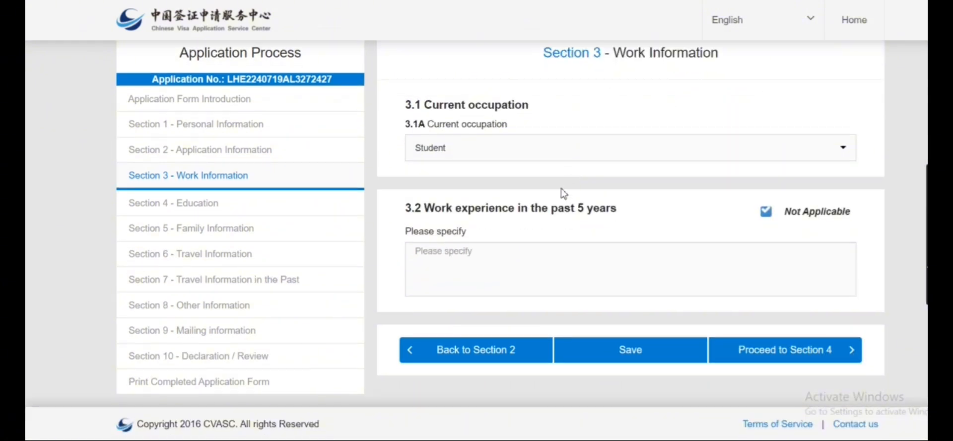
pyautogui.click(771, 351)
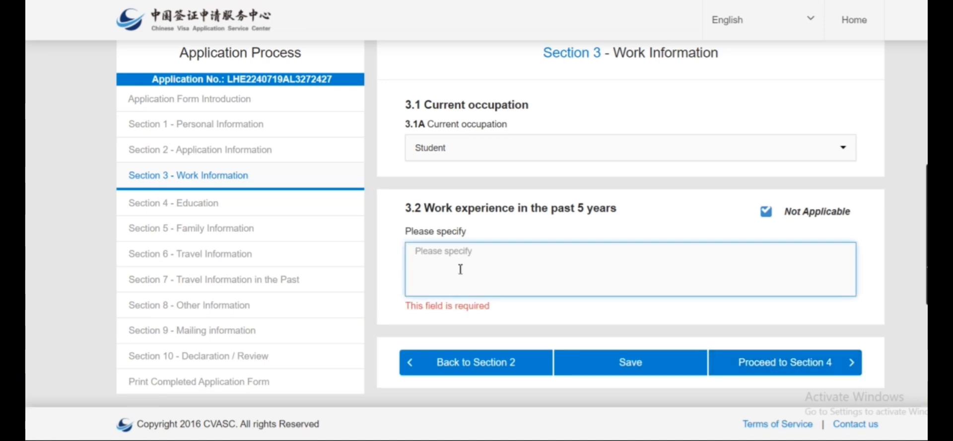
pyautogui.write('not applicable')
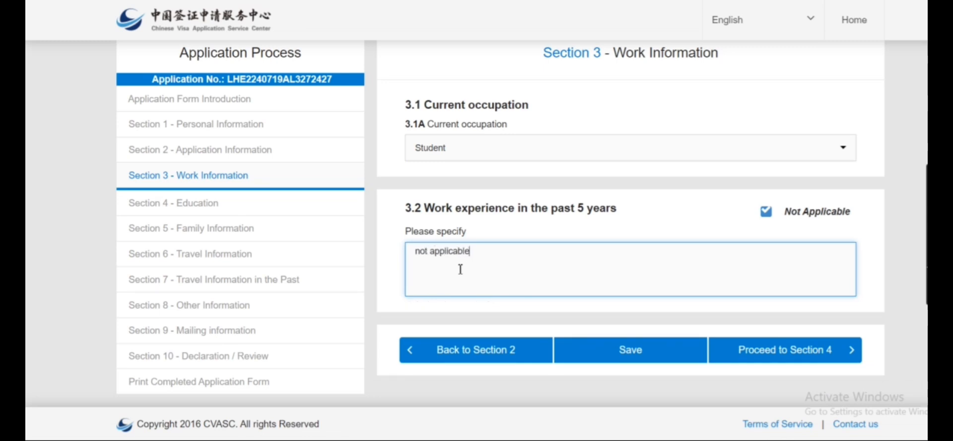
pyautogui.click(786, 350)
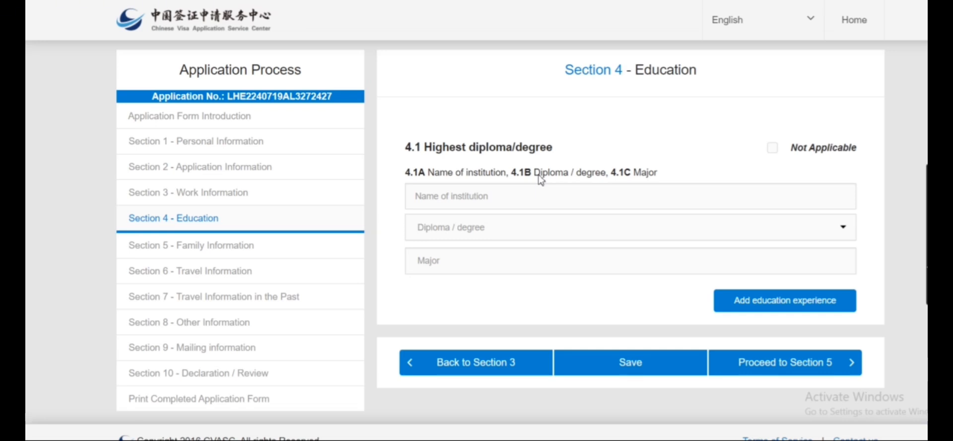
# Step: Enter University of Engineering and Technology as the institution and choose Graduate or other equivilent study as the degree in item 4.1
pyautogui.click(530, 196)
pyautogui.click(531, 194)
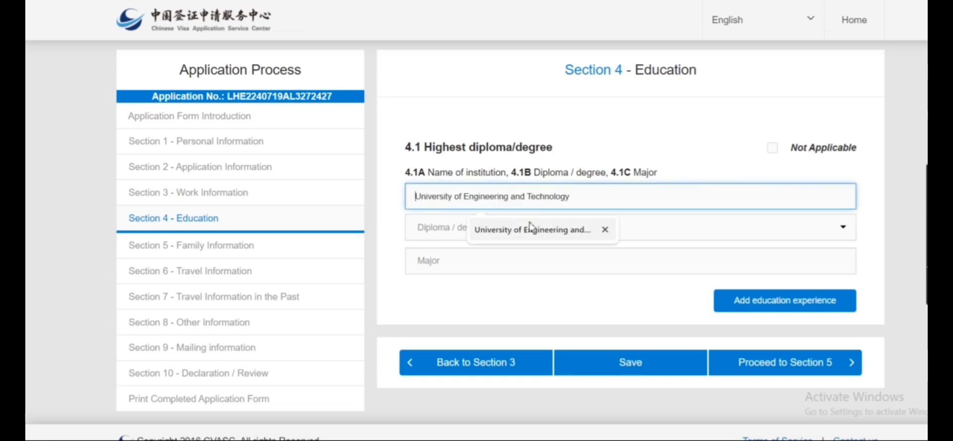
pyautogui.click(528, 230)
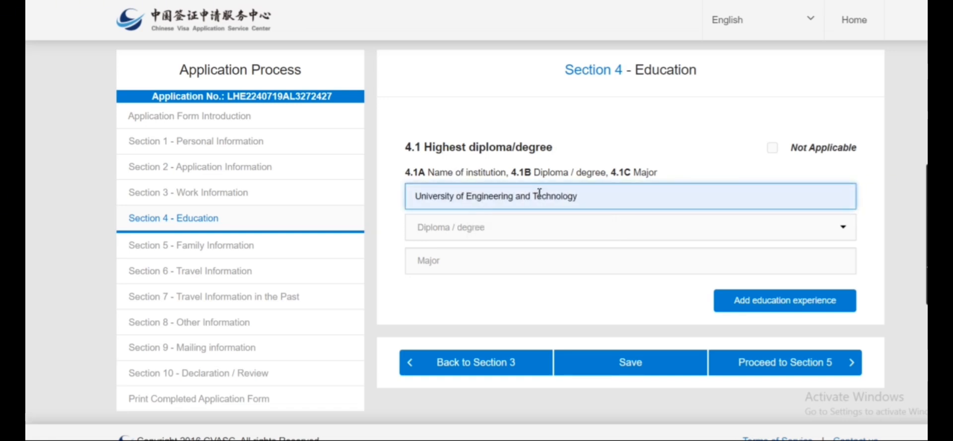
pyautogui.click(516, 229)
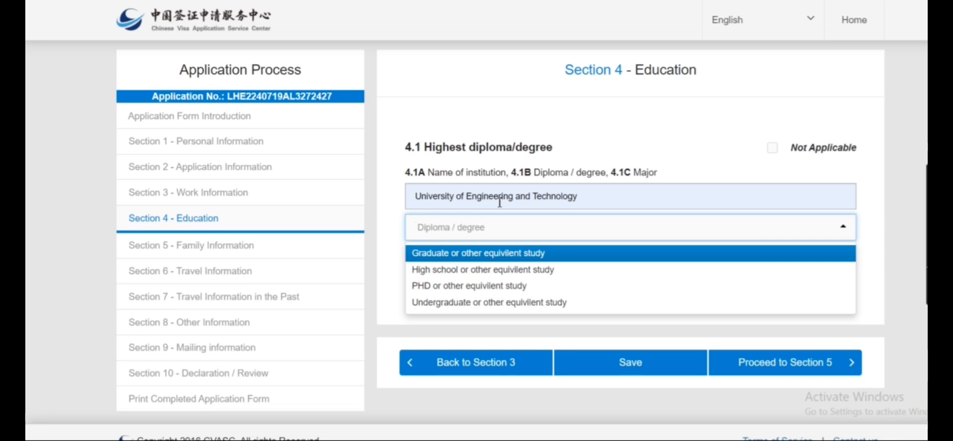
pyautogui.click(468, 257)
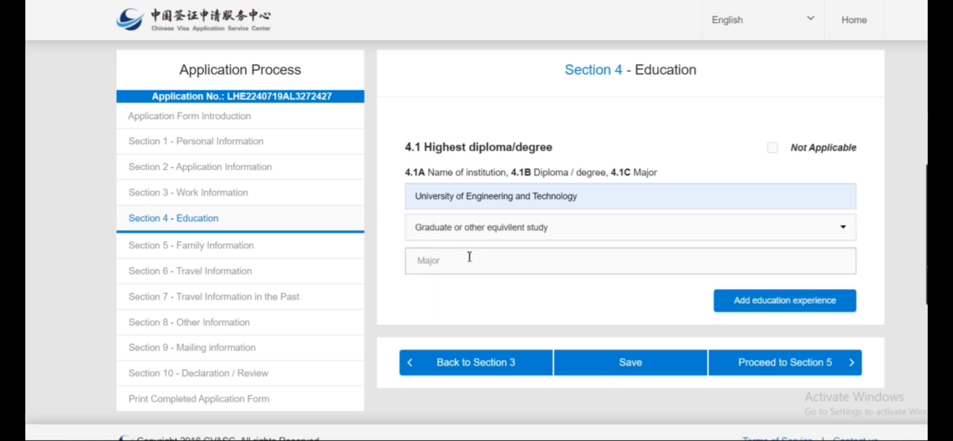
# Step: Fill in Computer Science as the major in item 4.1C and proceed to Section 5 - Family Information
pyautogui.click(517, 255)
pyautogui.click(514, 299)
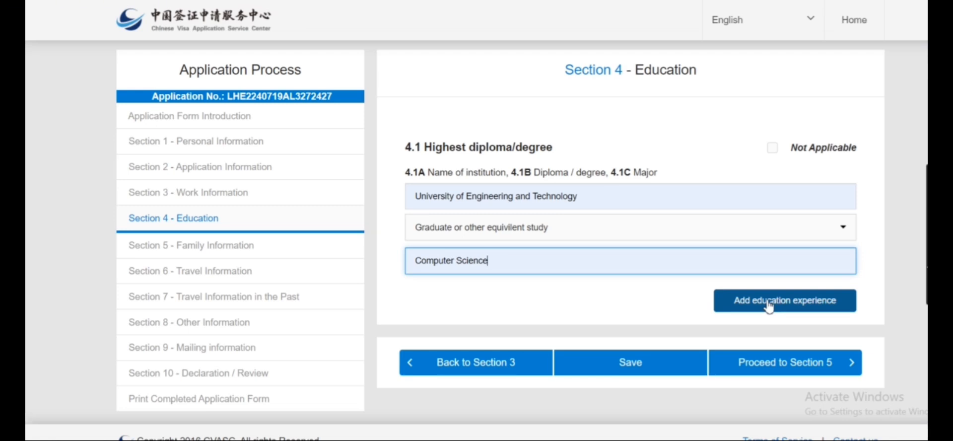
pyautogui.click(783, 366)
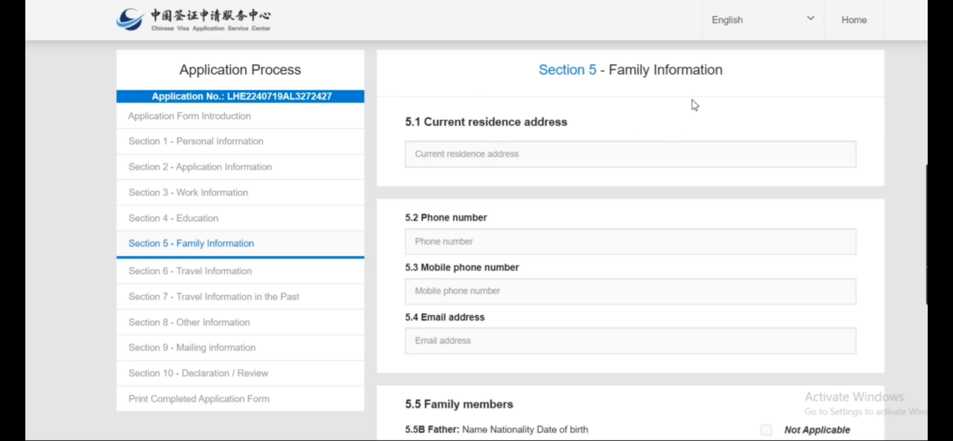
# Step: Enter the current residence address, phone number, mobile phone number and email address in items 5.1 to 5.4
pyautogui.click(530, 154)
pyautogui.write('asf')
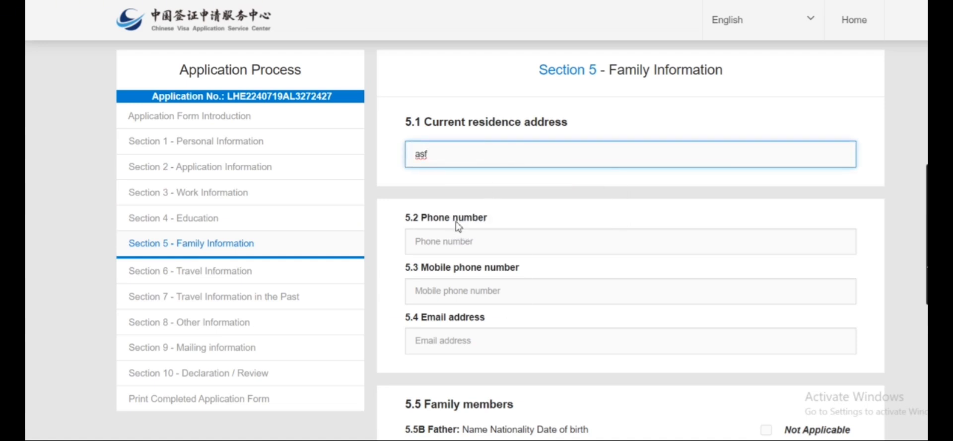
pyautogui.click(457, 240)
pyautogui.click(549, 272)
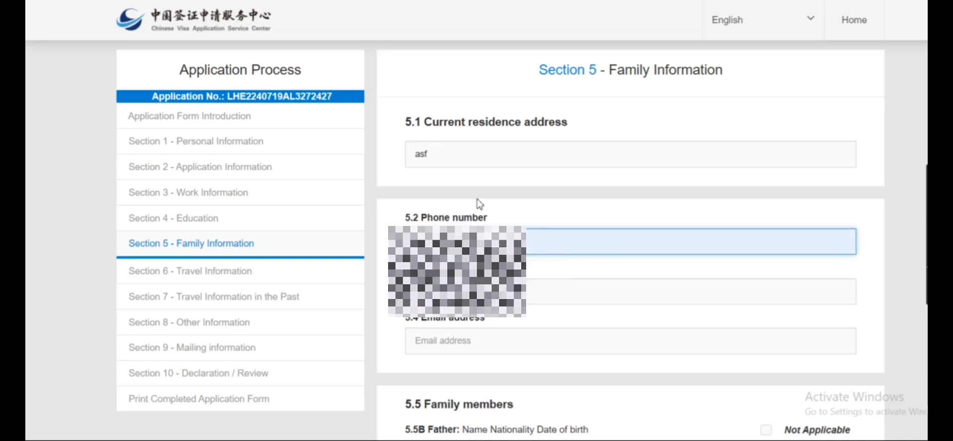
pyautogui.scroll(-3, 479, 202)
pyautogui.click(474, 167)
pyautogui.click(472, 202)
pyautogui.click(476, 212)
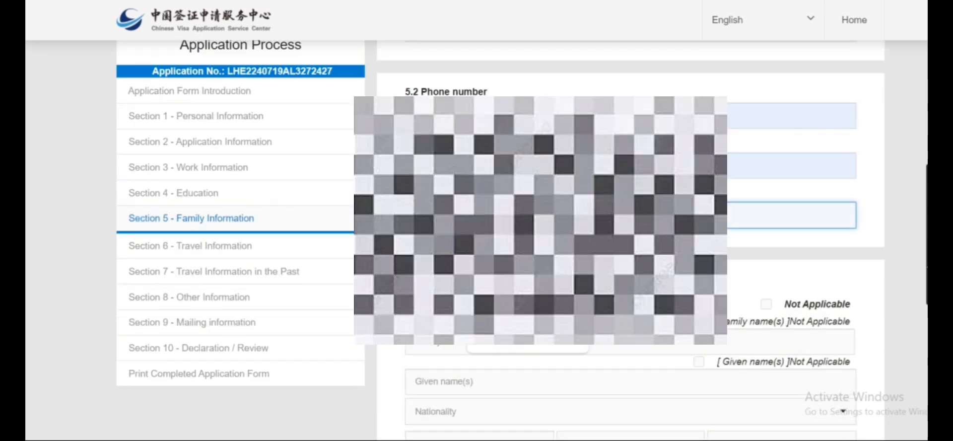
# Step: Mark the father's details in item 5.5B as Not Applicable and enter "d" as the explanation
pyautogui.scroll(-2, 468, 238)
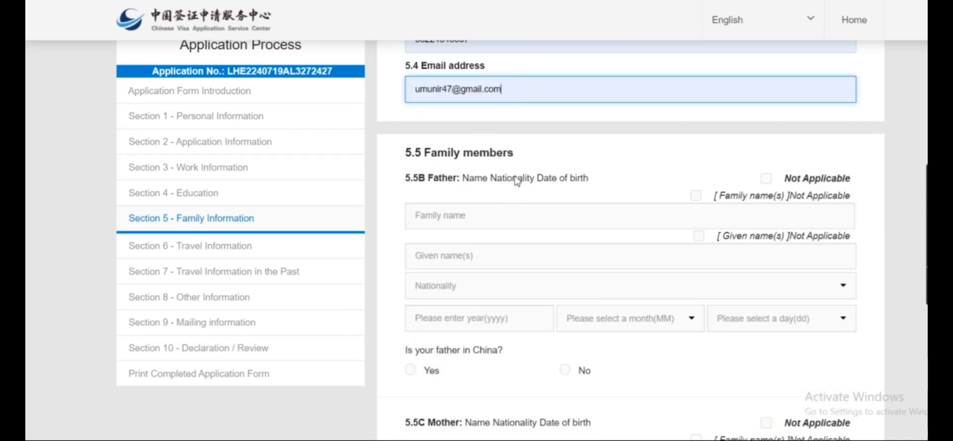
pyautogui.scroll(4, 735, 182)
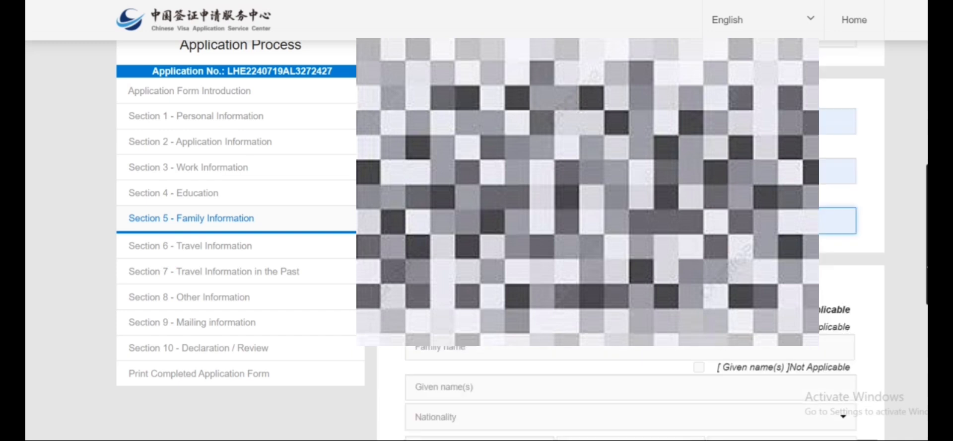
pyautogui.scroll(-3, 736, 183)
pyautogui.scroll(-3, 493, 192)
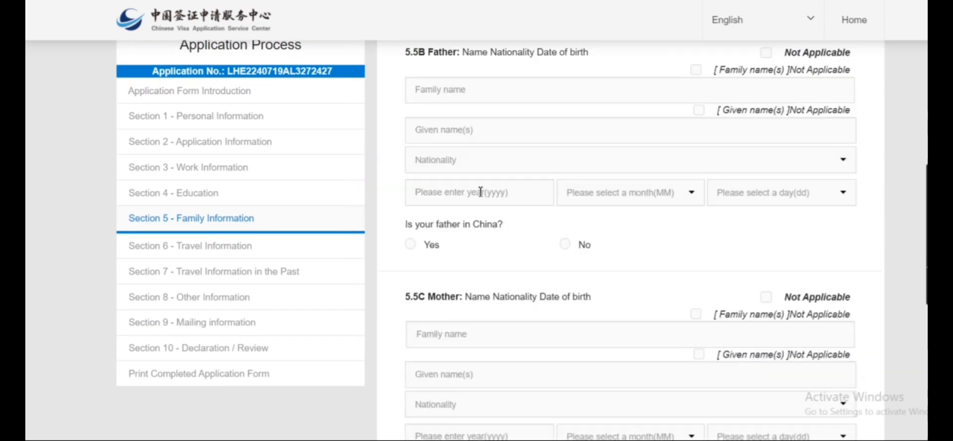
pyautogui.scroll(1, 496, 191)
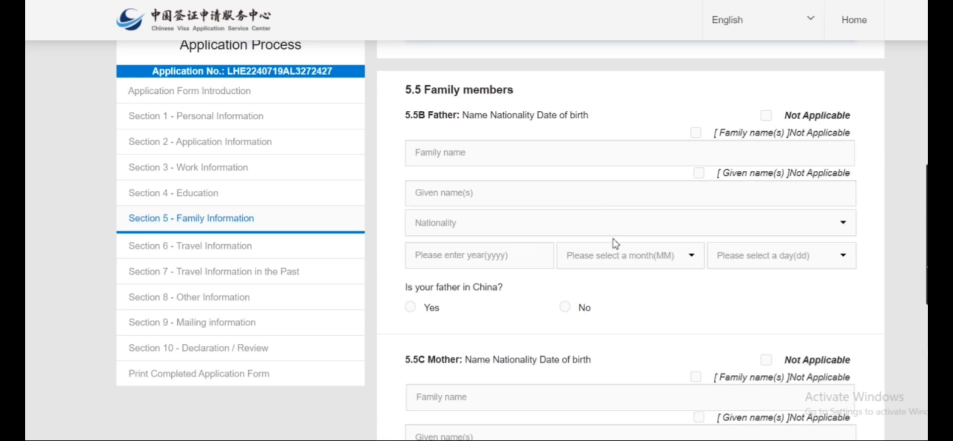
pyautogui.click(766, 116)
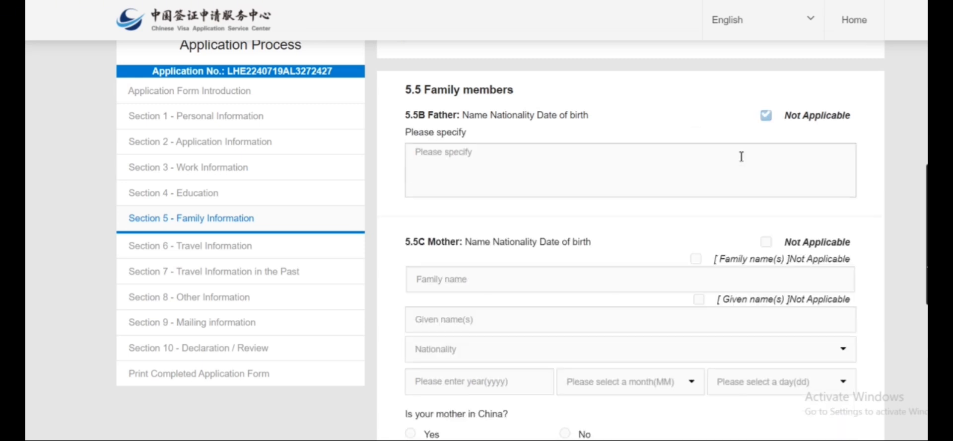
pyautogui.click(520, 158)
pyautogui.write('d')
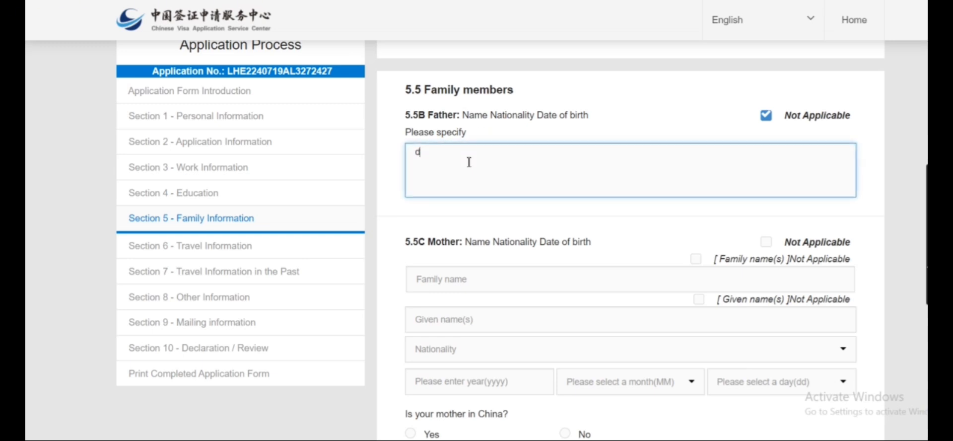
# Step: Mark the mother's details in item 5.5C as Not Applicable and enter "a" as the explanation
pyautogui.scroll(-3, 472, 166)
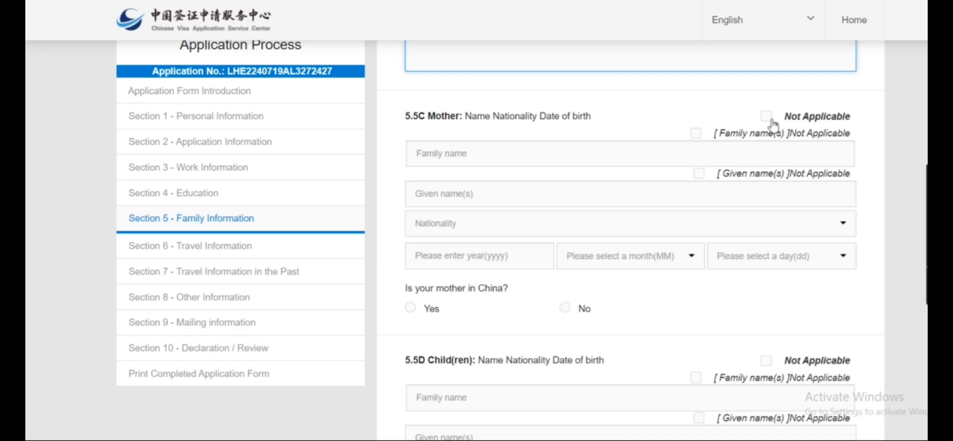
pyautogui.click(765, 116)
pyautogui.click(446, 181)
pyautogui.write('d')
pyautogui.scroll(-3, 496, 176)
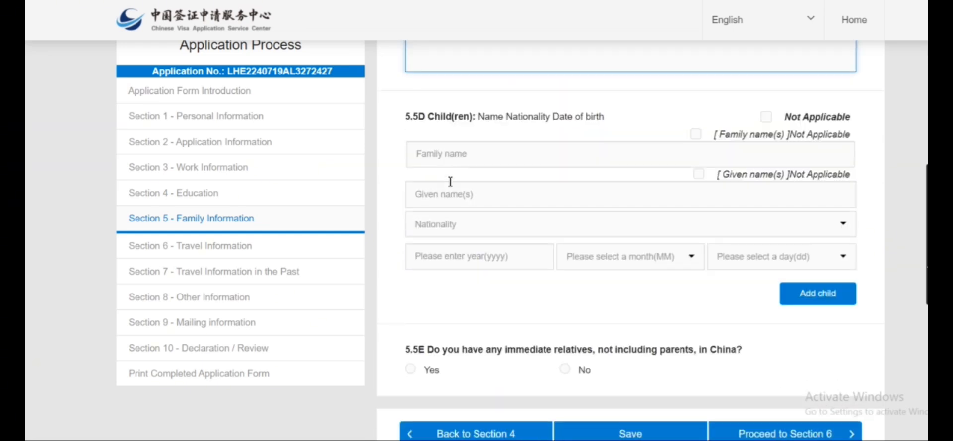
# Step: Mark the children in item 5.5D as Not Applicable, answer No for immediate relatives in China, and proceed to Section 6
pyautogui.click(766, 117)
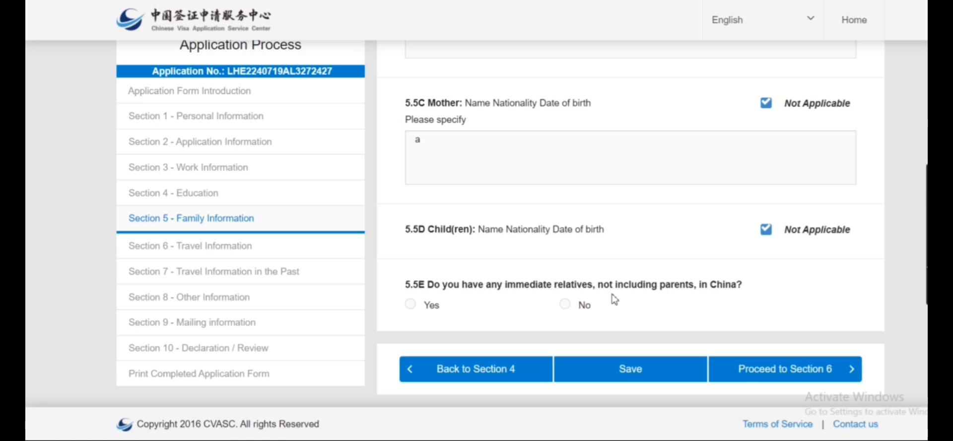
pyautogui.click(565, 306)
pyautogui.click(744, 366)
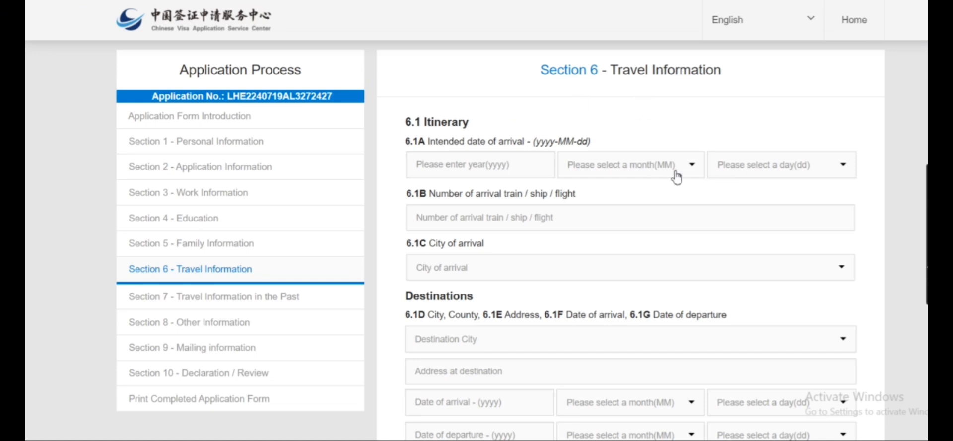
# Step: Set the intended date of arrival in item 6.1A to 2024-08-25
pyautogui.click(501, 168)
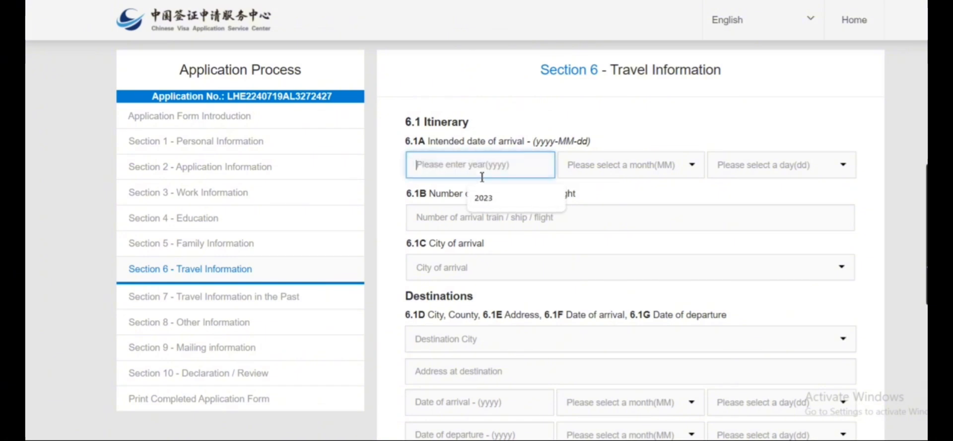
pyautogui.click(484, 197)
pyautogui.press('BackSpace')
pyautogui.write('4')
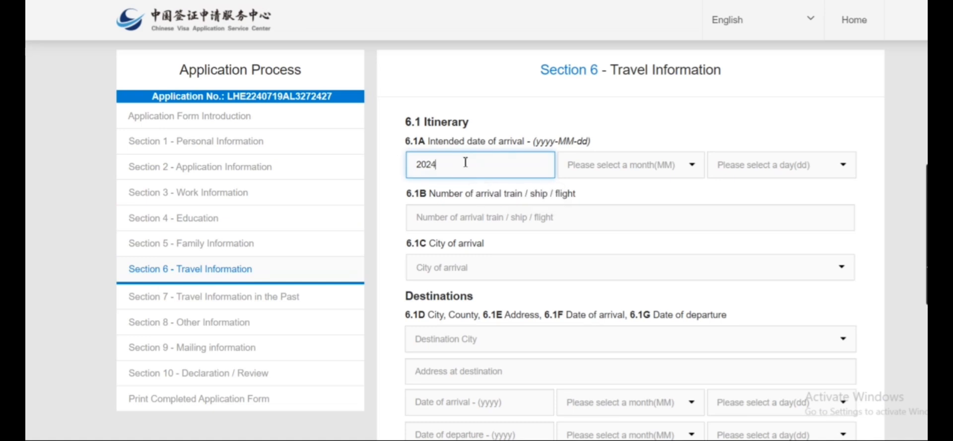
pyautogui.click(571, 169)
pyautogui.scroll(-2, 600, 276)
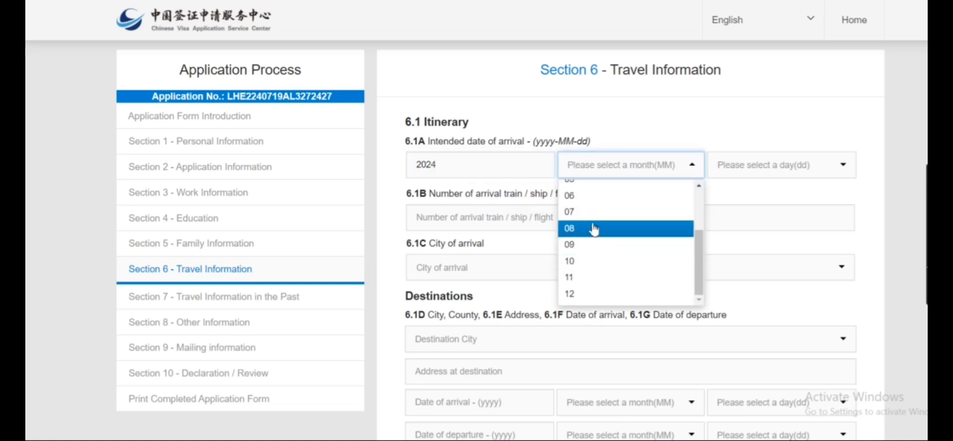
pyautogui.click(583, 229)
pyautogui.click(744, 164)
pyautogui.scroll(-2, 726, 268)
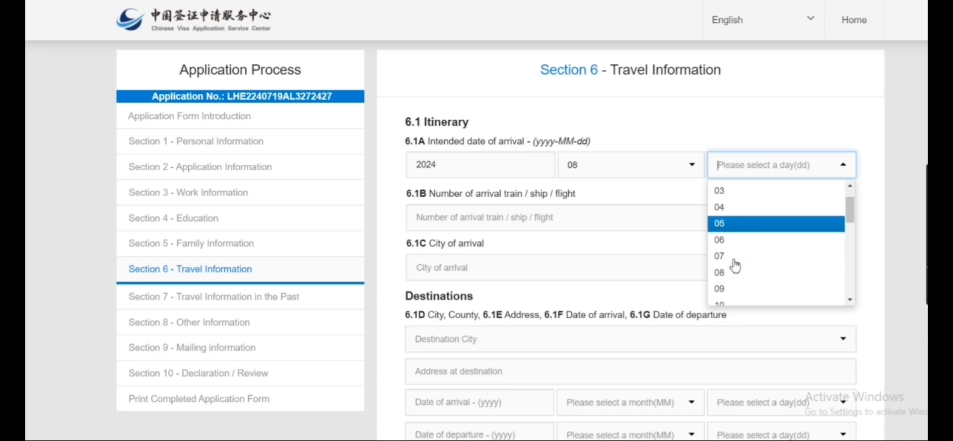
pyautogui.click(724, 246)
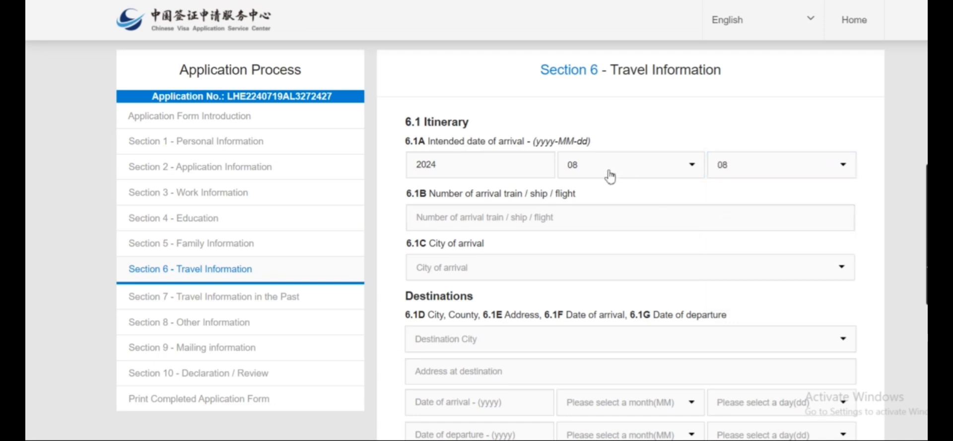
pyautogui.click(772, 168)
pyautogui.scroll(-5, 749, 268)
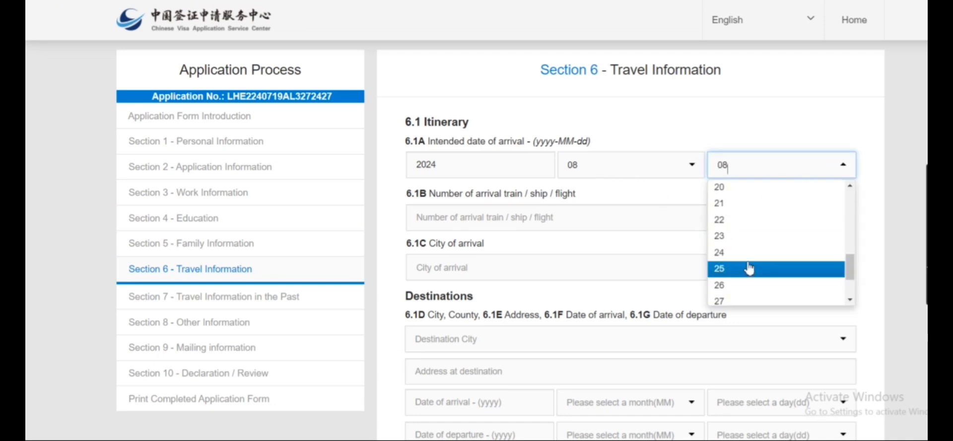
pyautogui.click(726, 205)
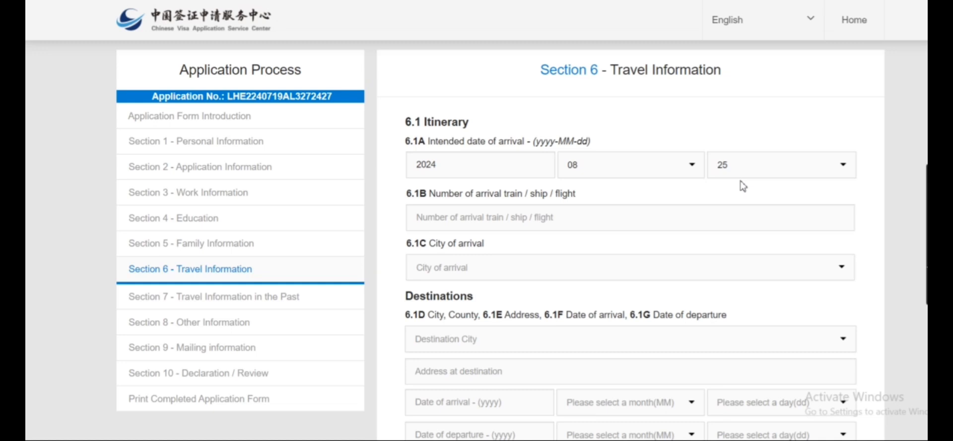
pyautogui.click(506, 210)
pyautogui.click(470, 222)
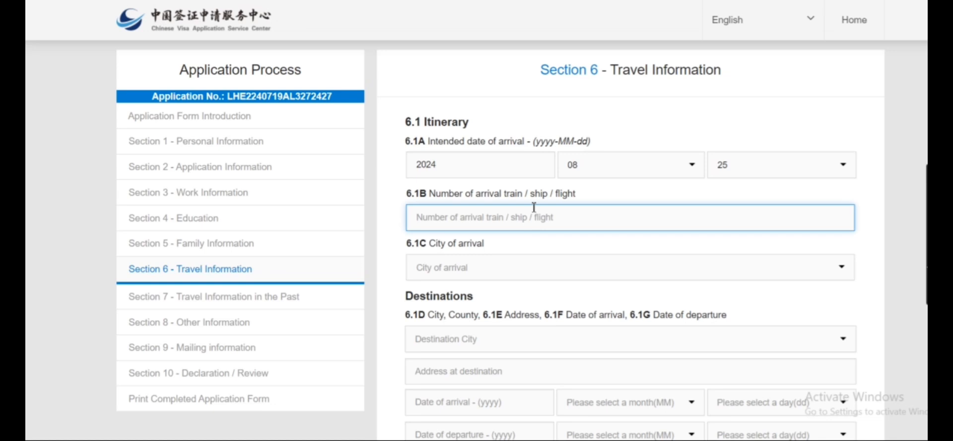
pyautogui.scroll(-1, 532, 210)
pyautogui.scroll(1, 532, 208)
pyautogui.write('a')
pyautogui.press('BackSpace')
pyautogui.scroll(-2, 453, 222)
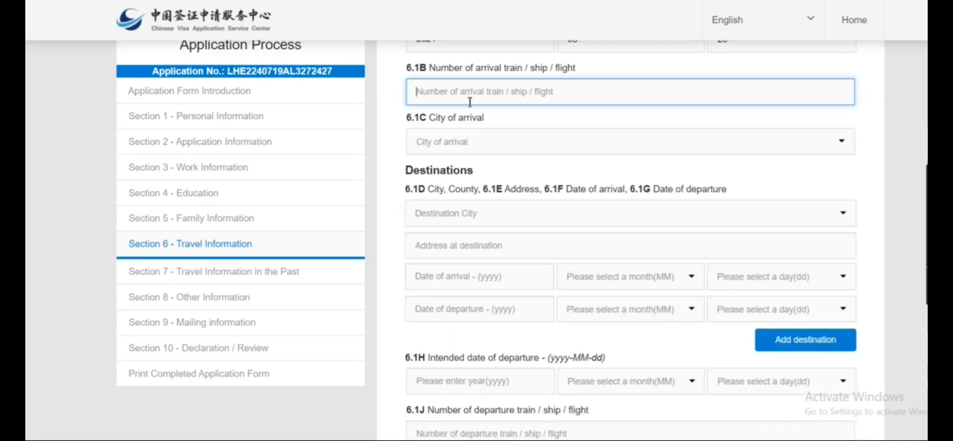
# Step: Choose Chaozhou as the city of arrival in item 6.1C and enter PIA as the arrival flight in item 6.1B
pyautogui.click(502, 145)
pyautogui.scroll(-8, 492, 185)
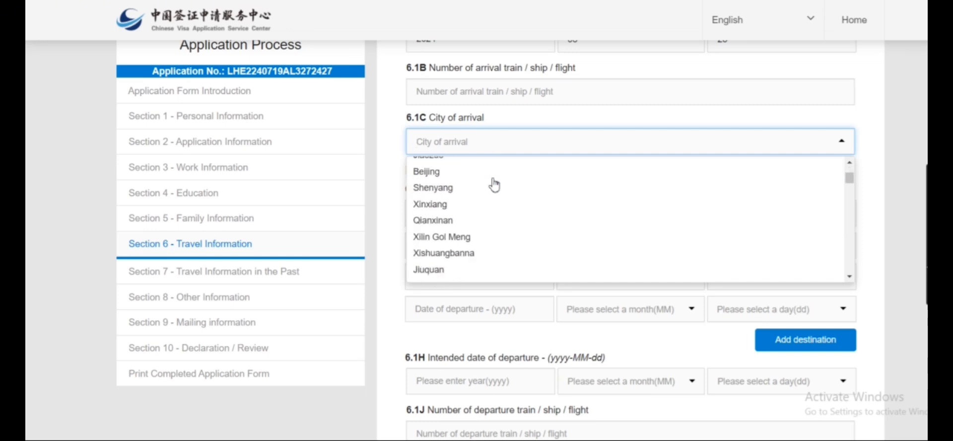
pyautogui.scroll(-5, 494, 185)
pyautogui.scroll(5, 494, 185)
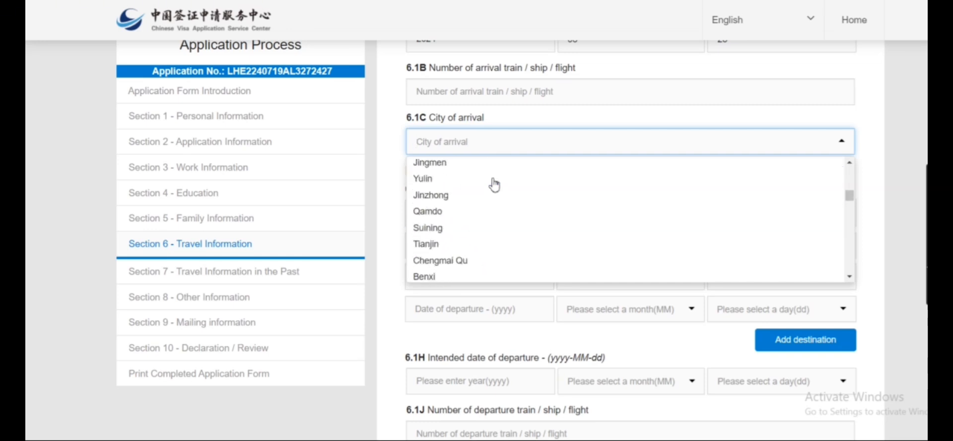
pyautogui.scroll(-6, 494, 184)
pyautogui.scroll(-1, 494, 183)
pyautogui.scroll(5, 456, 205)
pyautogui.scroll(1, 456, 205)
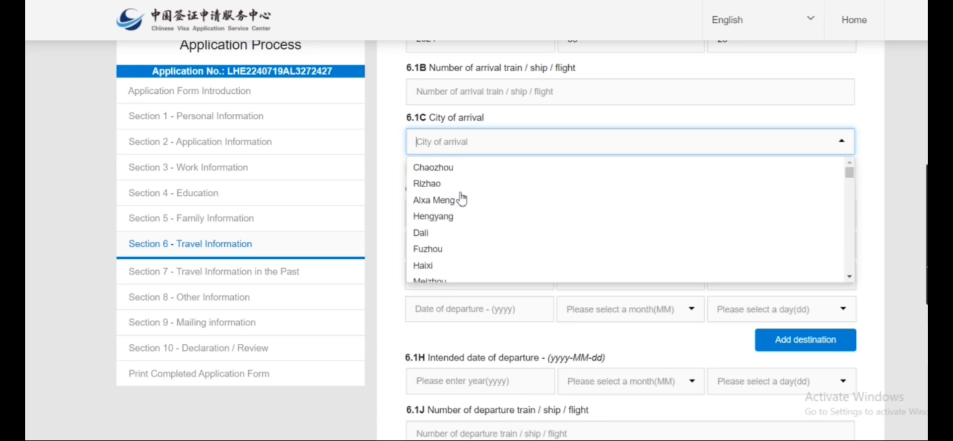
pyautogui.click(460, 173)
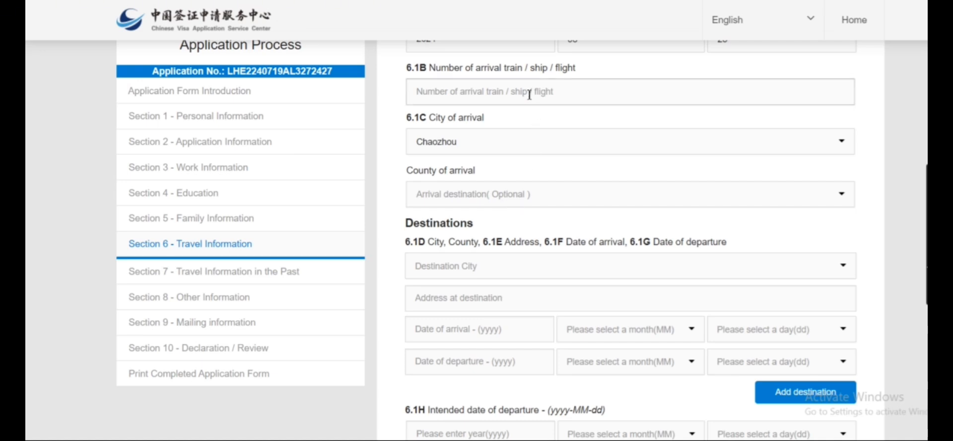
pyautogui.click(491, 94)
pyautogui.write('PIA')
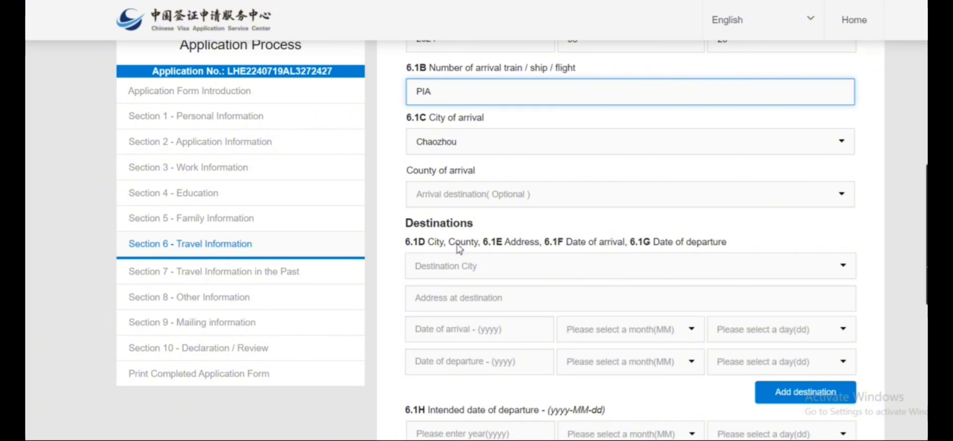
# Step: Choose Chaozhou as the destination city in item 6.1D
pyautogui.click(478, 270)
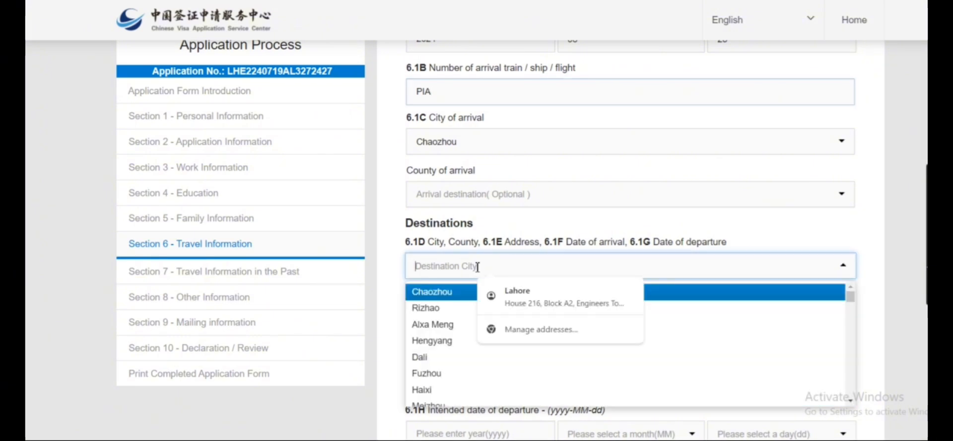
pyautogui.scroll(-2, 445, 329)
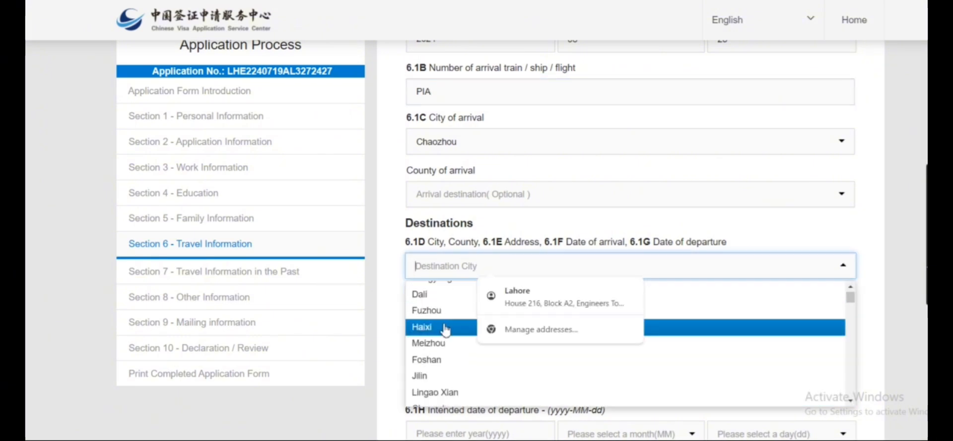
pyautogui.scroll(2, 444, 338)
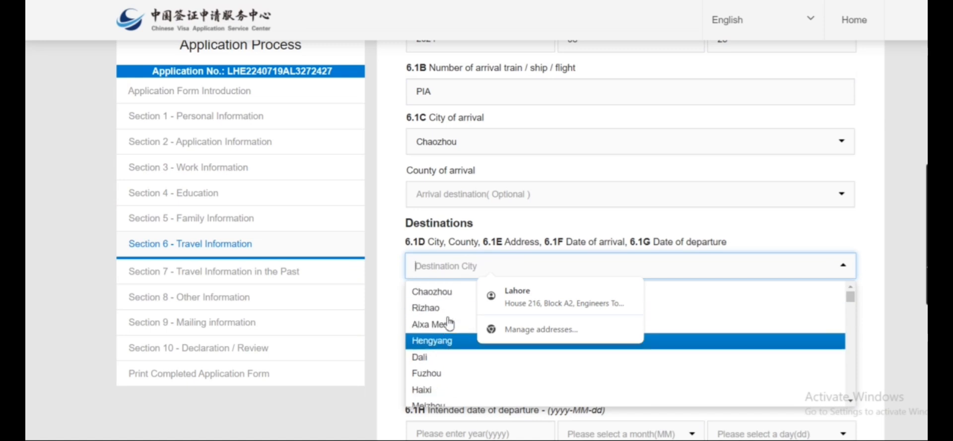
pyautogui.click(454, 291)
pyautogui.scroll(-1, 504, 240)
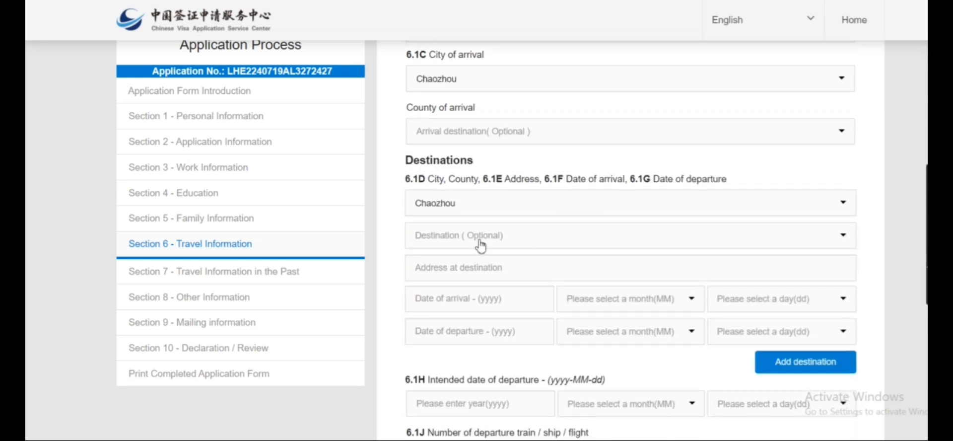
# Step: Enter "xian" as the address at the destination in item 6.1E
pyautogui.click(497, 270)
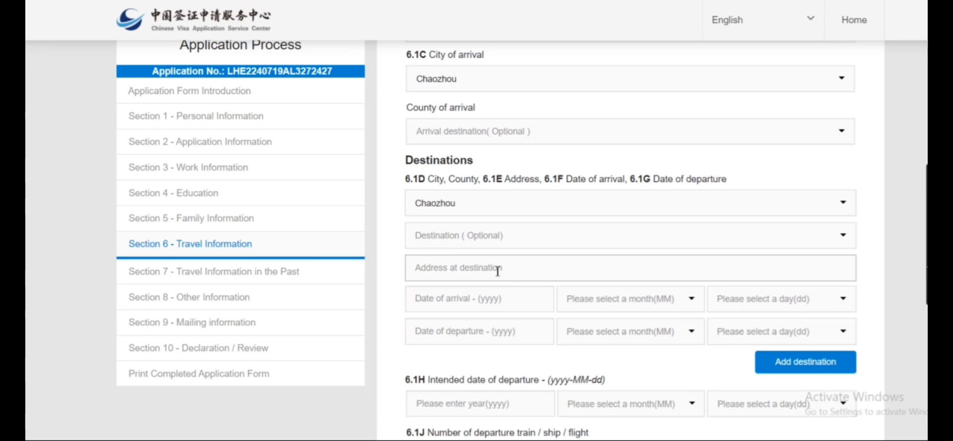
pyautogui.click(497, 270)
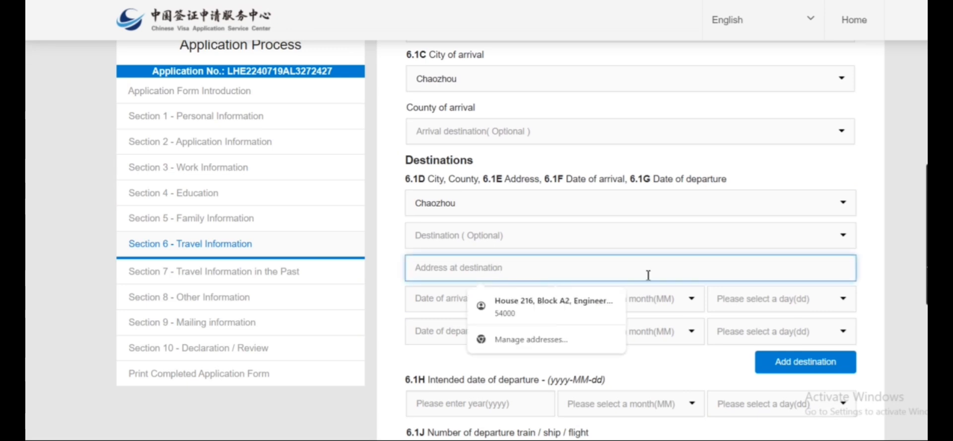
pyautogui.click(881, 279)
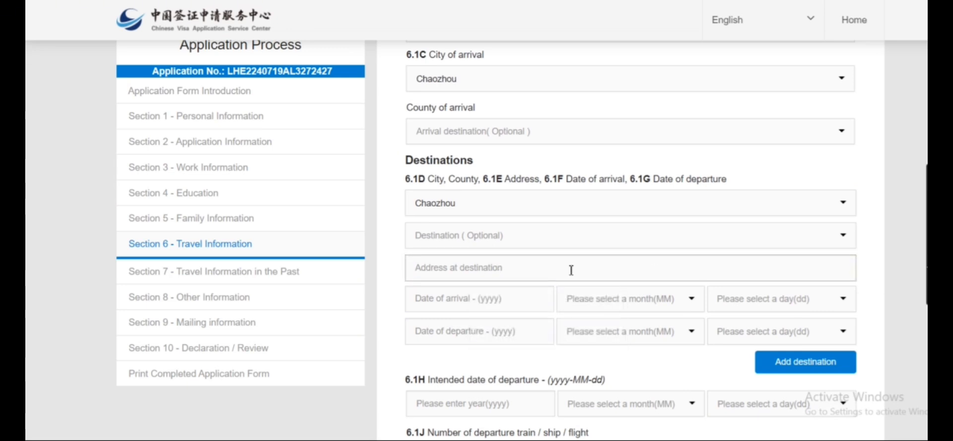
pyautogui.click(571, 270)
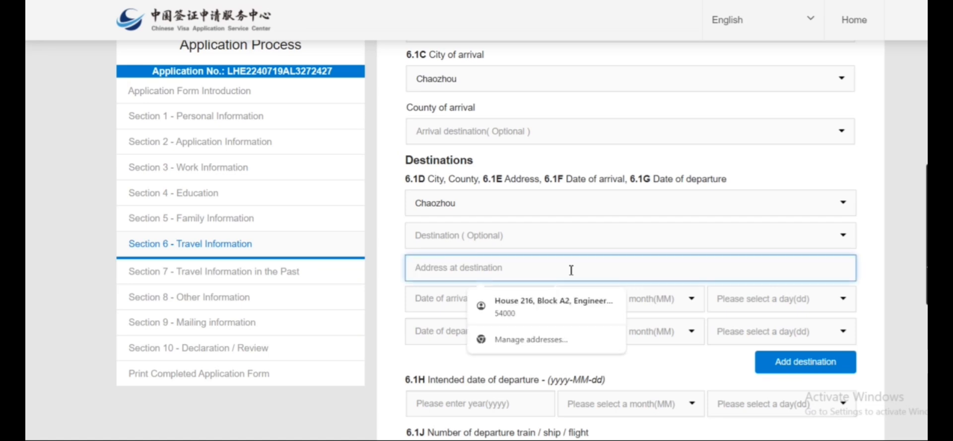
pyautogui.click(438, 297)
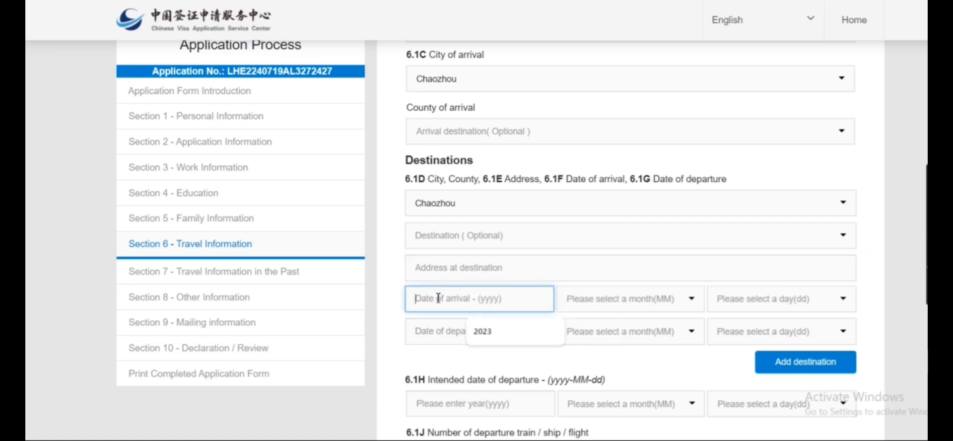
pyautogui.click(452, 271)
pyautogui.write('xian')
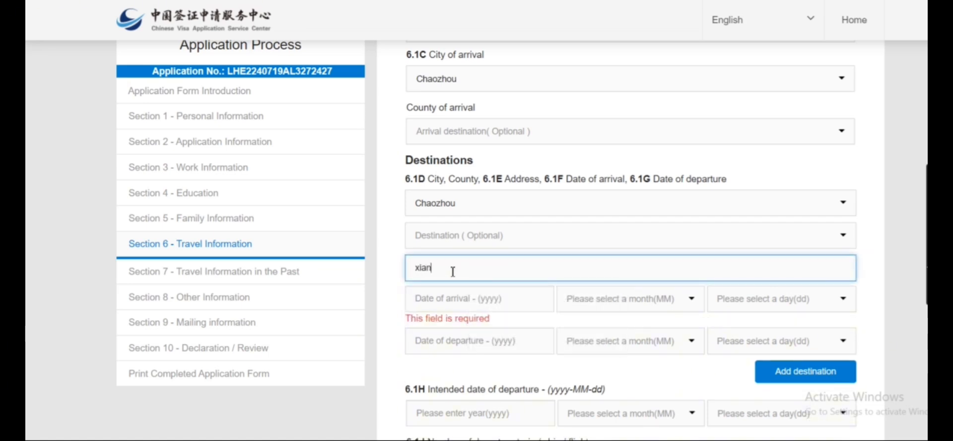
# Step: Set the year of the destination's date of arrival in item 6.1F to 2024
pyautogui.click(459, 298)
pyautogui.write('2023')
pyautogui.click(489, 331)
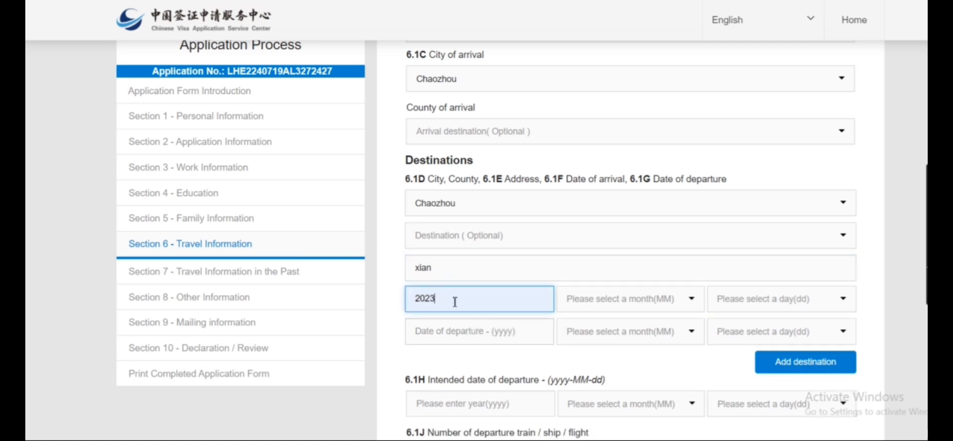
pyautogui.click(628, 298)
pyautogui.click(448, 298)
pyautogui.write('4')
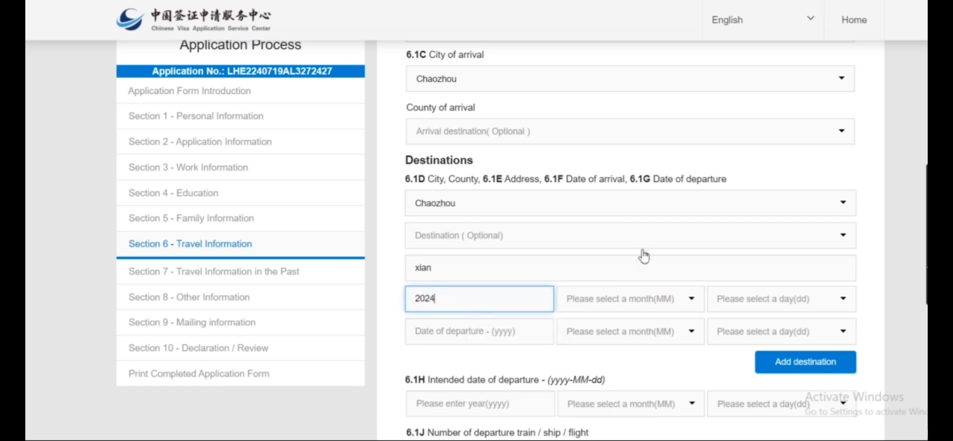
# Step: Set the destination's date of arrival to month 08 and day 25
pyautogui.scroll(-2, 645, 253)
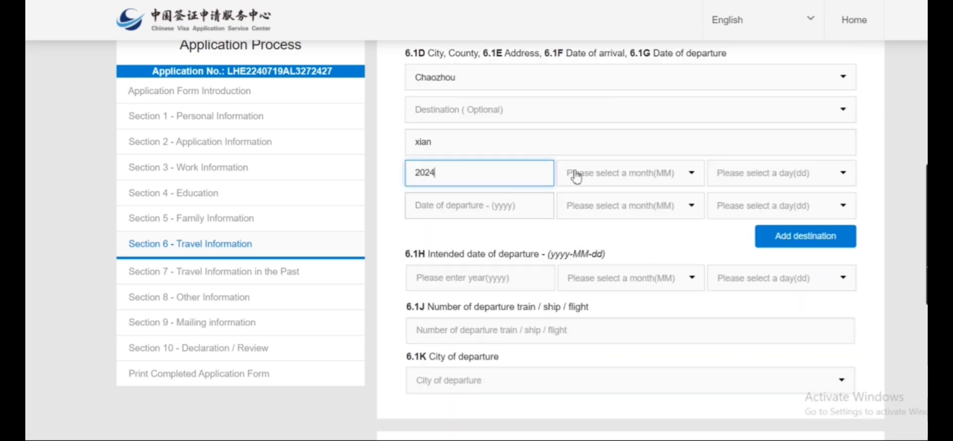
pyautogui.scroll(4, 618, 198)
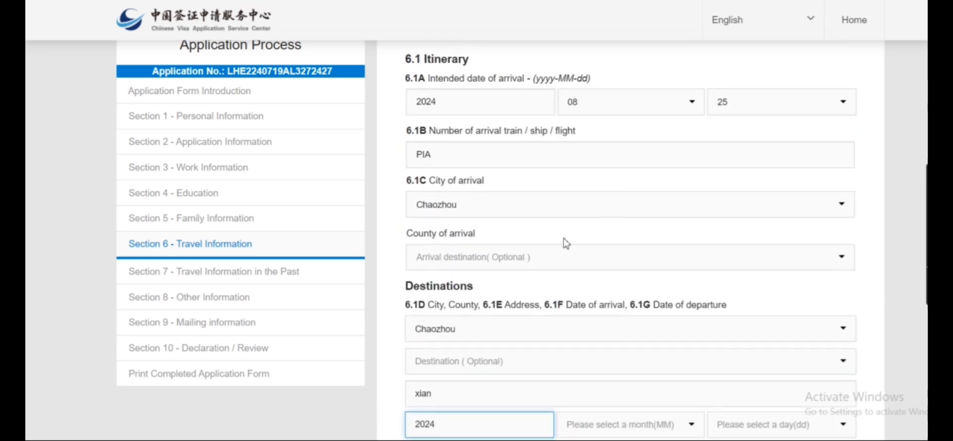
pyautogui.scroll(-3, 402, 278)
pyautogui.click(643, 235)
pyautogui.click(603, 278)
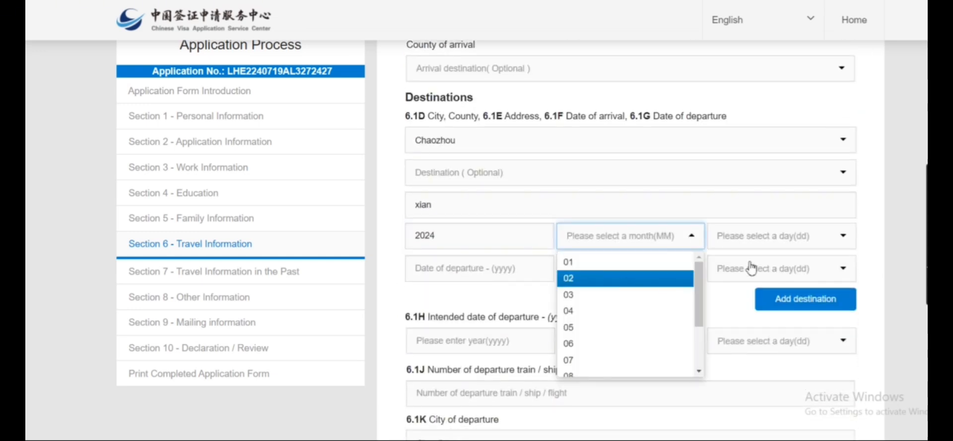
pyautogui.click(665, 243)
pyautogui.scroll(-1, 655, 281)
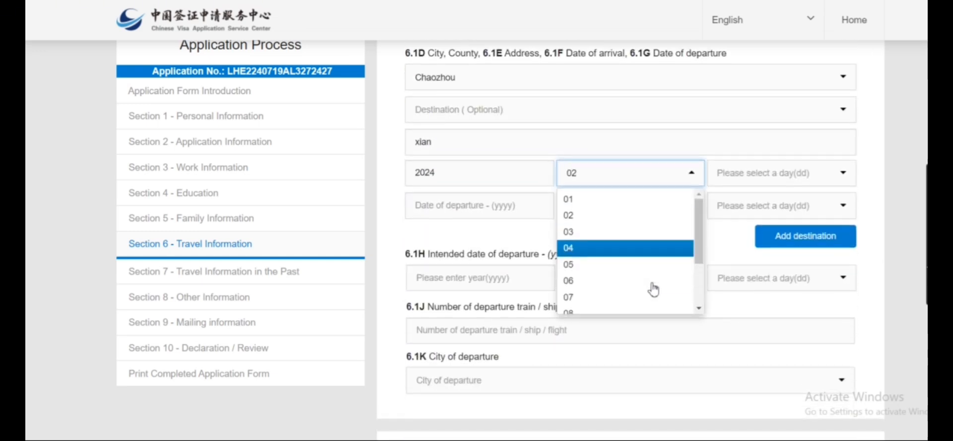
pyautogui.scroll(-2, 607, 302)
pyautogui.click(593, 239)
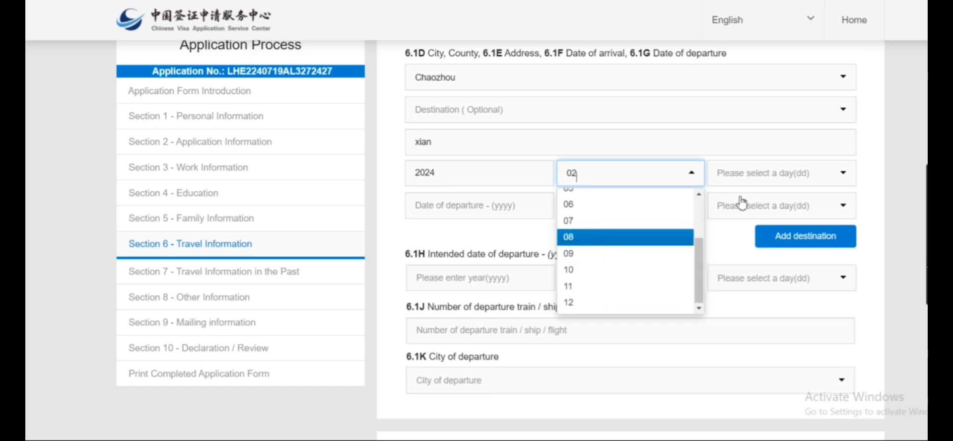
pyautogui.click(757, 174)
pyautogui.scroll(-7, 734, 291)
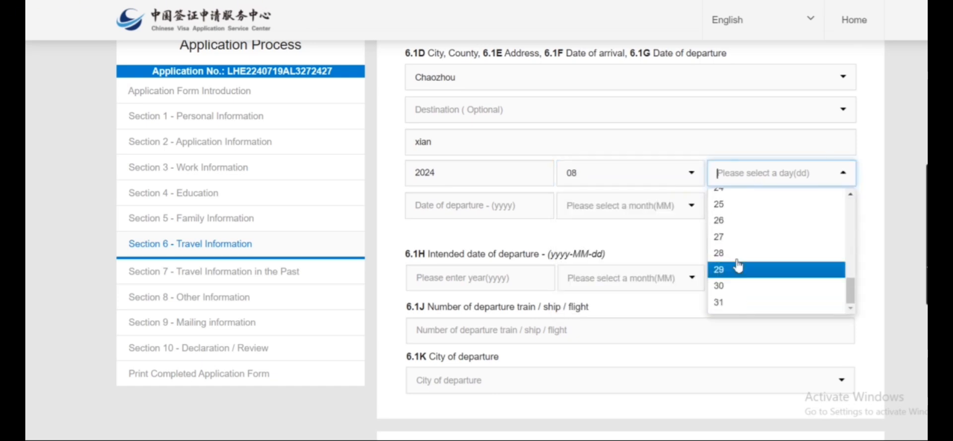
pyautogui.click(732, 208)
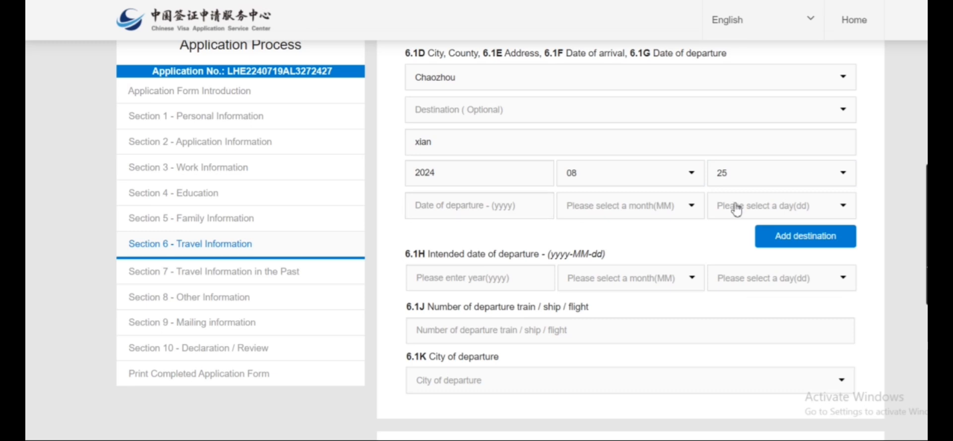
# Step: Set the destination's date of departure in item 6.1G to year 2024, month 08 and day 25
pyautogui.scroll(5, 736, 208)
pyautogui.scroll(-6, 734, 174)
pyautogui.click(470, 211)
pyautogui.click(492, 239)
pyautogui.press('BackSpace')
pyautogui.write('4')
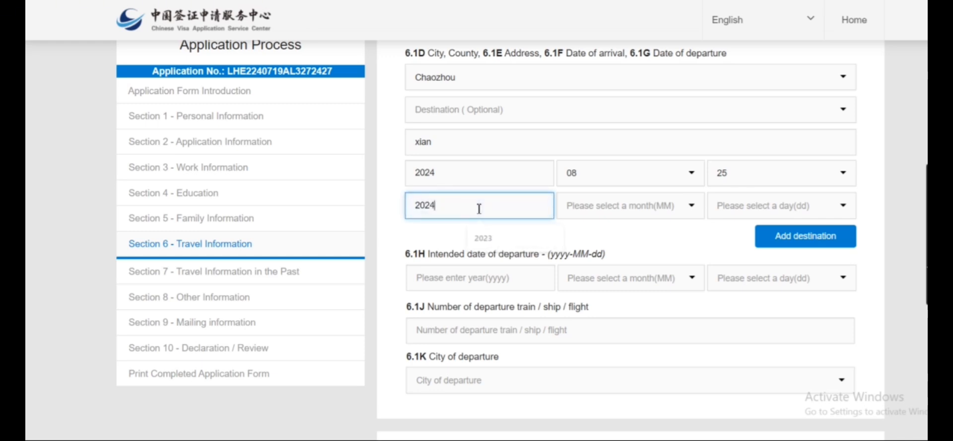
pyautogui.click(626, 207)
pyautogui.scroll(-2, 587, 282)
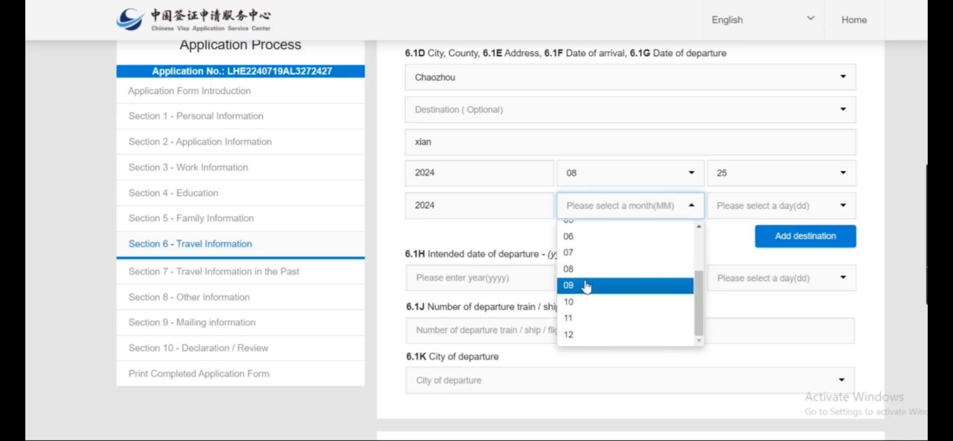
pyautogui.click(759, 204)
pyautogui.scroll(-5, 744, 268)
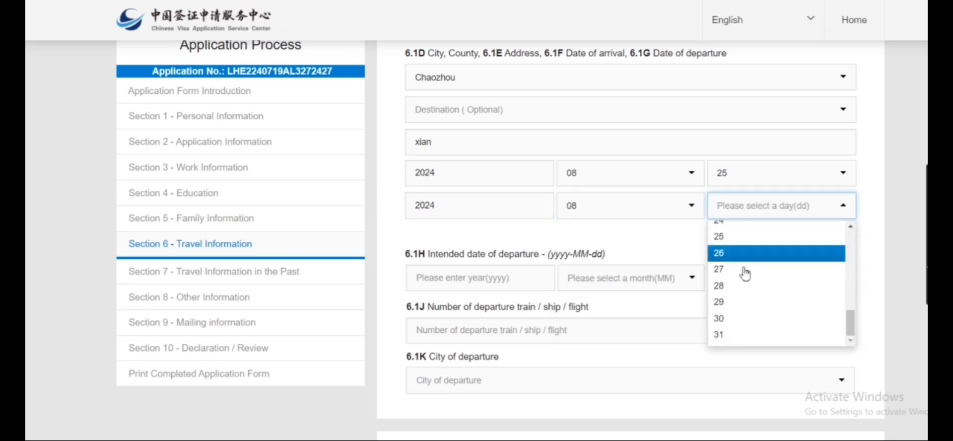
pyautogui.click(738, 236)
# Step: Set the intended date of departure in item 6.1H to year 2024, month 08 and day 25
pyautogui.scroll(-3, 478, 251)
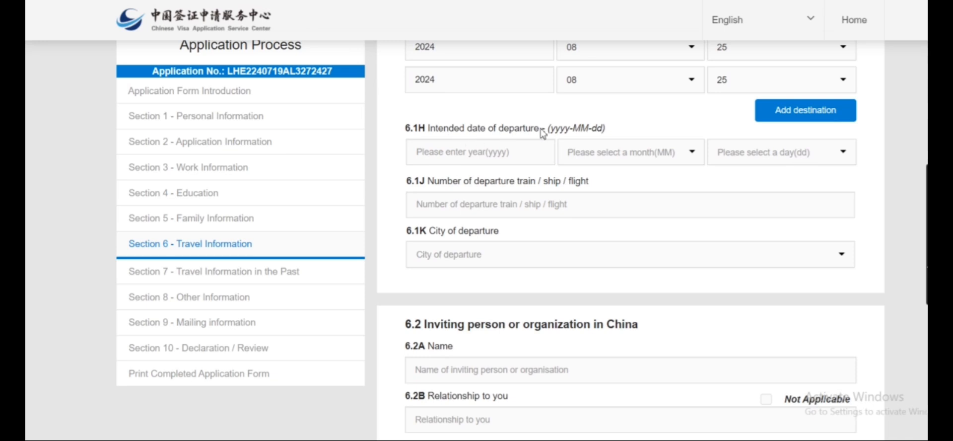
pyautogui.click(465, 165)
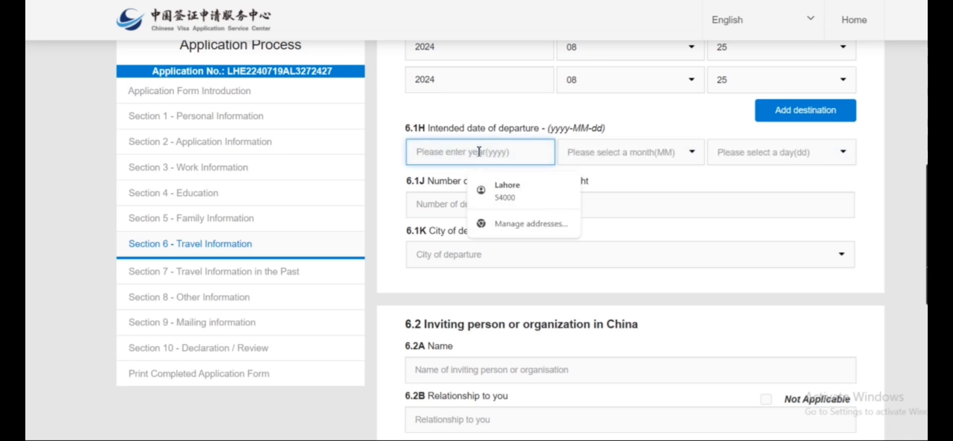
pyautogui.write('2024')
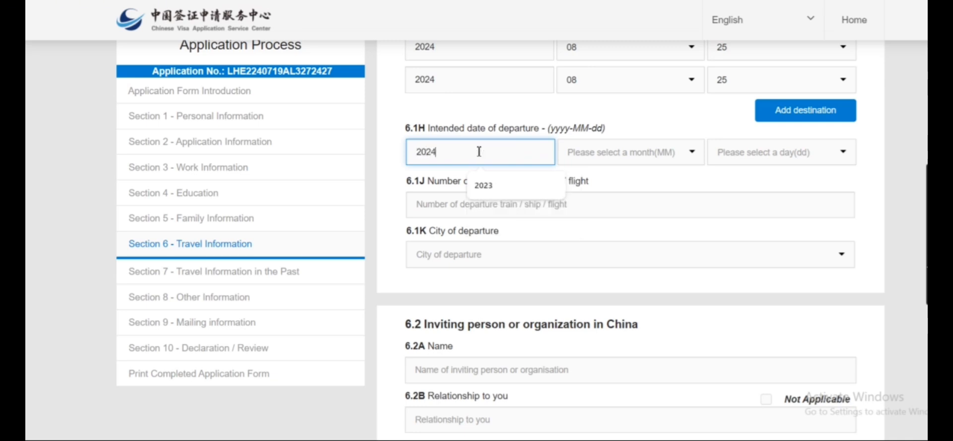
pyautogui.press('Tab')
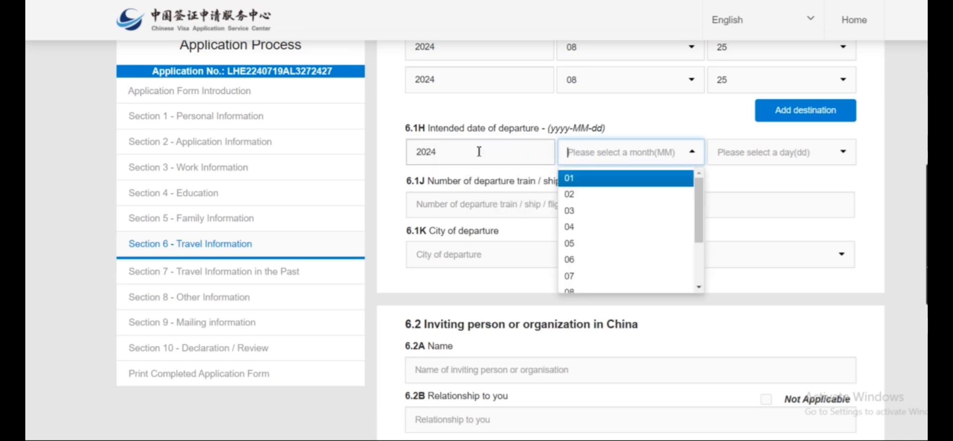
pyautogui.write('08')
pyautogui.press('Tab')
pyautogui.press('Return')
pyautogui.press('Tab')
pyautogui.click(760, 151)
pyautogui.scroll(-5, 767, 224)
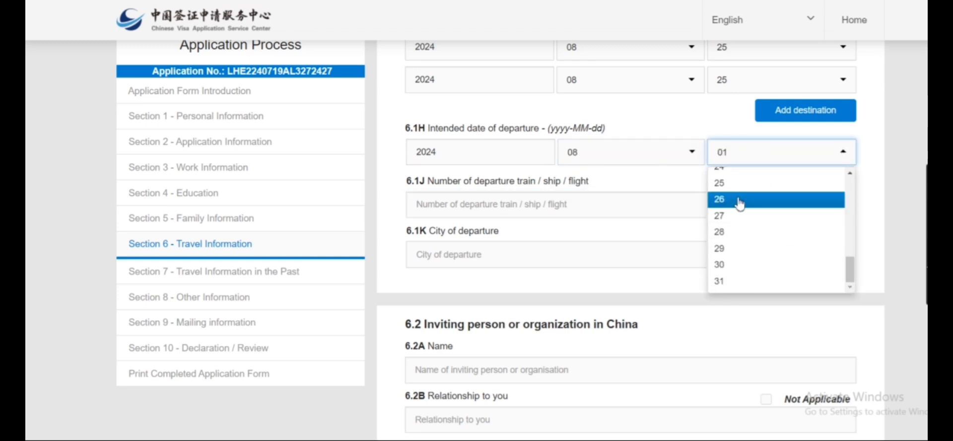
pyautogui.click(737, 193)
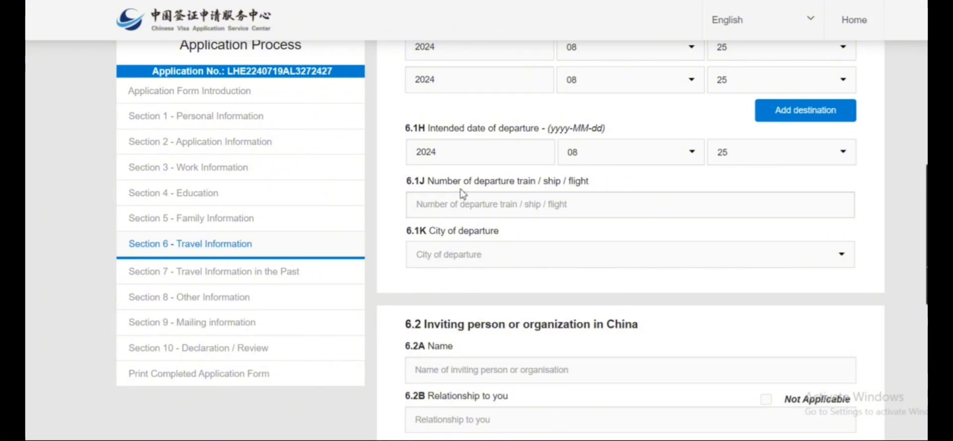
# Step: Enter "PIA" as the number of the departure train, ship or flight in item 6.1J
pyautogui.click(475, 207)
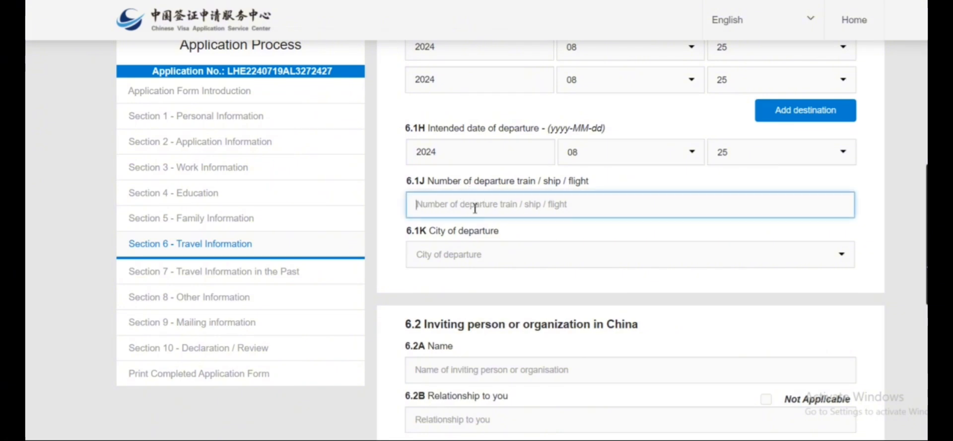
pyautogui.write('P(')
pyautogui.write('A')
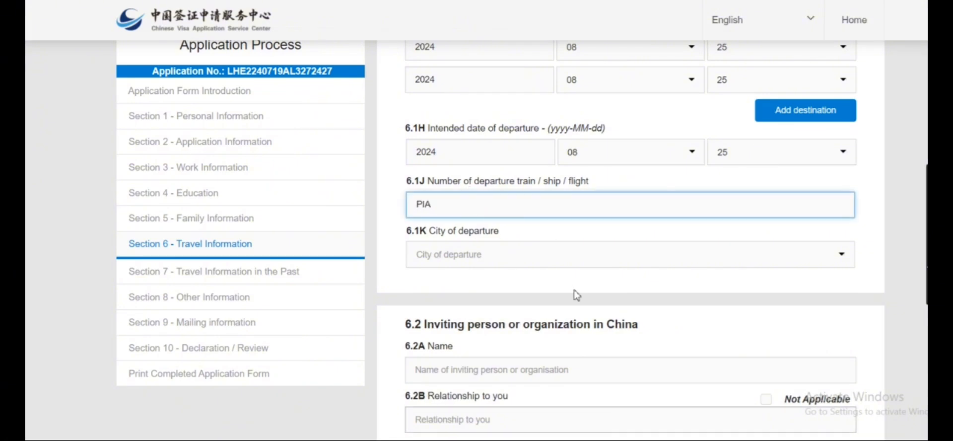
# Step: Choose Chaozhou as the city of departure in item 6.1K, leaving the optional county of departure empty
pyautogui.click(492, 257)
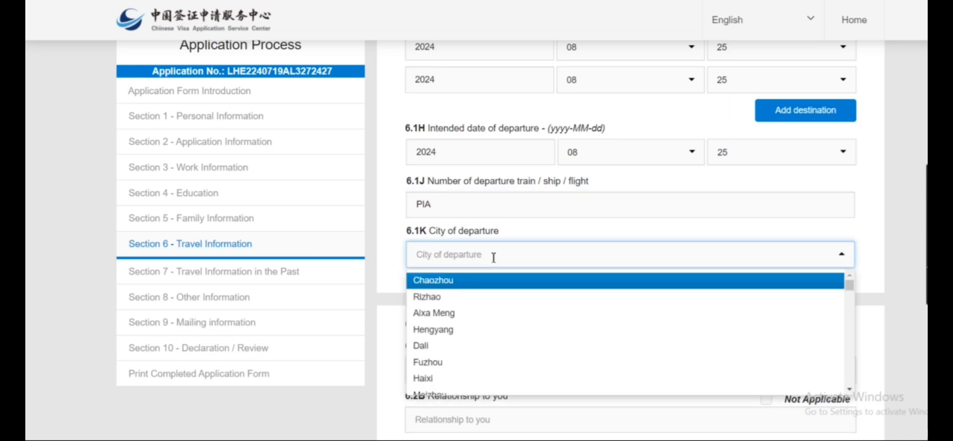
pyautogui.scroll(-1, 494, 262)
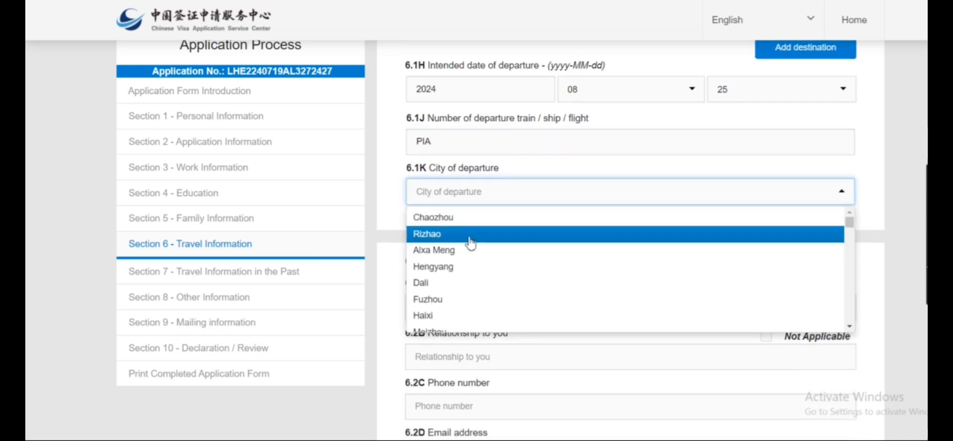
pyautogui.scroll(-8, 488, 230)
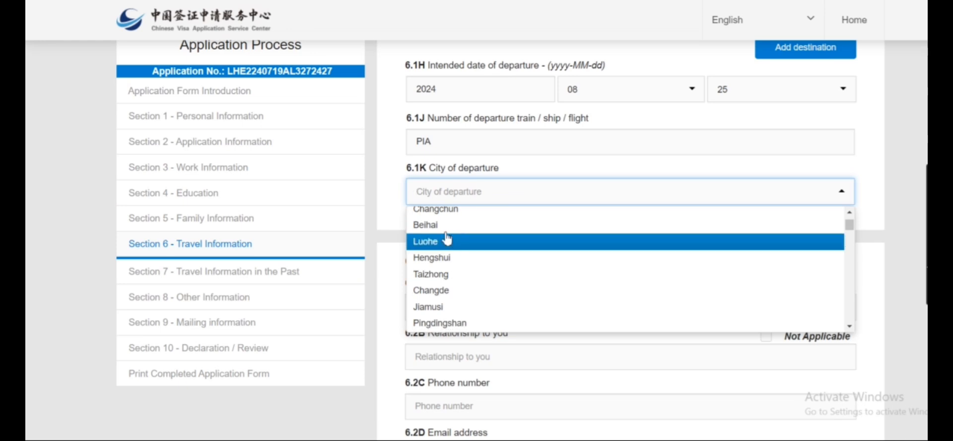
pyautogui.scroll(1, 496, 239)
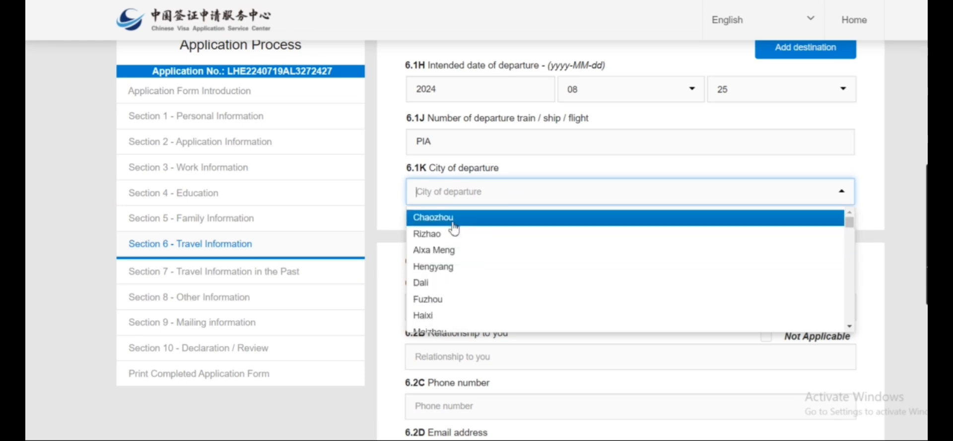
pyautogui.click(472, 222)
pyautogui.scroll(-1, 484, 184)
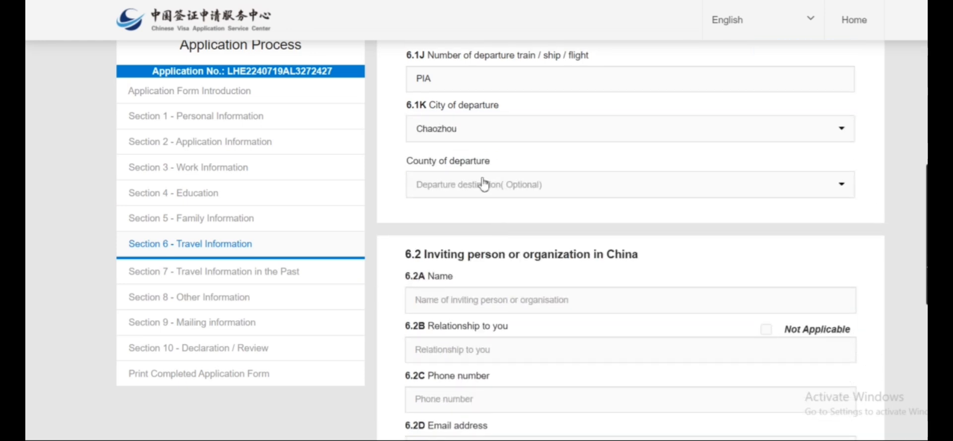
pyautogui.click(543, 191)
pyautogui.click(595, 167)
# Step: Fill in the inviting organization's name, relationship, phone number and email address in items 6.2A to 6.2D
pyautogui.scroll(-1, 521, 218)
pyautogui.scroll(-3, 521, 218)
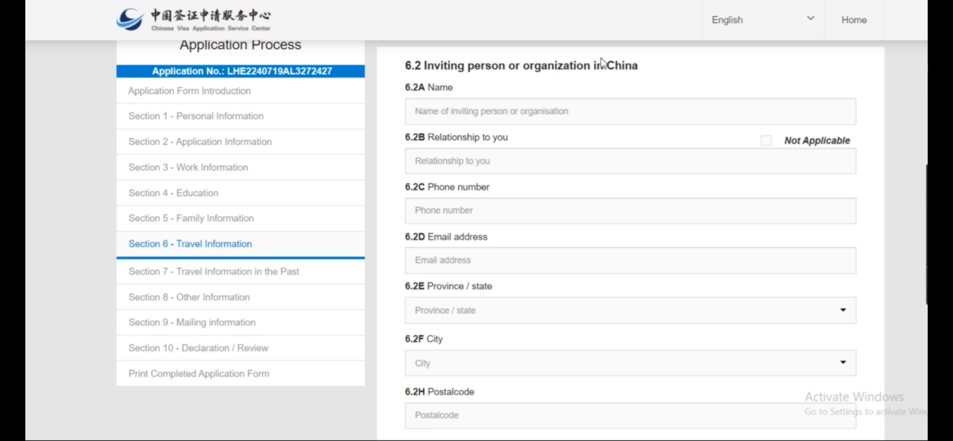
pyautogui.click(513, 111)
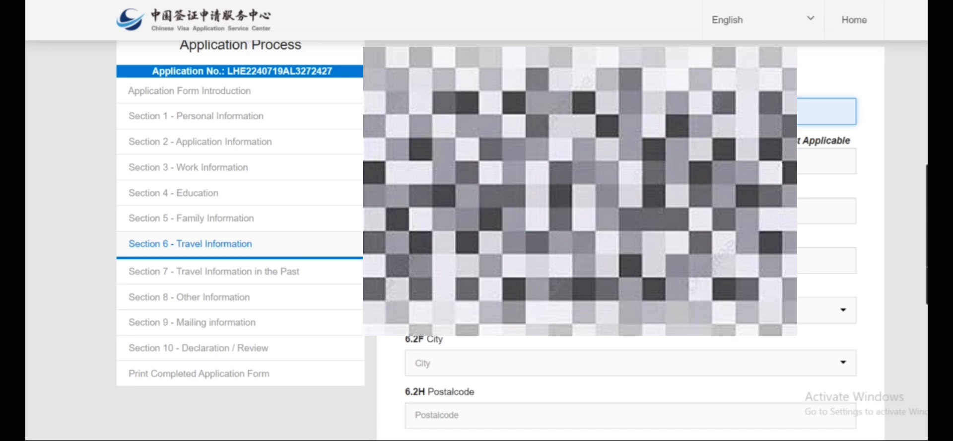
pyautogui.click(516, 161)
pyautogui.click(497, 191)
pyautogui.click(516, 211)
pyautogui.click(516, 260)
pyautogui.click(497, 290)
# Step: Choose the inviting organization's province in item 6.2E
pyautogui.scroll(-1, 497, 290)
pyautogui.scroll(-2, 496, 236)
pyautogui.click(516, 122)
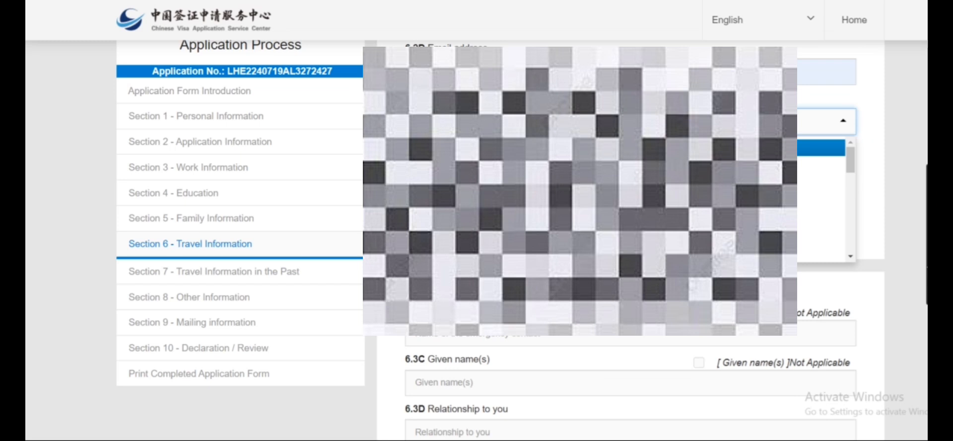
pyautogui.write('s')
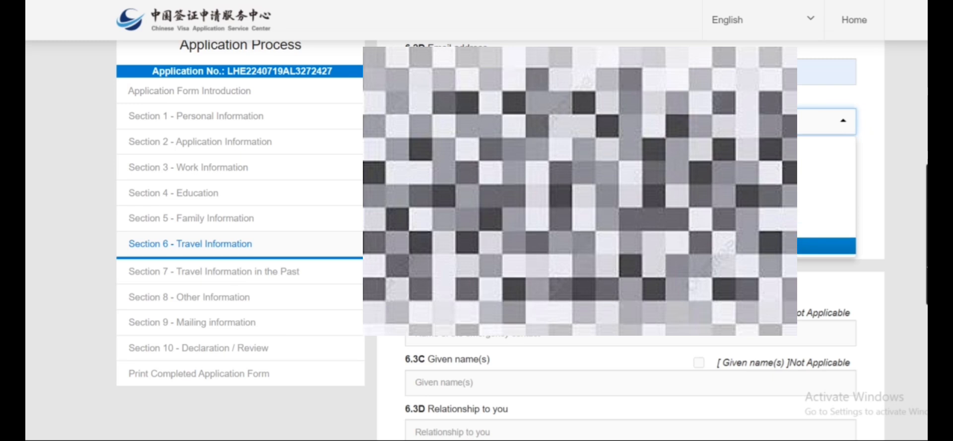
pyautogui.click(496, 246)
# Step: Choose the inviting organization's city in item 6.2F and fill in its postal code in item 6.2H
pyautogui.click(571, 174)
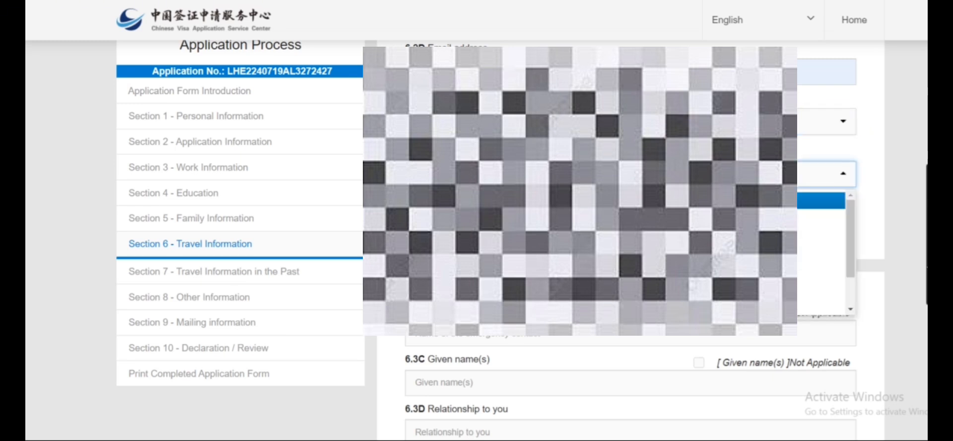
pyautogui.write('x')
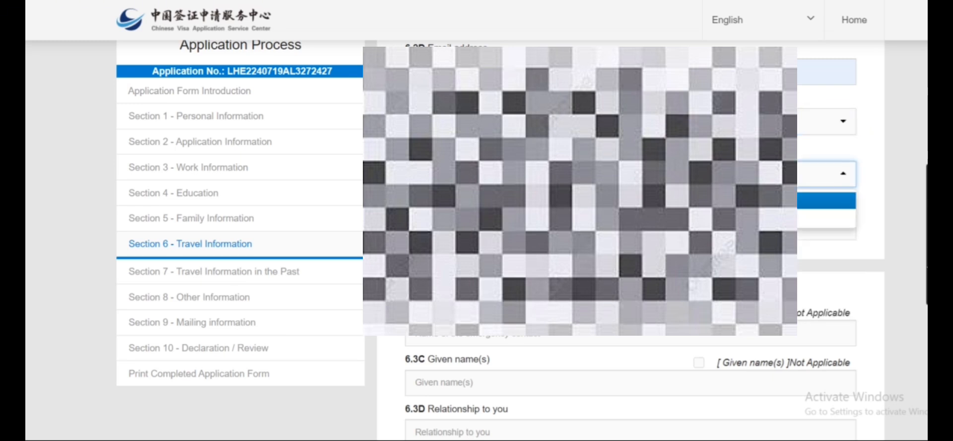
pyautogui.press('Return')
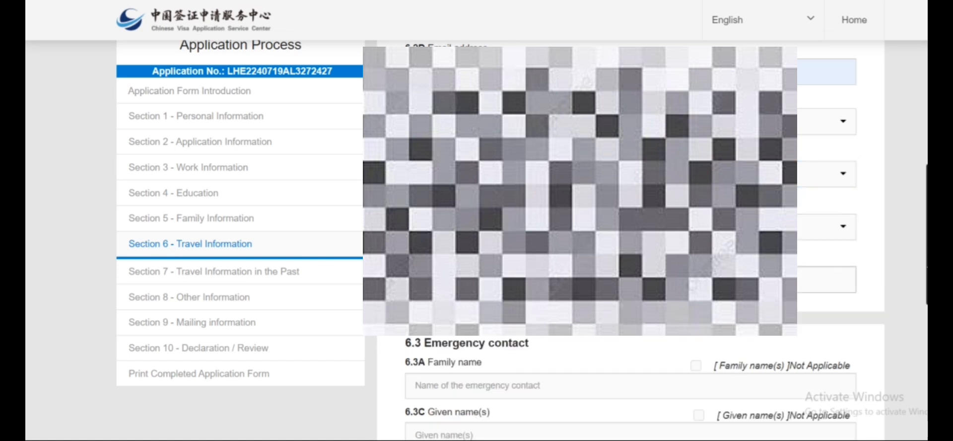
pyautogui.click(524, 279)
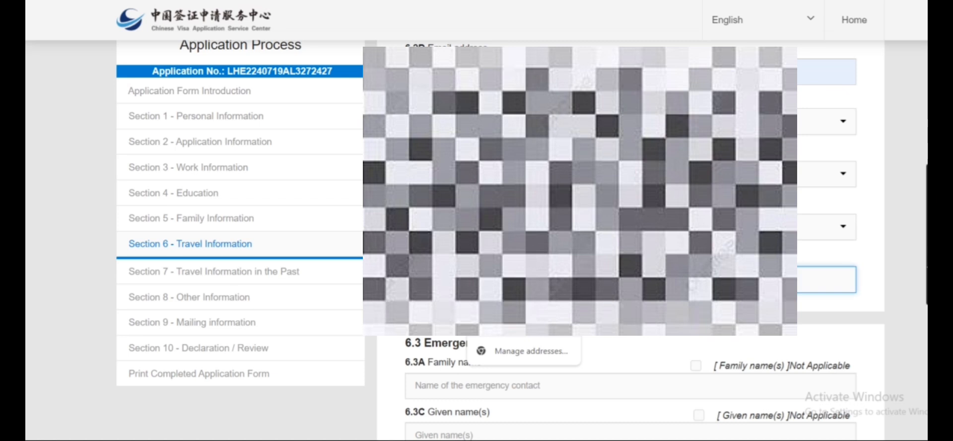
pyautogui.press('Tab')
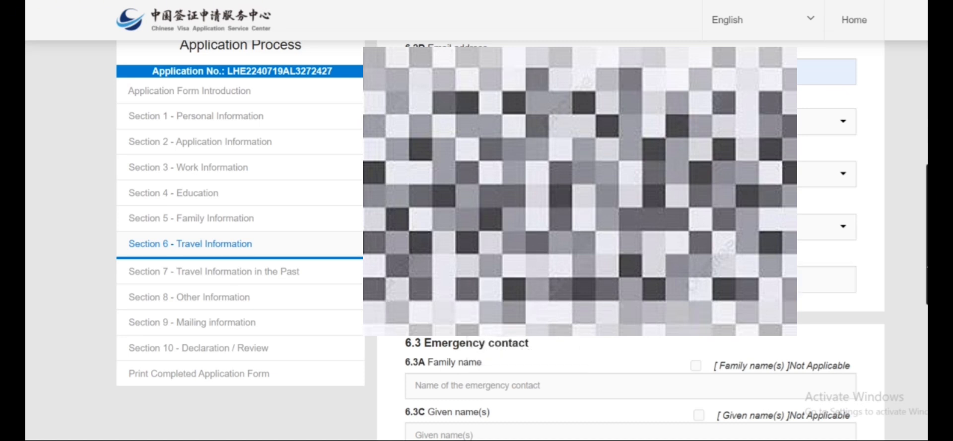
# Step: Fill in the emergency contact's family name and given names in items 6.3A and 6.3C
pyautogui.scroll(-5, 630, 238)
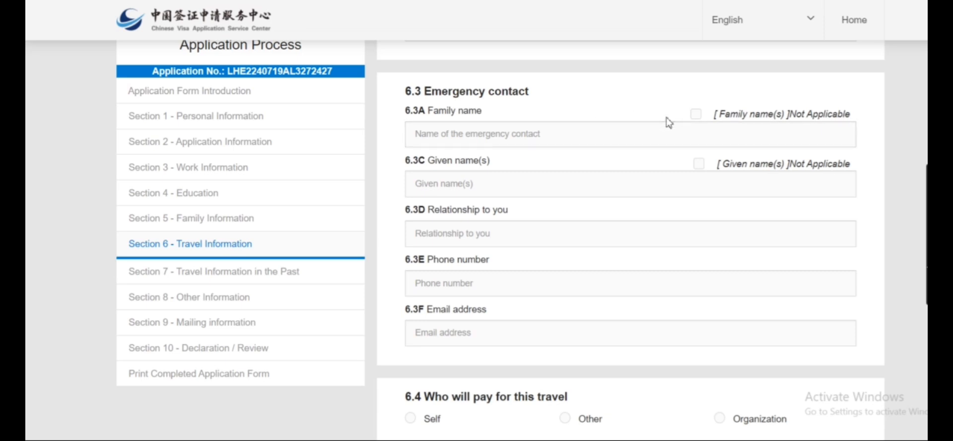
pyautogui.click(695, 114)
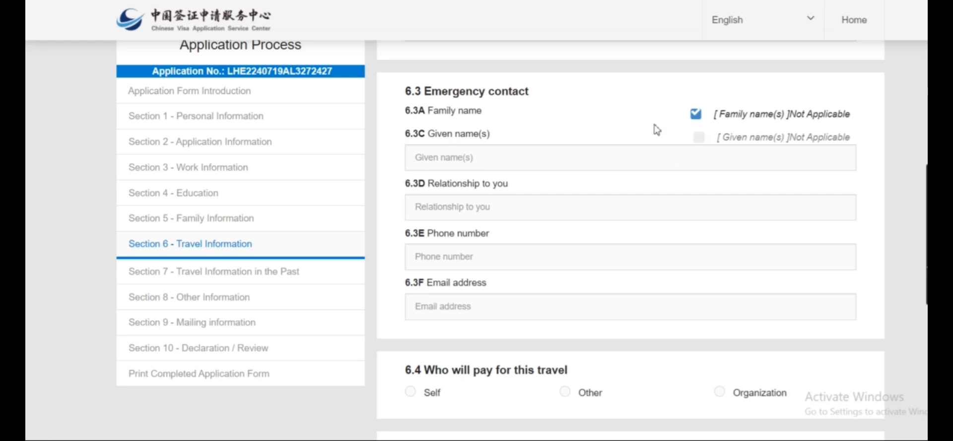
pyautogui.click(695, 113)
pyautogui.click(570, 133)
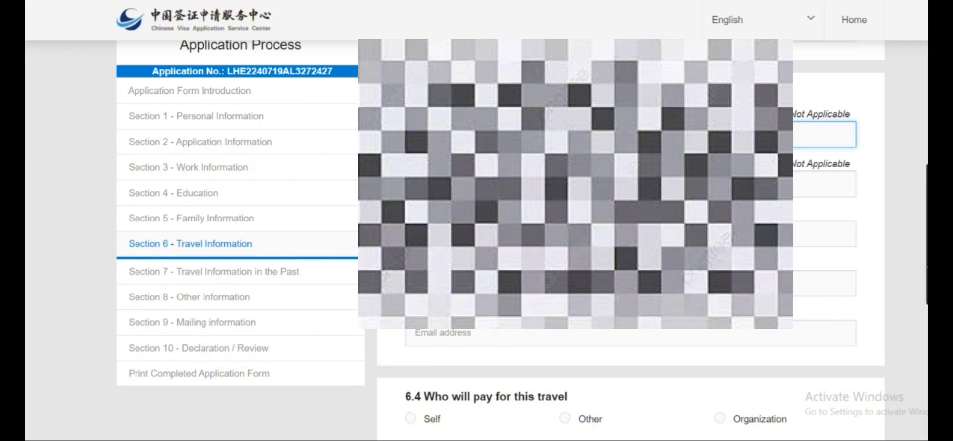
pyautogui.click(823, 184)
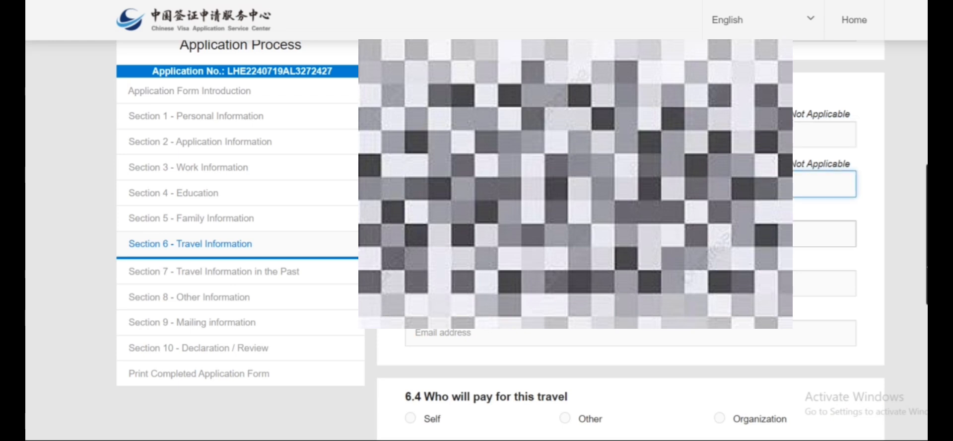
# Step: Fill in the emergency contact's relationship, phone number and email address in items 6.3D to 6.3F
pyautogui.click(823, 234)
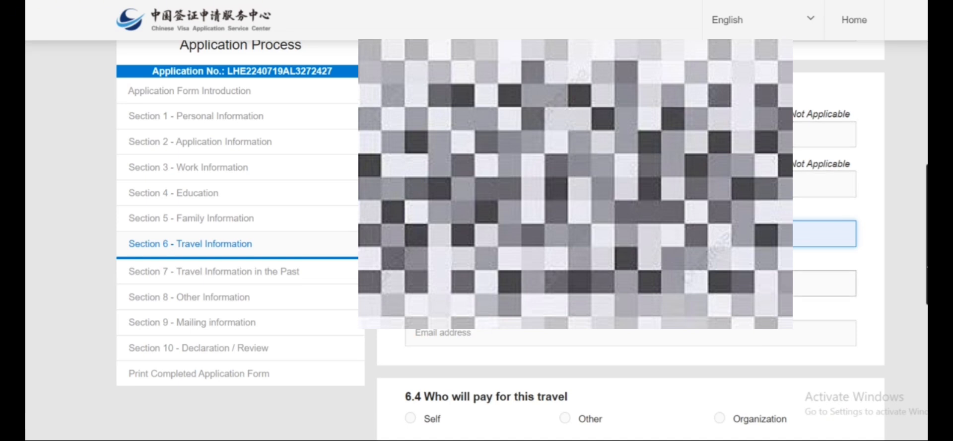
pyautogui.click(546, 284)
pyautogui.click(492, 333)
pyautogui.write('e')
pyautogui.scroll(-4, 630, 298)
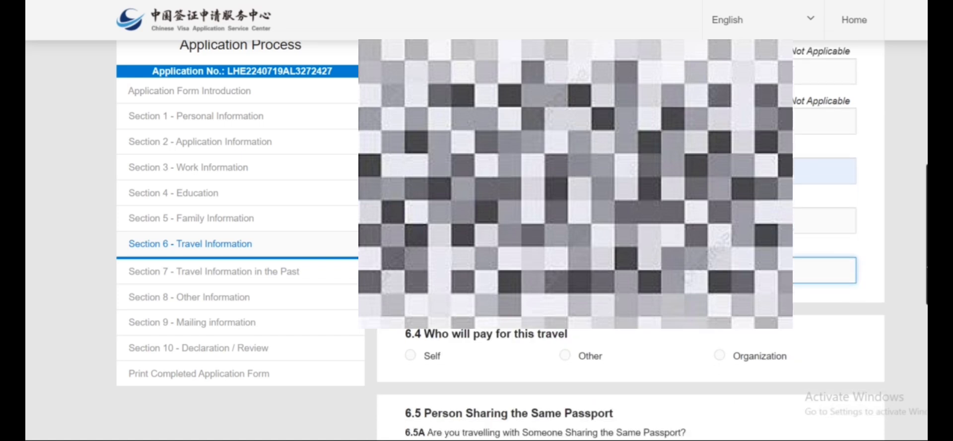
pyautogui.click(410, 236)
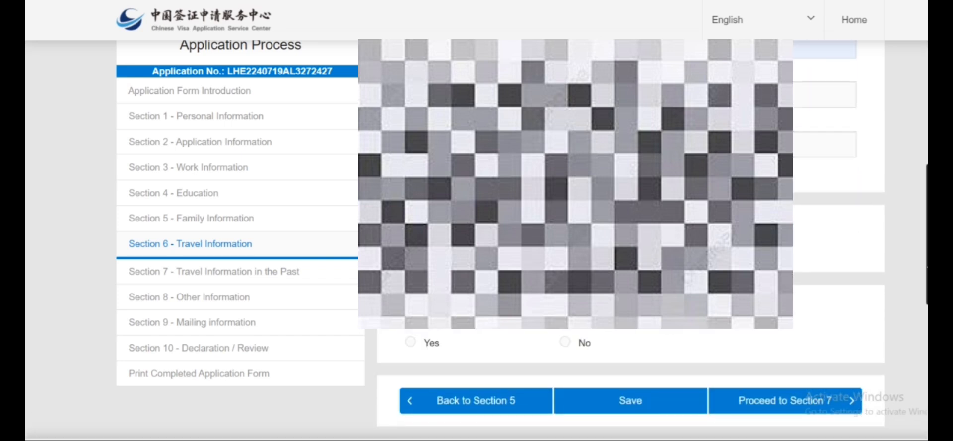
pyautogui.click(824, 144)
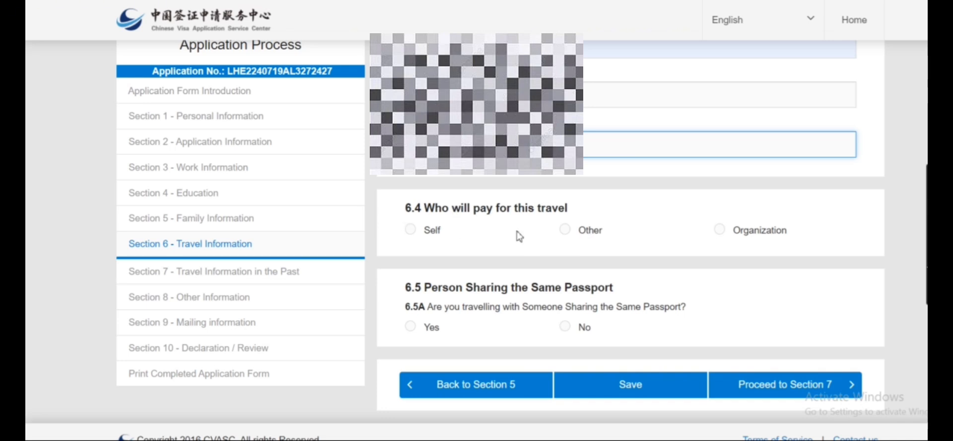
# Step: Answer Self for who pays in item 6.4 and No for sharing a passport in item 6.5A, and proceed to Section 7
pyautogui.click(411, 231)
pyautogui.scroll(-1, 412, 234)
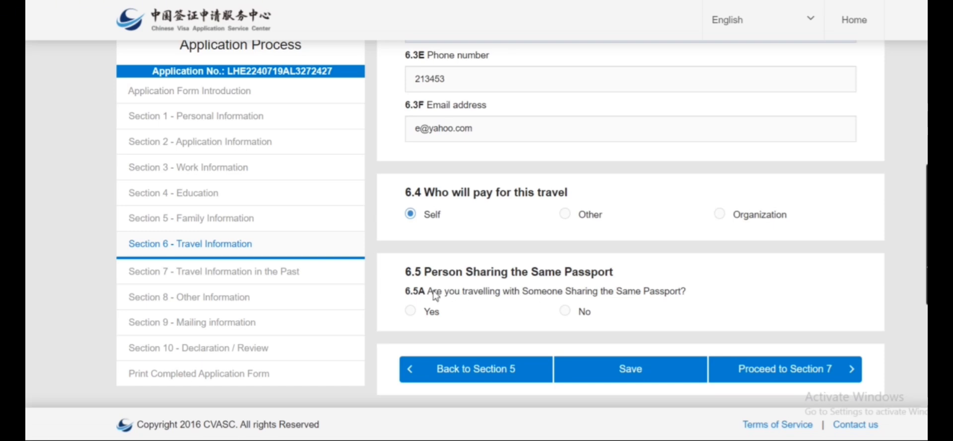
pyautogui.click(580, 304)
pyautogui.click(769, 373)
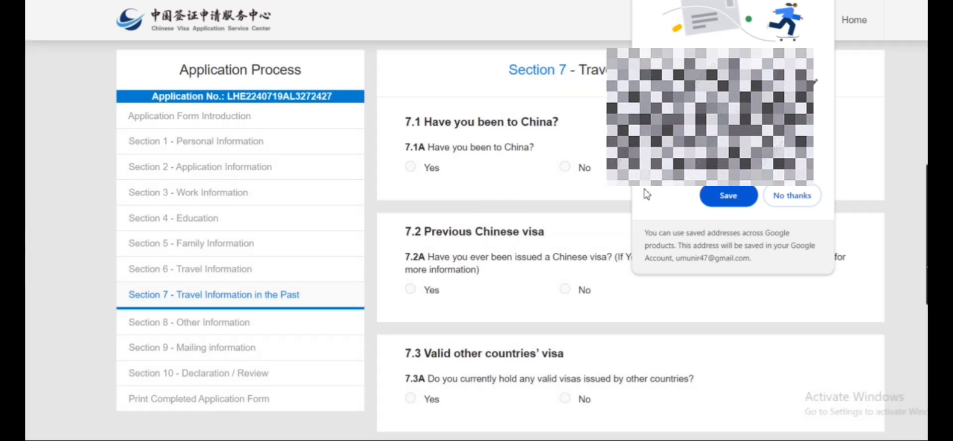
# Step: Dismiss the save-address prompt and answer No to having been to China in 7.1A and to a previous Chinese visa in 7.2A
pyautogui.click(817, 5)
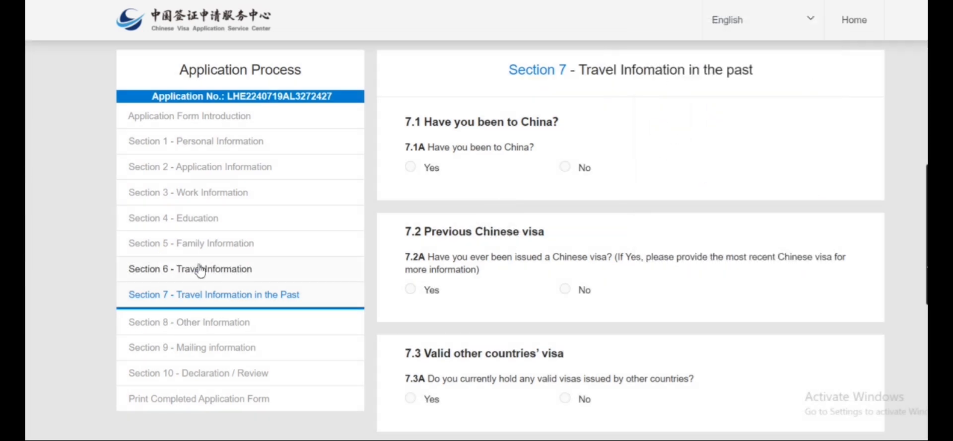
pyautogui.scroll(-2, 193, 269)
pyautogui.scroll(2, 349, 218)
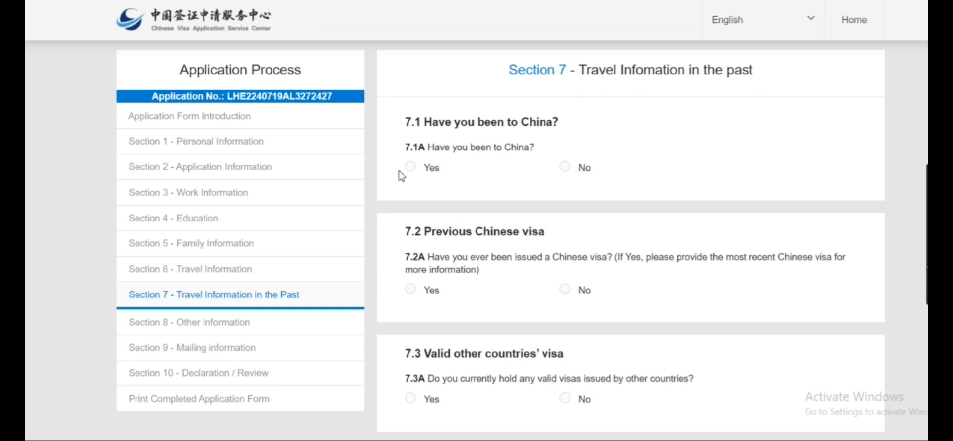
pyautogui.click(566, 167)
pyautogui.scroll(-1, 477, 211)
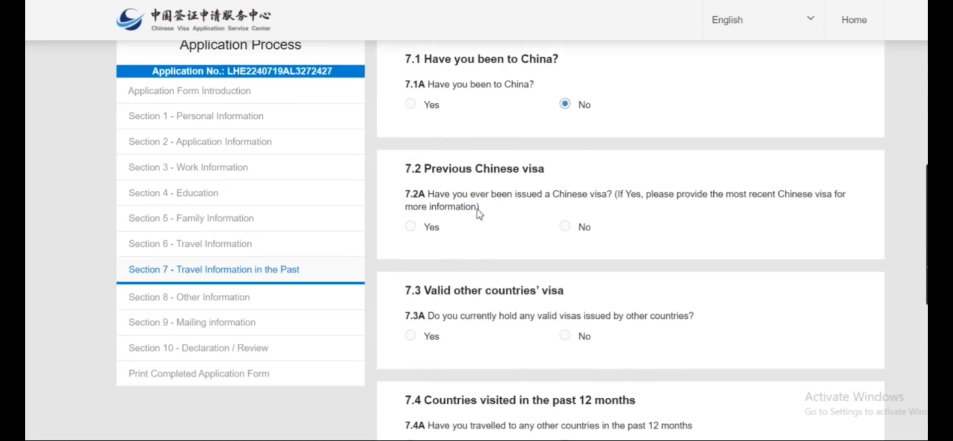
pyautogui.click(566, 228)
# Step: Answer No to holding other countries' visas in 7.3A and to travel in the past 12 months in 7.4A, and proceed to Section 8
pyautogui.scroll(-3, 566, 228)
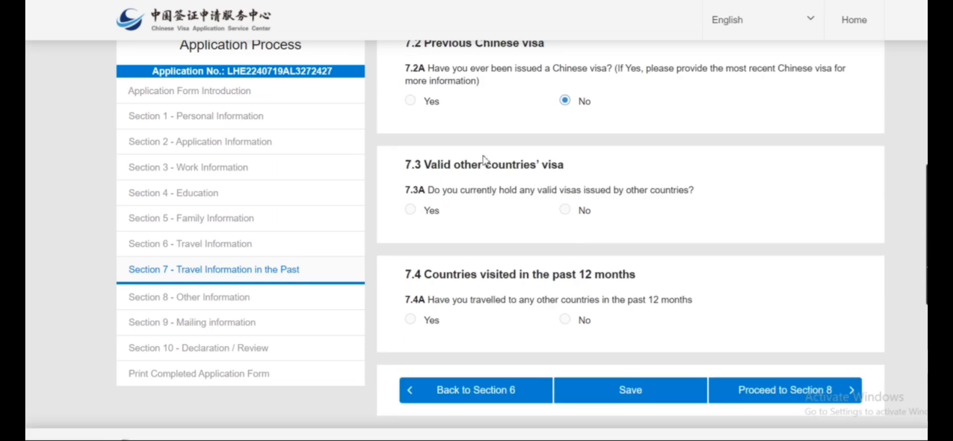
pyautogui.click(567, 212)
pyautogui.scroll(-1, 568, 214)
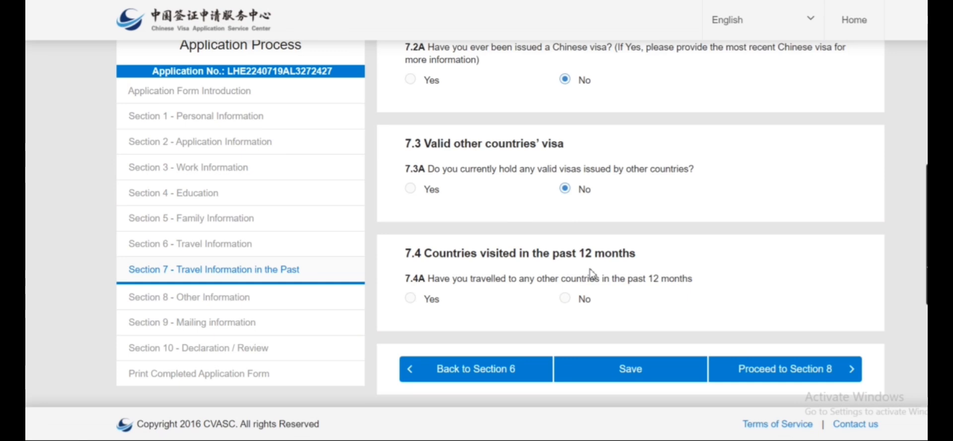
pyautogui.click(566, 298)
pyautogui.click(764, 375)
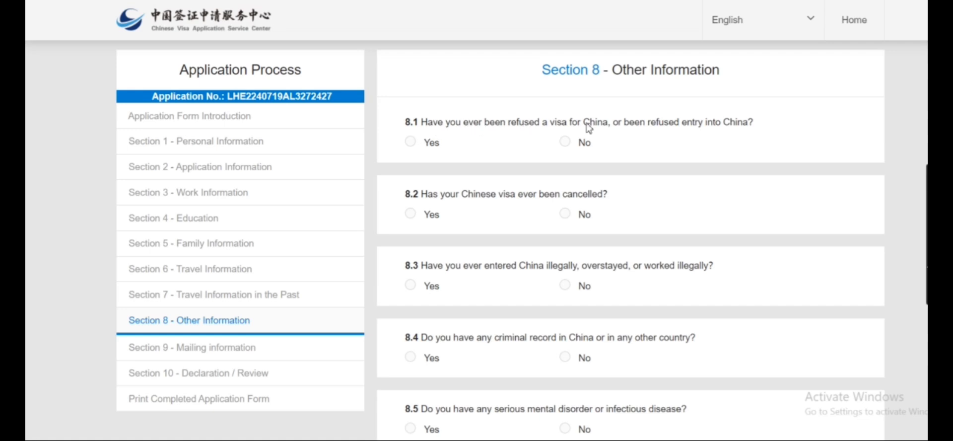
# Step: Answer No to items 8.1 to 8.3 on visa or entry refusal, visa cancellation, and illegal entry, overstay or work in China
pyautogui.click(566, 143)
pyautogui.click(411, 141)
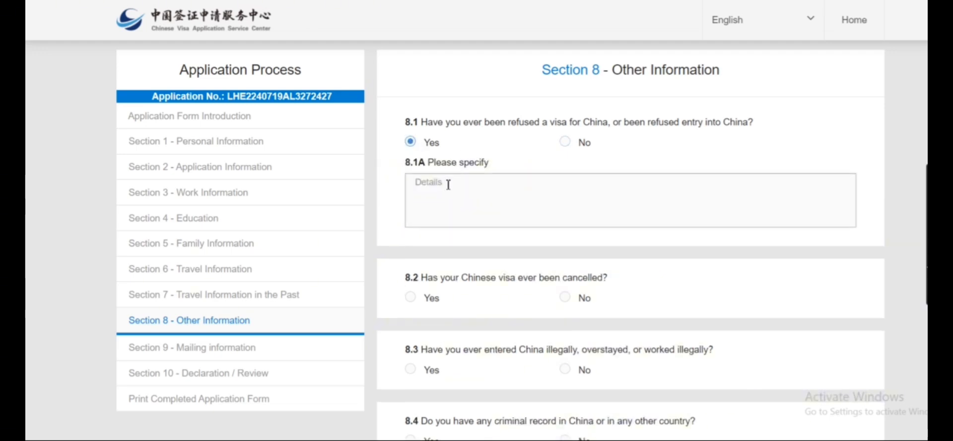
pyautogui.click(566, 143)
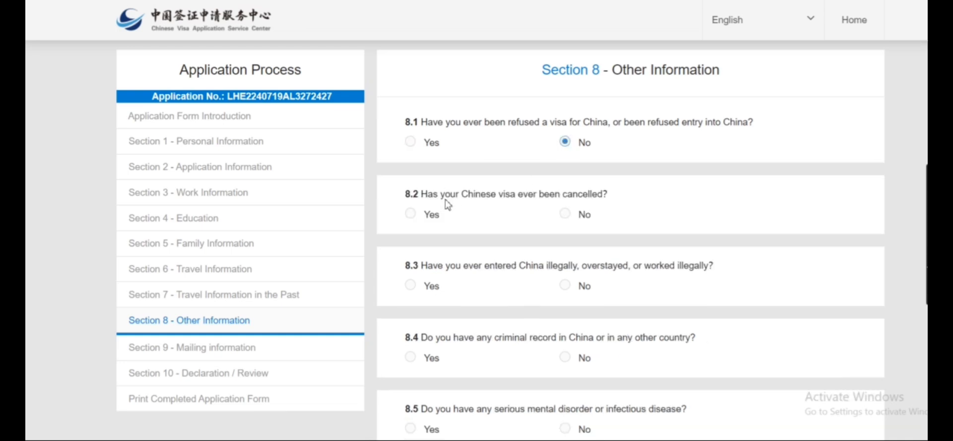
pyautogui.click(564, 215)
pyautogui.click(565, 285)
# Step: Answer No to items 8.4 to 8.6 on criminal record, serious mental disorder or infectious disease, and visits to epidemic areas
pyautogui.scroll(-1, 455, 243)
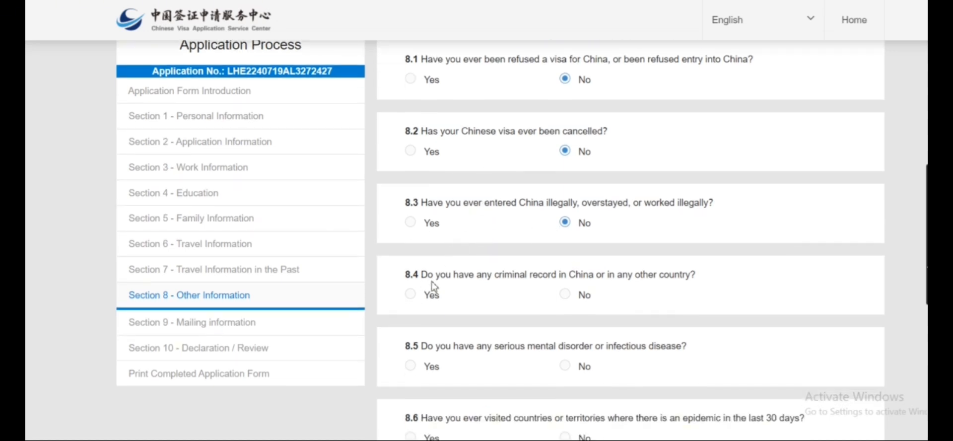
pyautogui.click(566, 295)
pyautogui.scroll(-1, 532, 203)
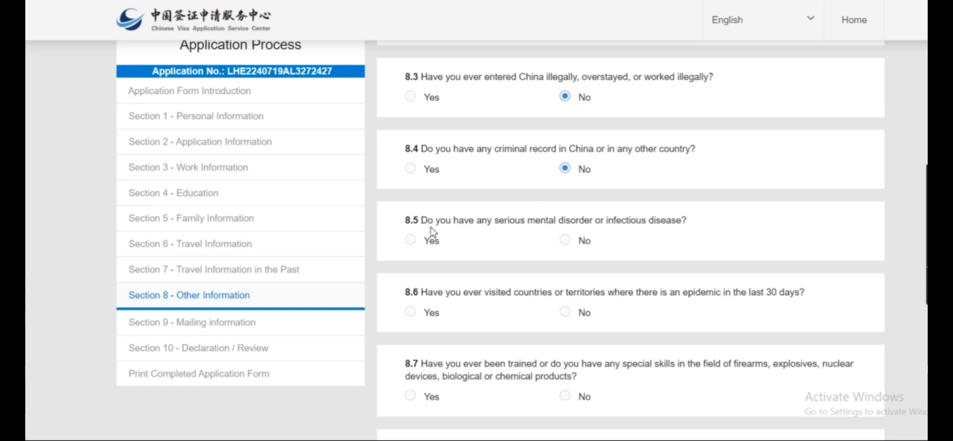
pyautogui.click(565, 241)
pyautogui.scroll(-4, 567, 244)
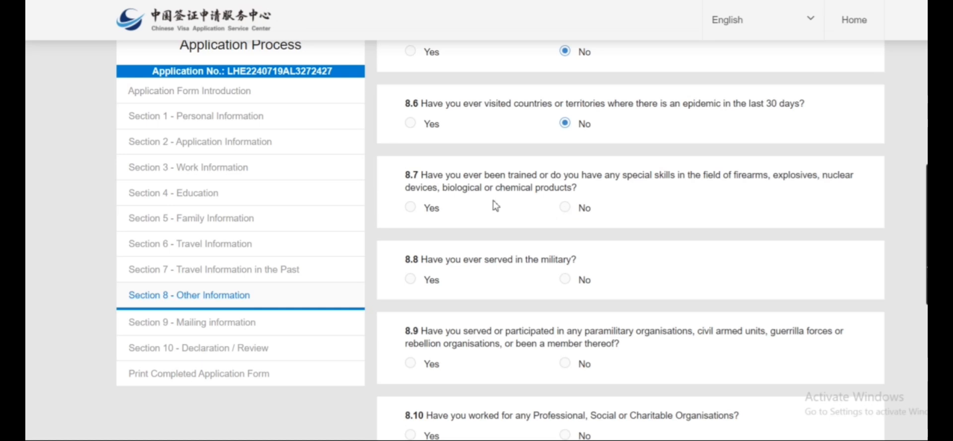
# Step: Answer No to items 8.7 to 8.9 on firearms or explosives skills, military service, and paramilitary participation
pyautogui.click(564, 209)
pyautogui.scroll(-1, 441, 201)
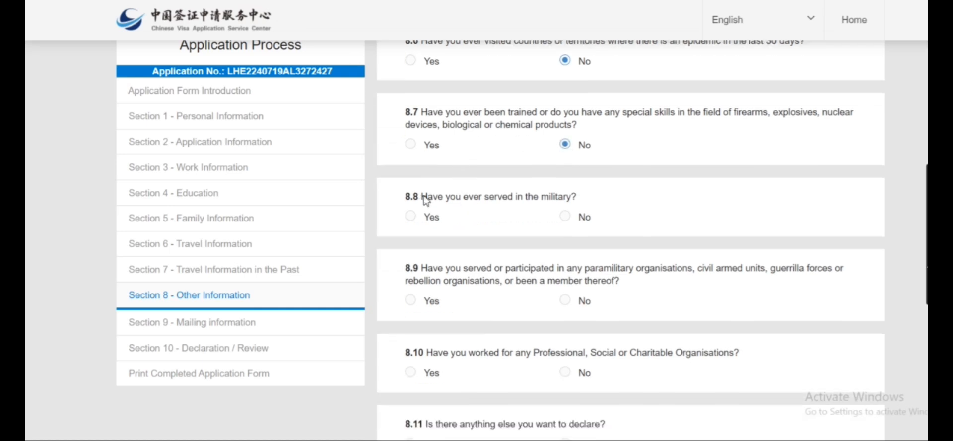
pyautogui.click(564, 216)
pyautogui.scroll(-2, 400, 247)
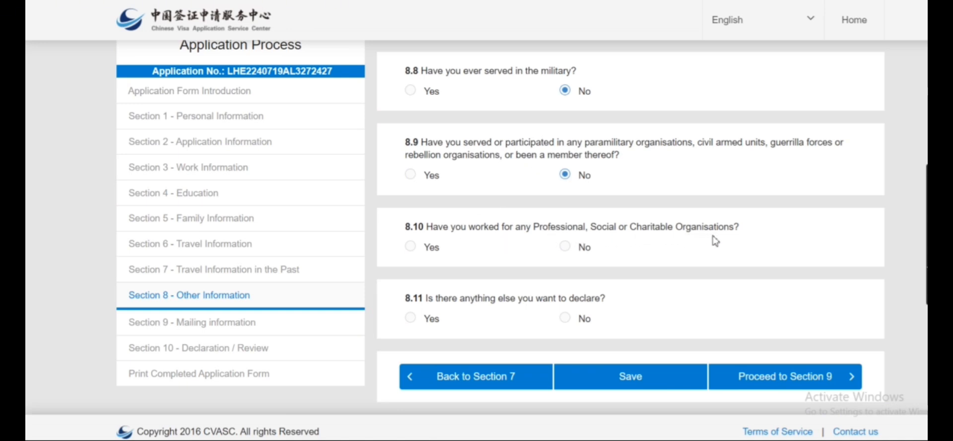
# Step: Answer No to items 8.10 on organisation work and 8.11 on anything else to declare, and proceed to Section 9
pyautogui.click(565, 247)
pyautogui.scroll(-1, 602, 199)
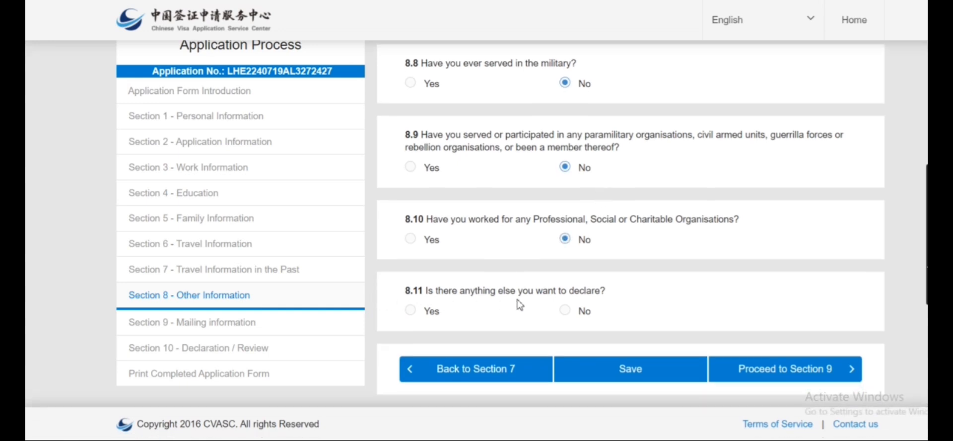
pyautogui.click(565, 311)
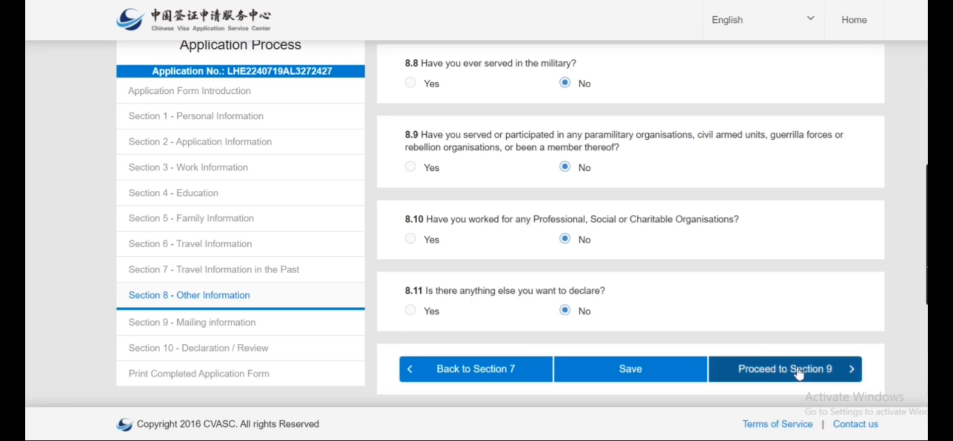
pyautogui.click(750, 368)
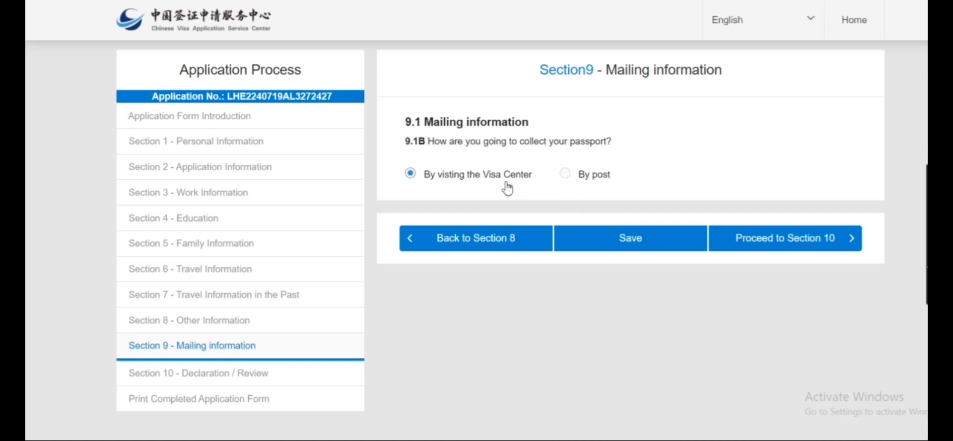
# Step: Try the By post option for passport collection in item 9.1B to view its address fields, and switch back to visiting the Visa Center
pyautogui.click(565, 174)
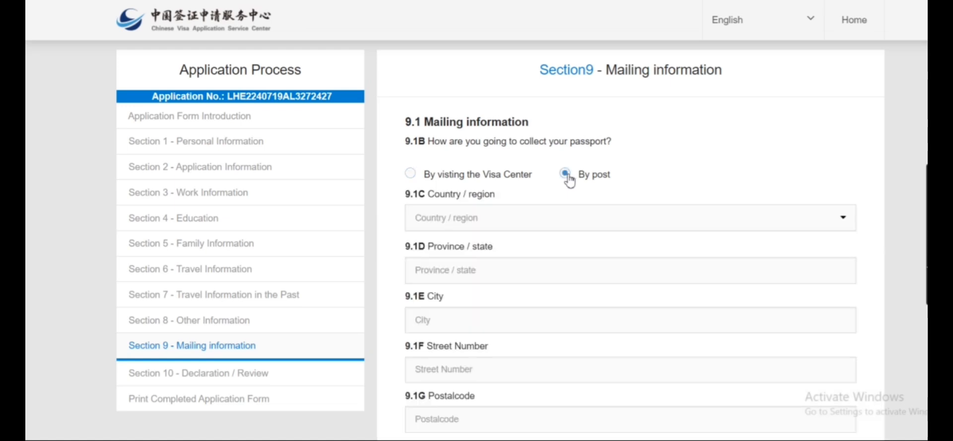
pyautogui.scroll(-3, 537, 125)
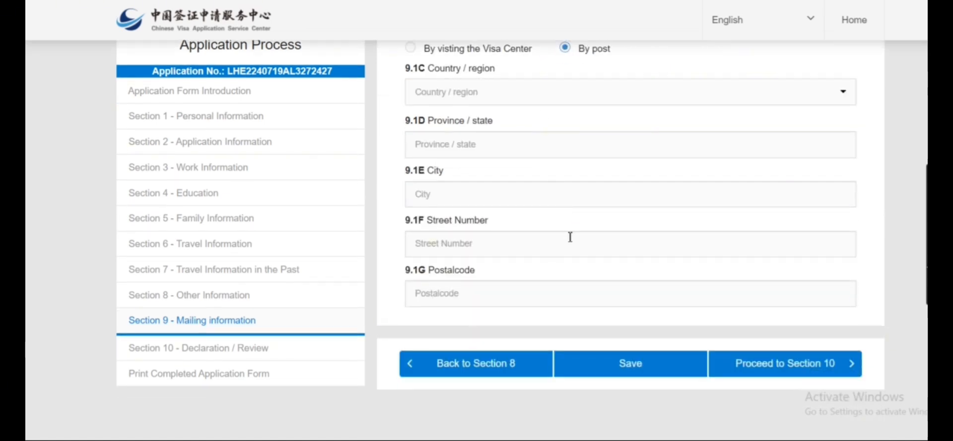
pyautogui.scroll(2, 570, 237)
pyautogui.click(411, 174)
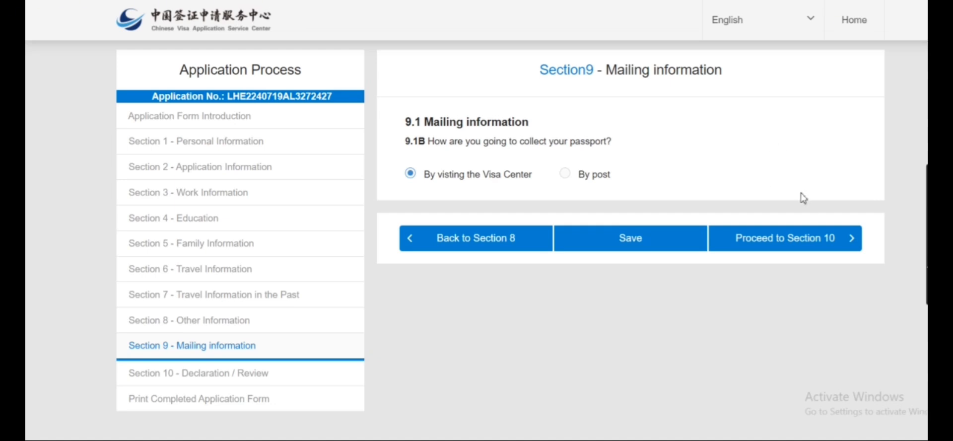
# Step: Proceed to Section 10 and review the information entered in the earlier sections of the application
pyautogui.click(787, 241)
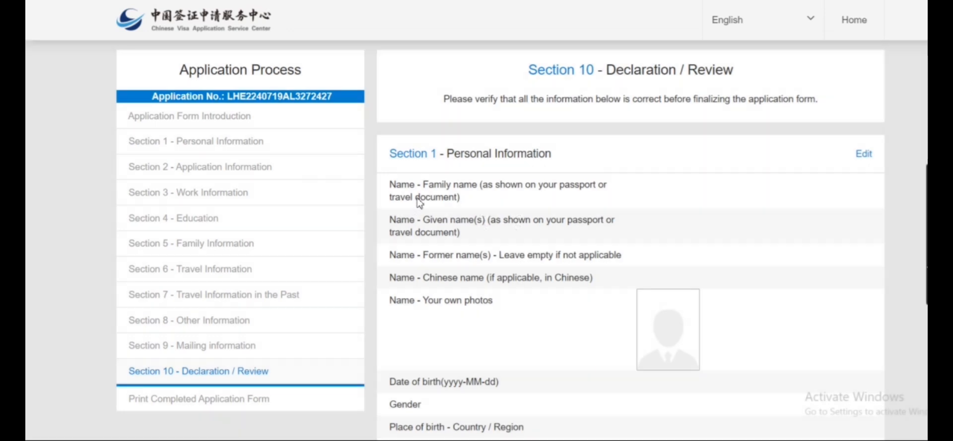
pyautogui.scroll(-4, 507, 141)
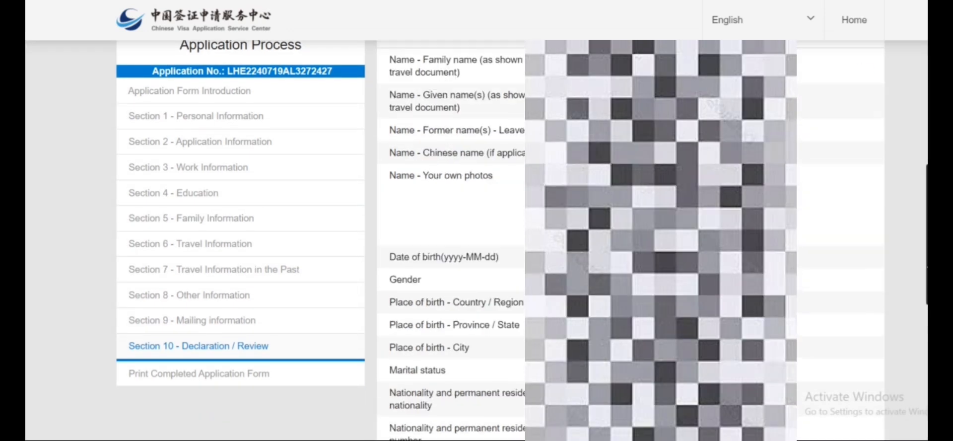
pyautogui.scroll(3, 452, 238)
pyautogui.scroll(-15, 452, 238)
pyautogui.scroll(-3, 451, 239)
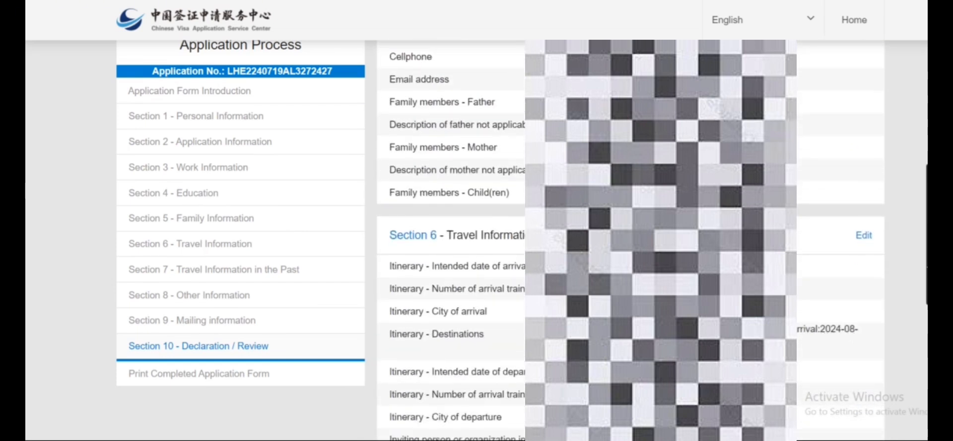
pyautogui.scroll(-4, 452, 238)
pyautogui.scroll(-20, 451, 238)
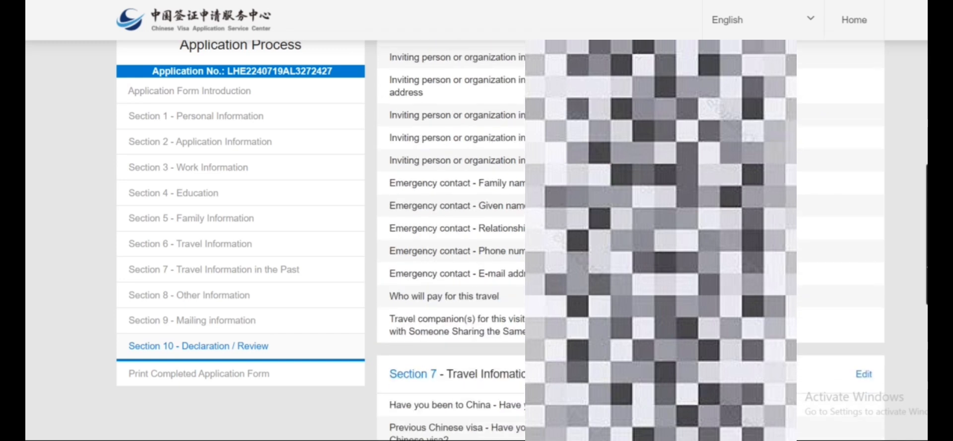
pyautogui.scroll(-6, 452, 238)
pyautogui.scroll(6, 451, 238)
# Step: Complete declaration 10.1A as a personal application with all statements read and understood, and submit the application form
pyautogui.scroll(-3, 451, 238)
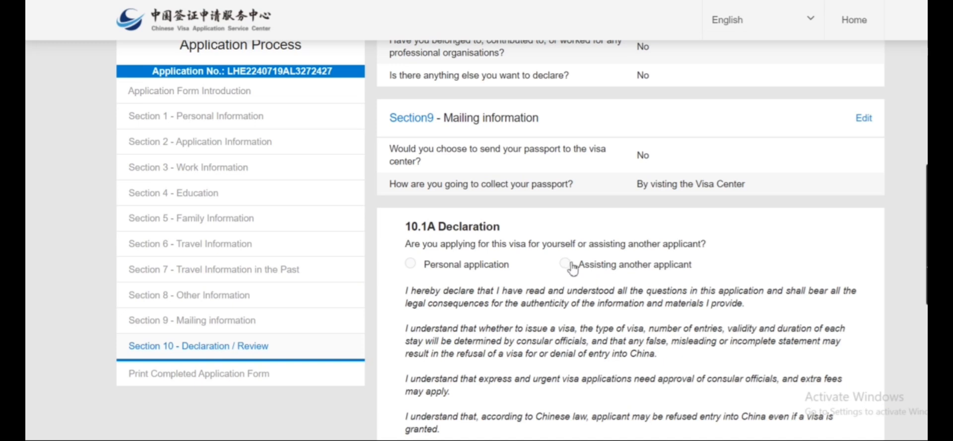
pyautogui.click(411, 264)
pyautogui.scroll(-3, 482, 245)
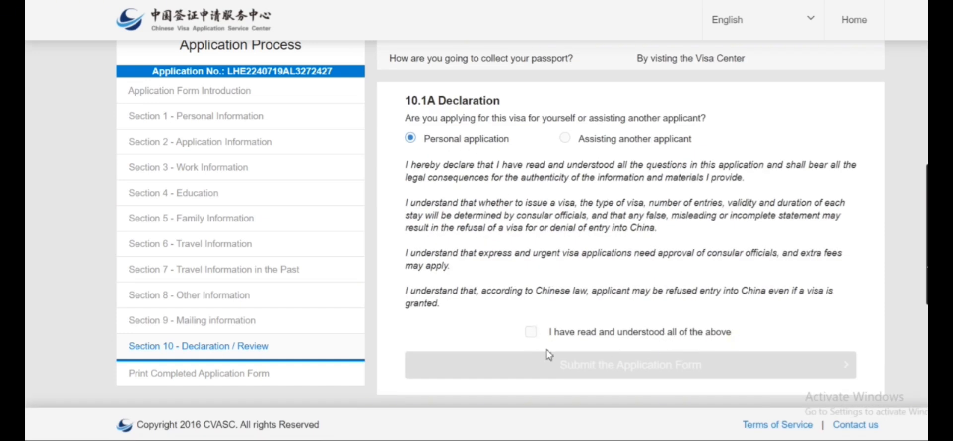
pyautogui.click(530, 332)
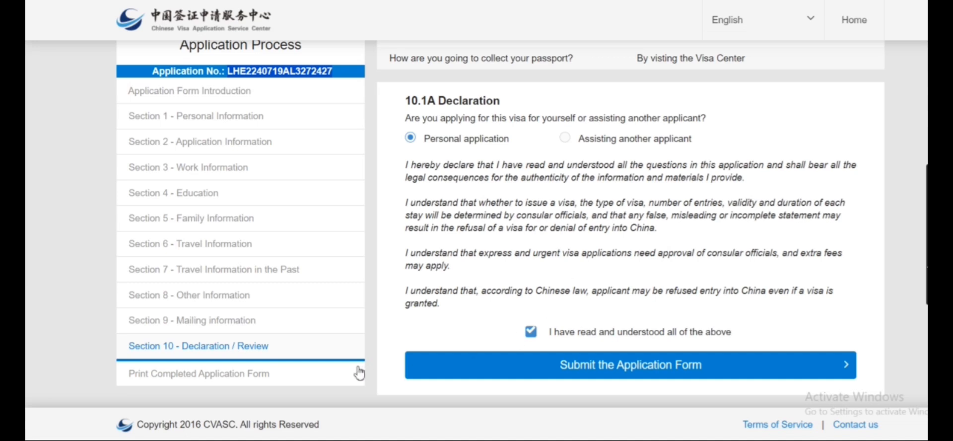
pyautogui.click(633, 367)
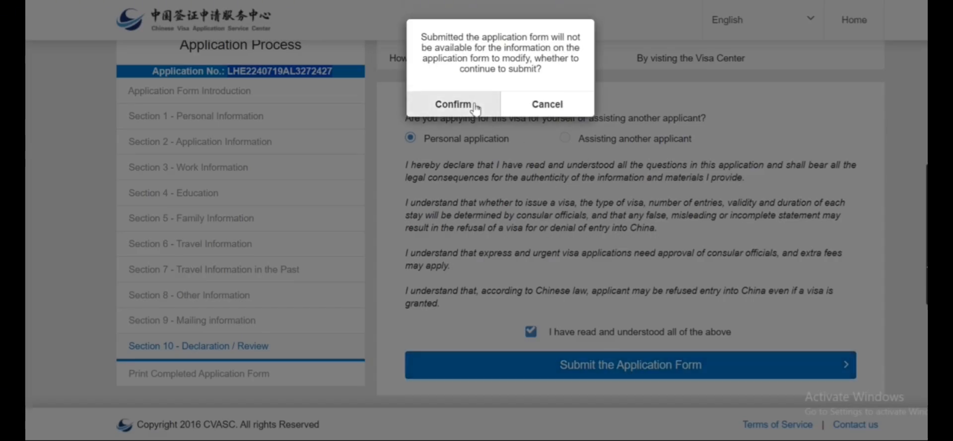
pyautogui.click(474, 105)
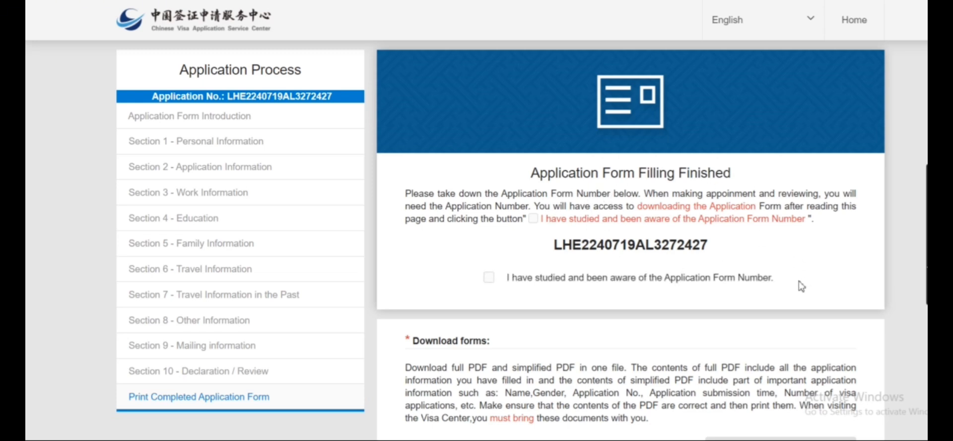
# Step: Acknowledge awareness of the Application Form Number and download the completed application forms
pyautogui.click(489, 276)
pyautogui.scroll(-3, 489, 283)
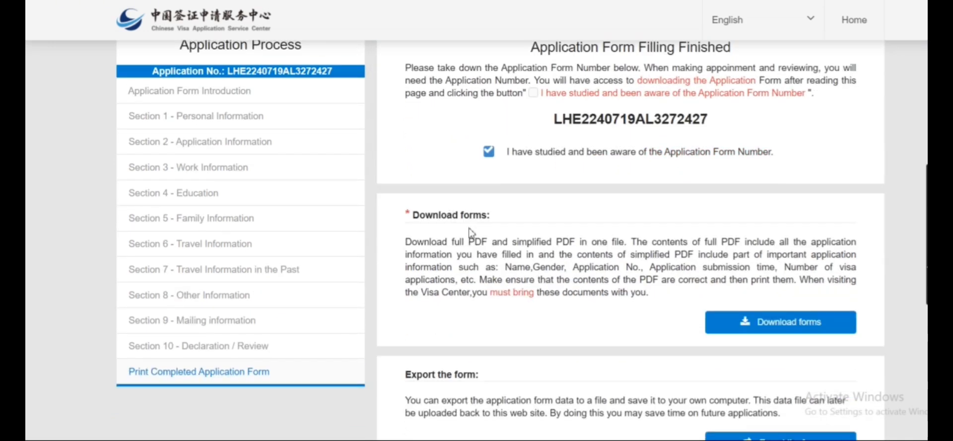
pyautogui.scroll(-3, 769, 325)
pyautogui.click(770, 204)
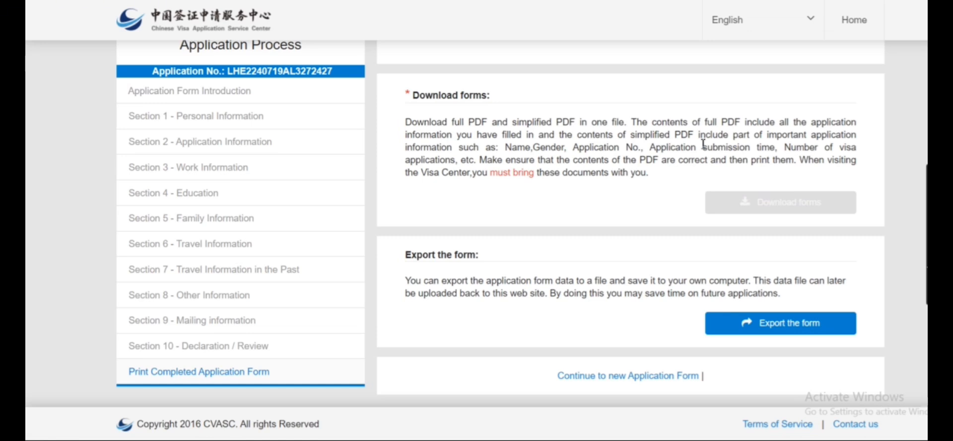